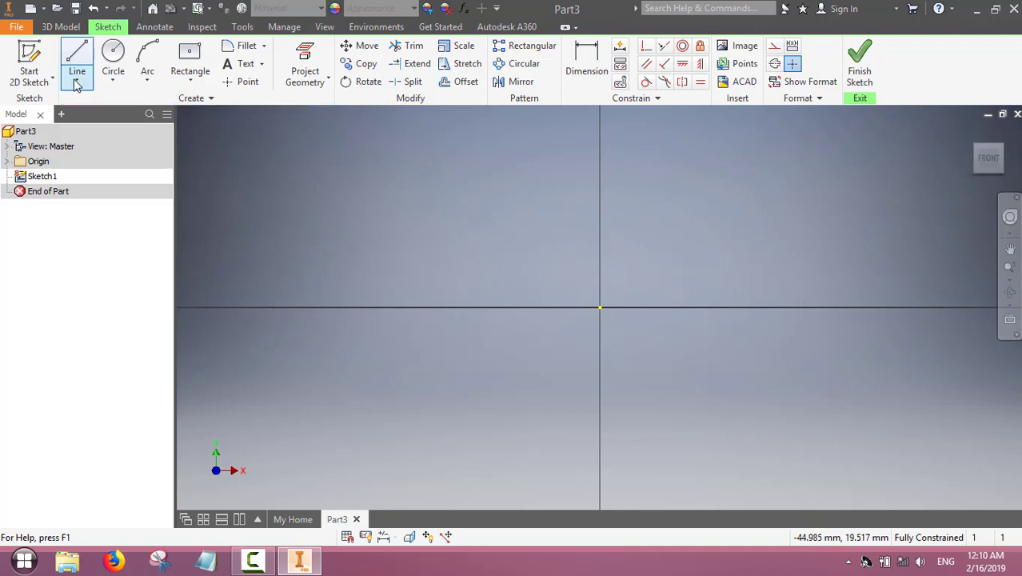
# Sketch a three-sided open profile with about 22.3 mm horizontal lines joined by an about 13.6 mm vertical line on the vertical axis
pyautogui.click(77, 79)
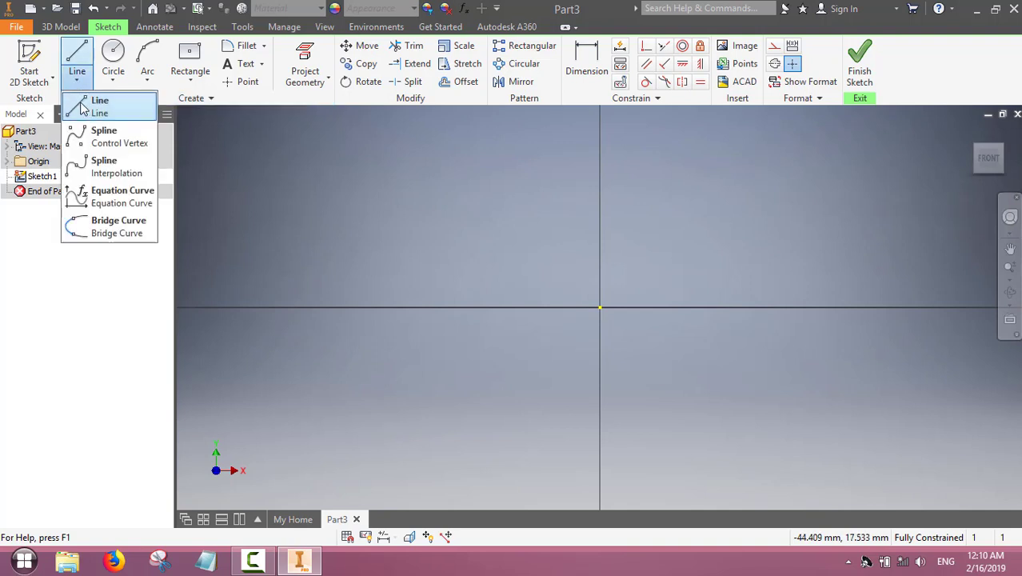
pyautogui.click(83, 108)
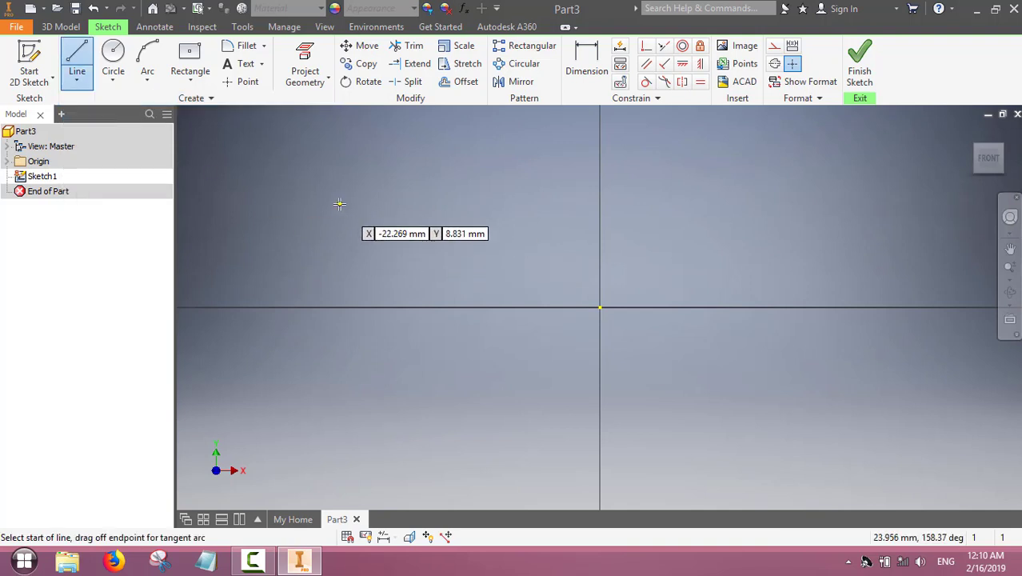
pyautogui.click(340, 200)
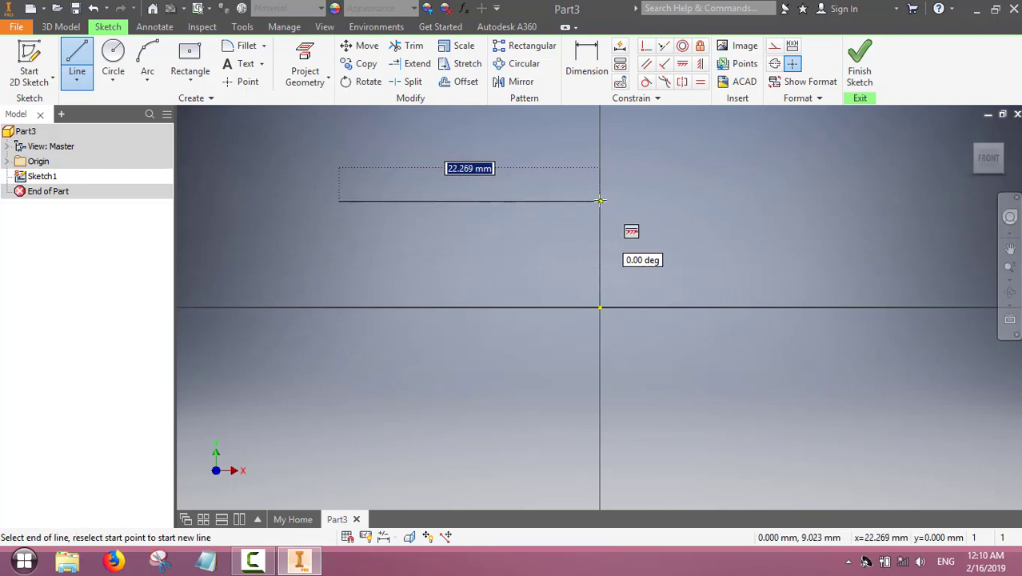
pyautogui.click(601, 201)
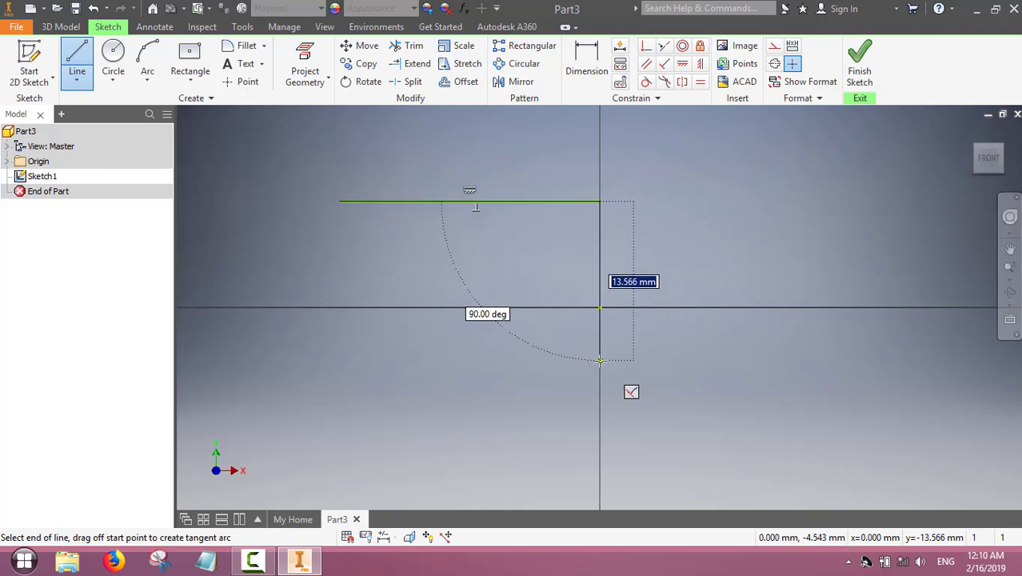
pyautogui.click(601, 361)
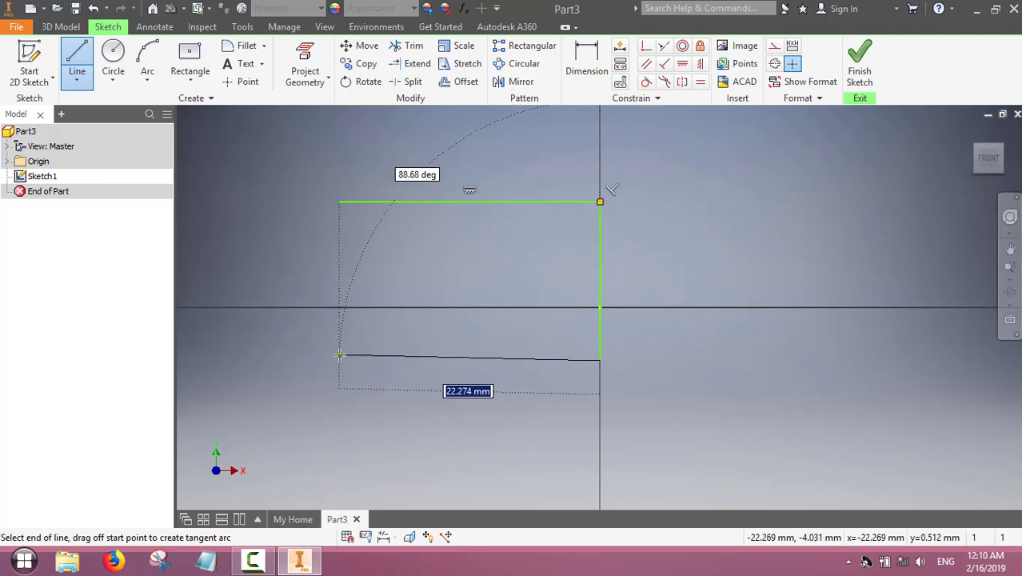
pyautogui.click(340, 361)
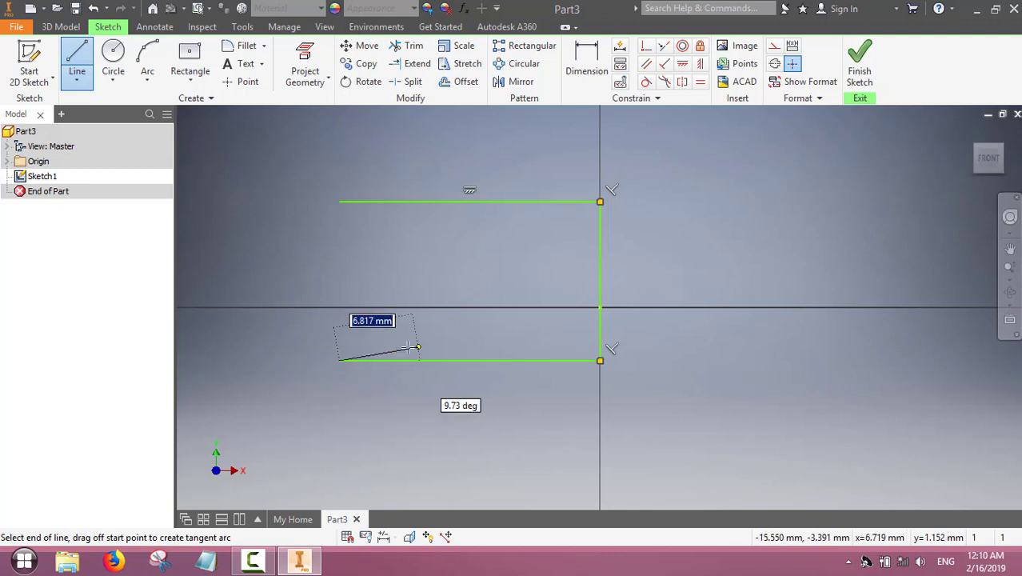
# Close the profile's open end with a three-point arc of about 6.8 mm radius, tangent to both horizontal lines
pyautogui.click(145, 55)
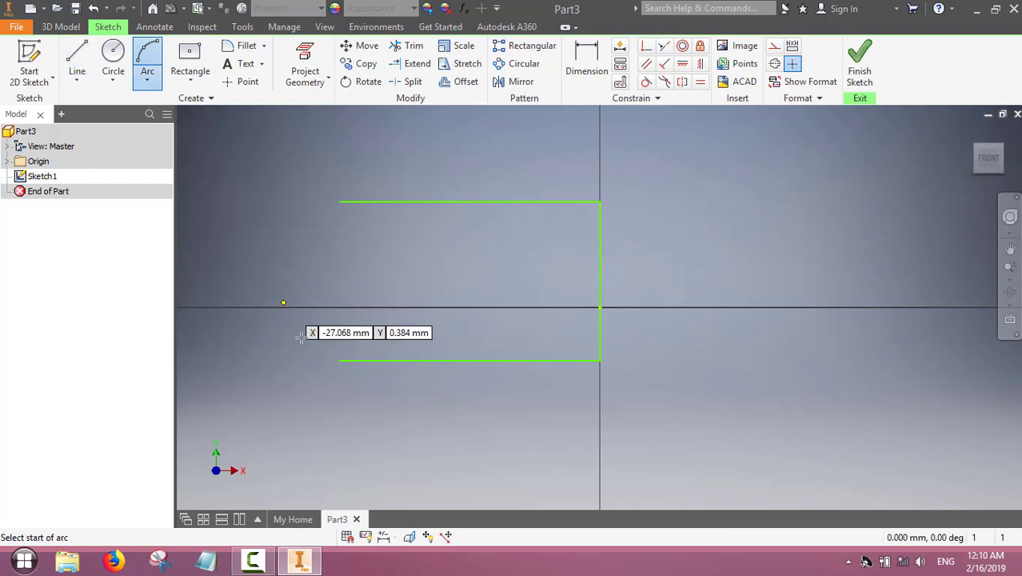
pyautogui.click(339, 361)
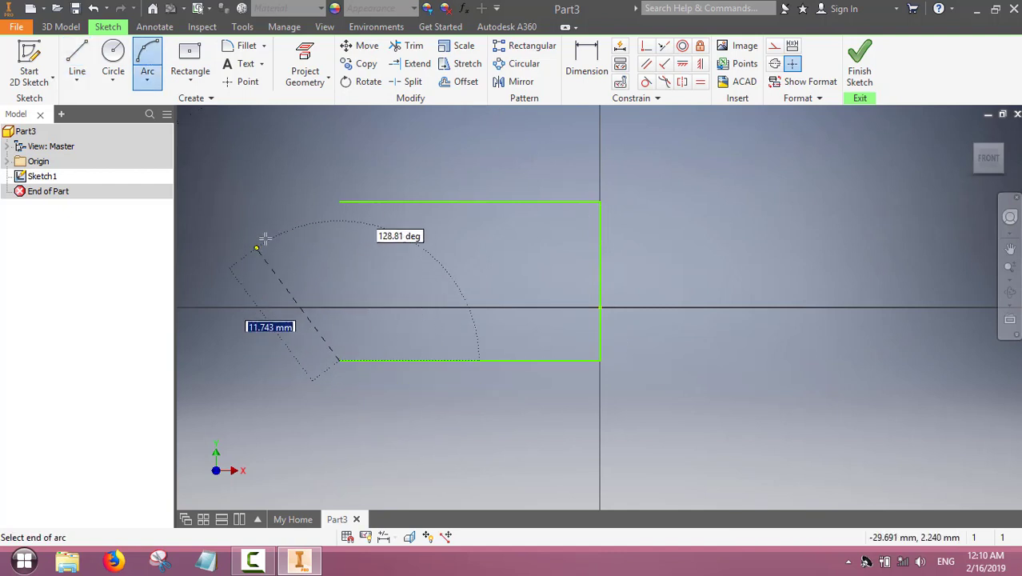
pyautogui.click(339, 202)
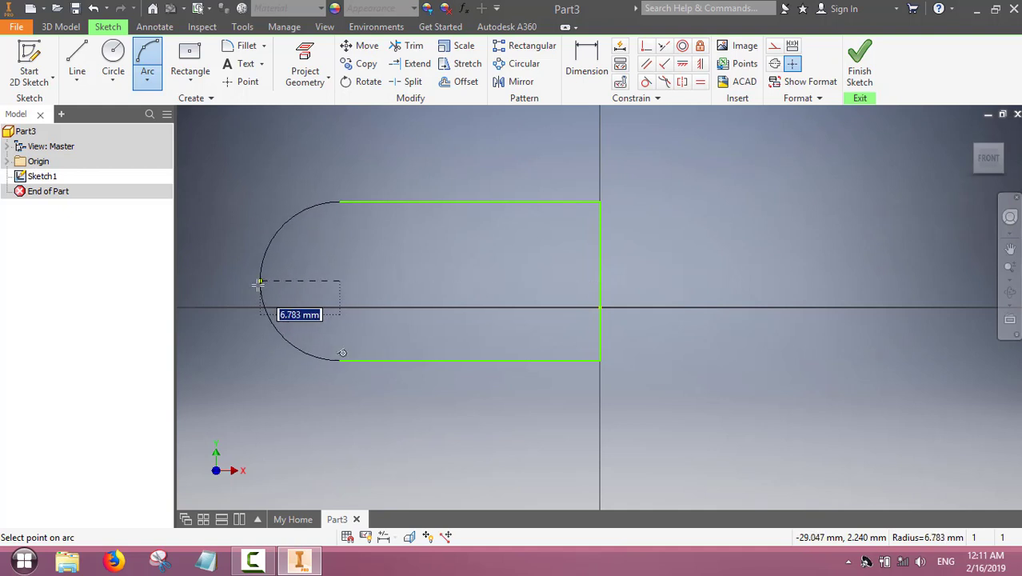
pyautogui.click(260, 286)
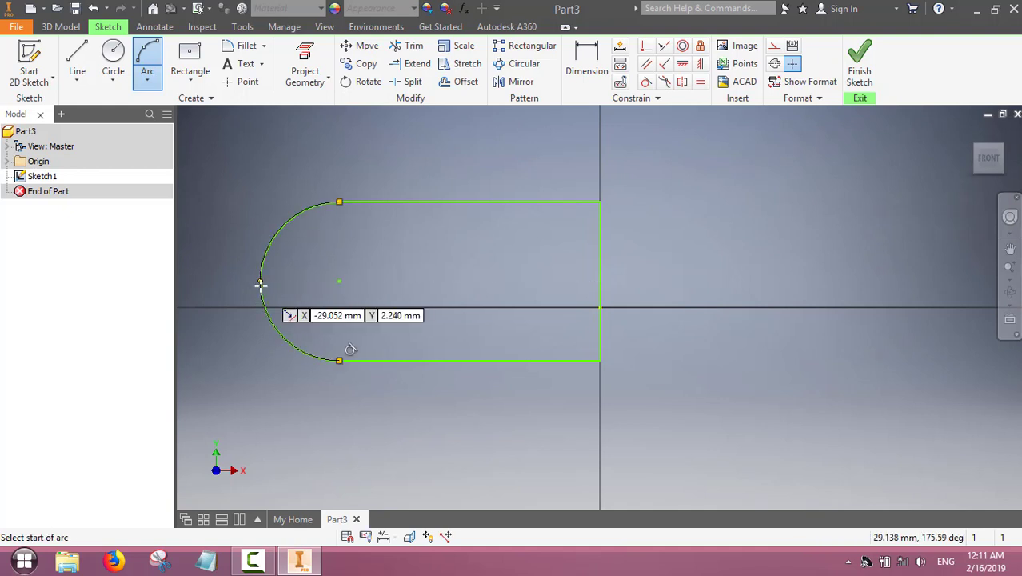
# Dimension the profile's vertical line and set its length to 20 mm
pyautogui.click(589, 53)
pyautogui.click(601, 270)
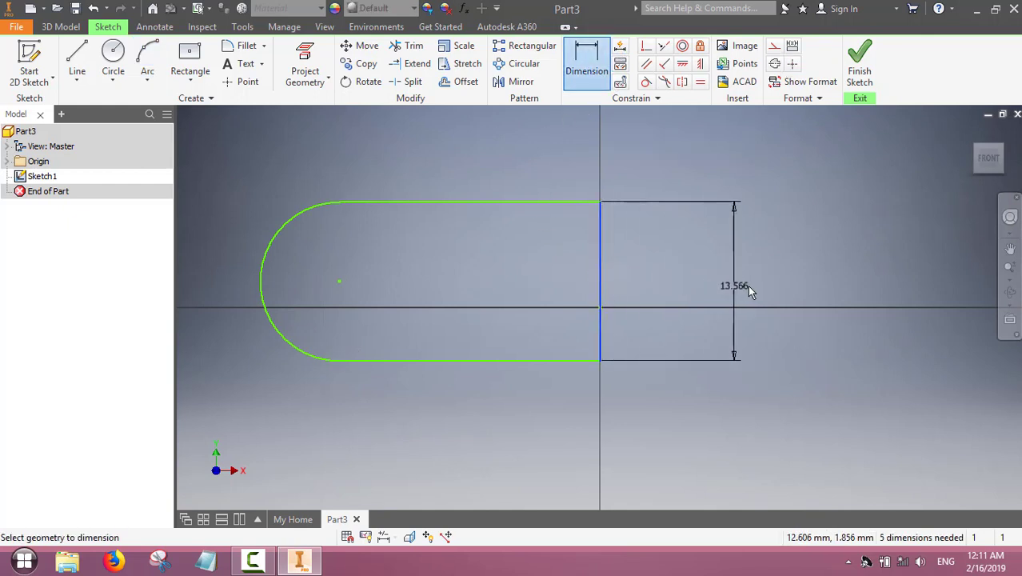
pyautogui.click(748, 285)
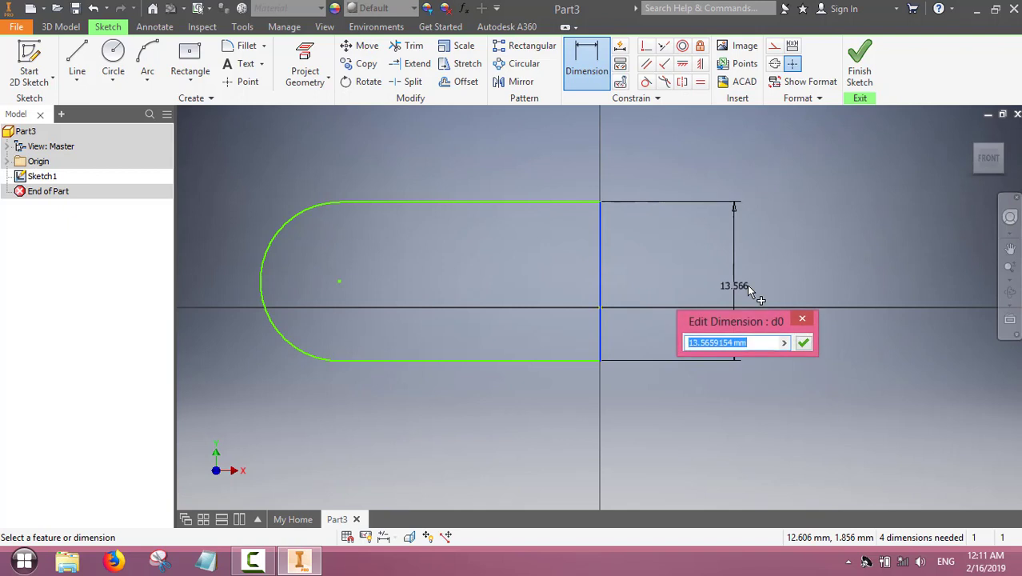
pyautogui.write('20')
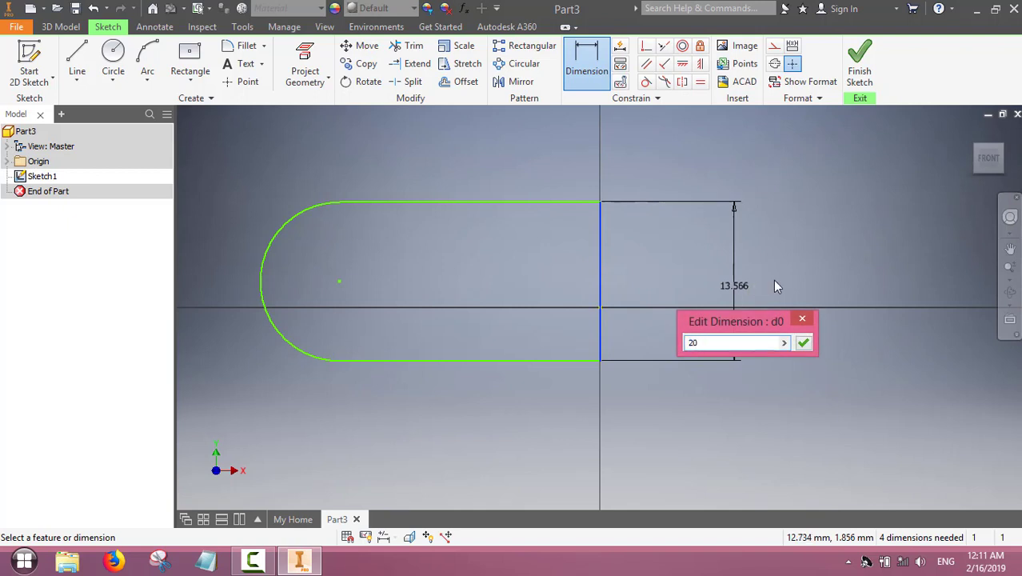
pyautogui.click(804, 343)
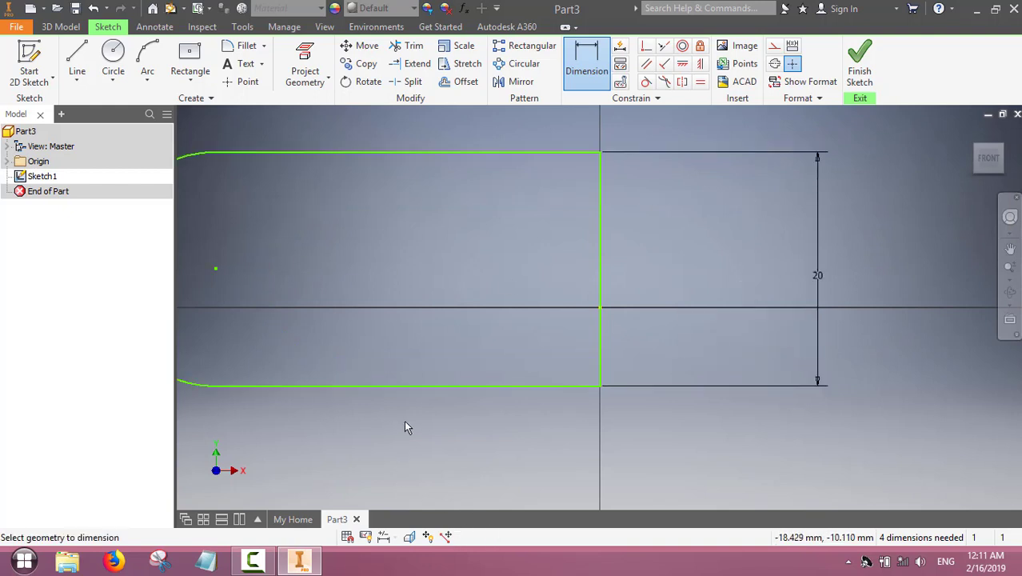
# Add a radius dimension of 10 mm to the arc at the profile's rounded end
pyautogui.click(1010, 249)
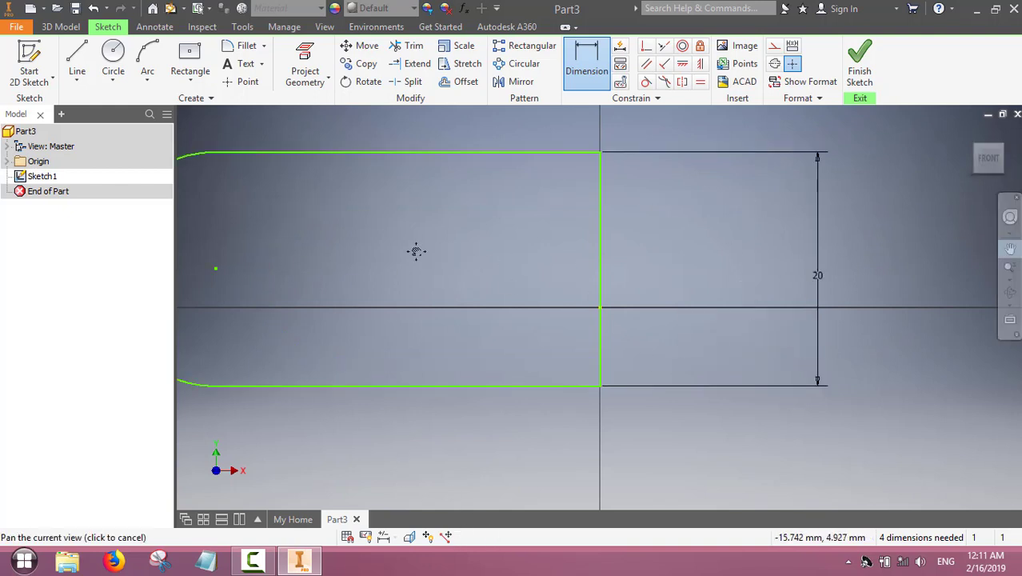
pyautogui.moveTo(416, 251)
pyautogui.mouseDown()
pyautogui.moveTo(637, 276)
pyautogui.moveTo(591, 280)
pyautogui.mouseUp()
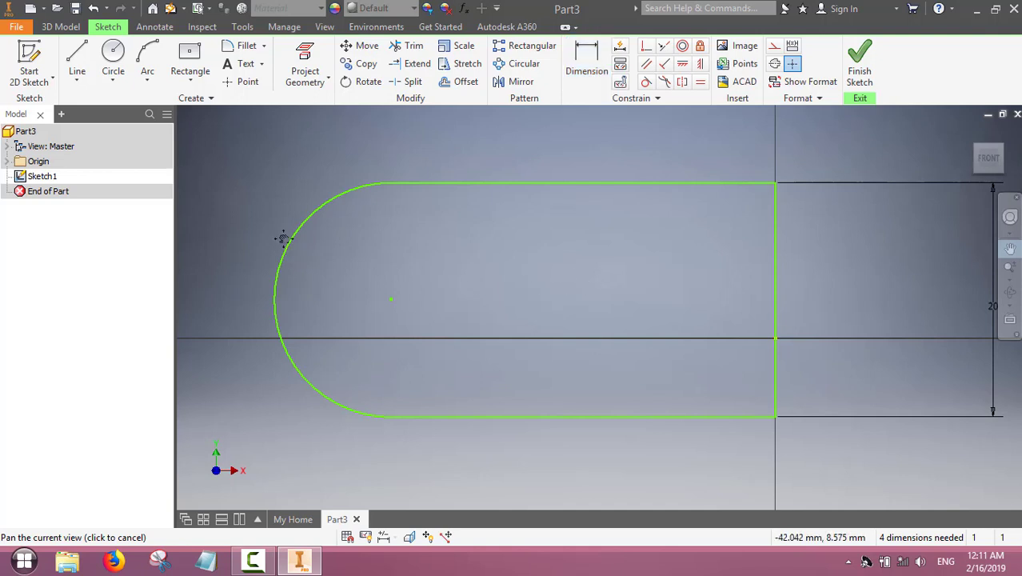
pyautogui.press('Escape')
pyautogui.press('d')
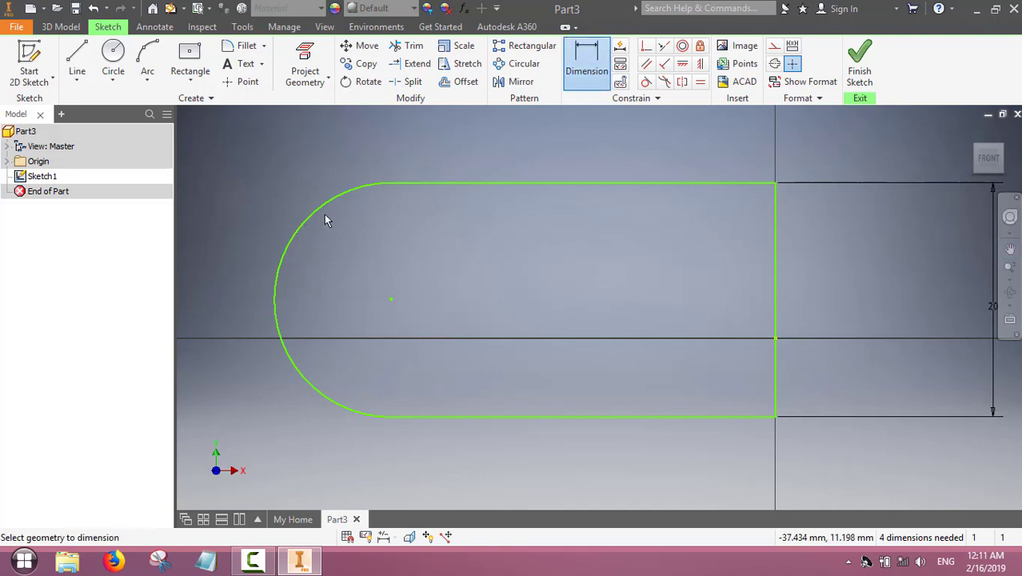
pyautogui.click(294, 232)
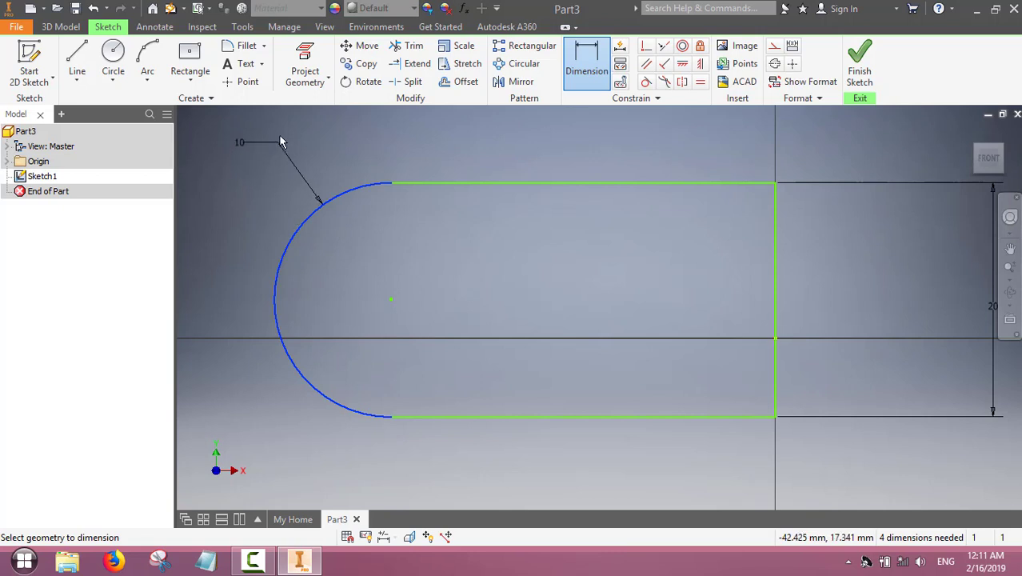
pyautogui.click(279, 136)
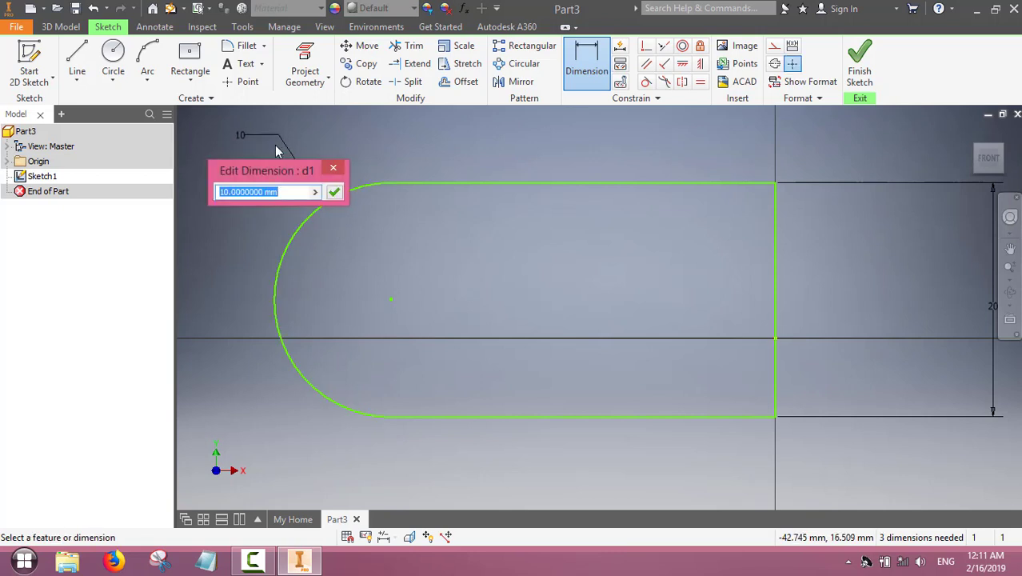
pyautogui.write('10')
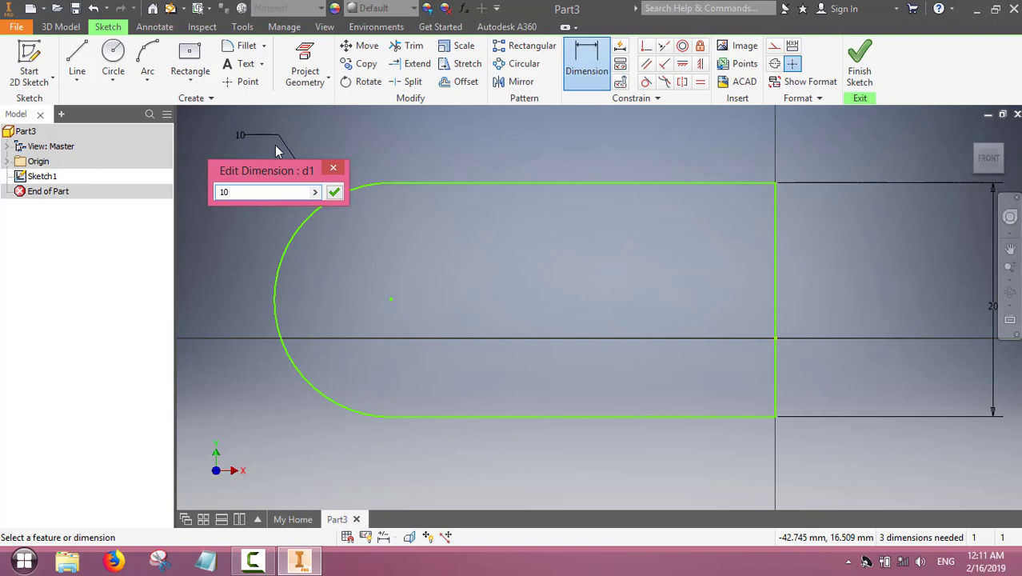
pyautogui.click(334, 192)
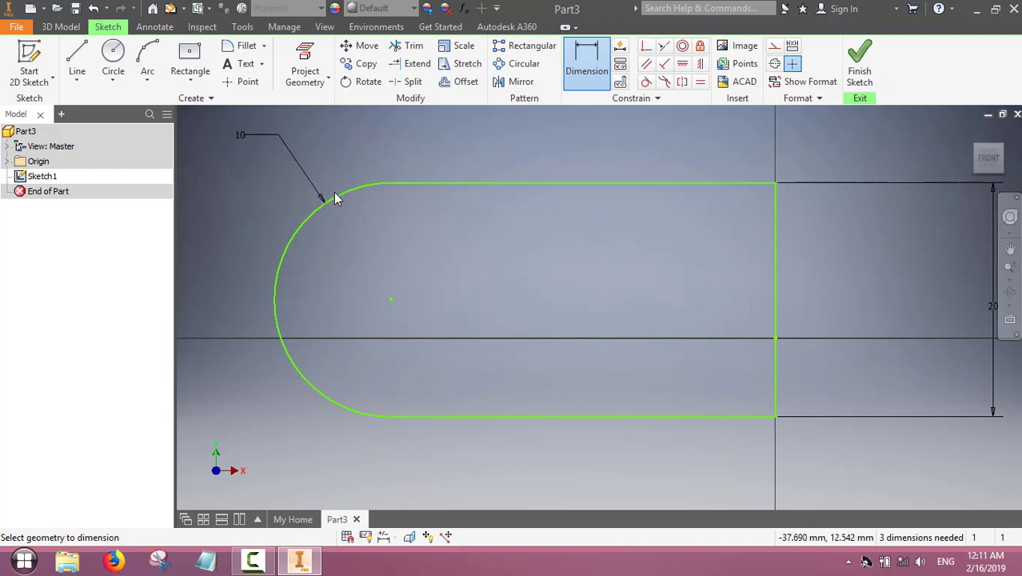
# Dimension the upper horizontal line at 30 mm and finish the sketch
pyautogui.click(431, 183)
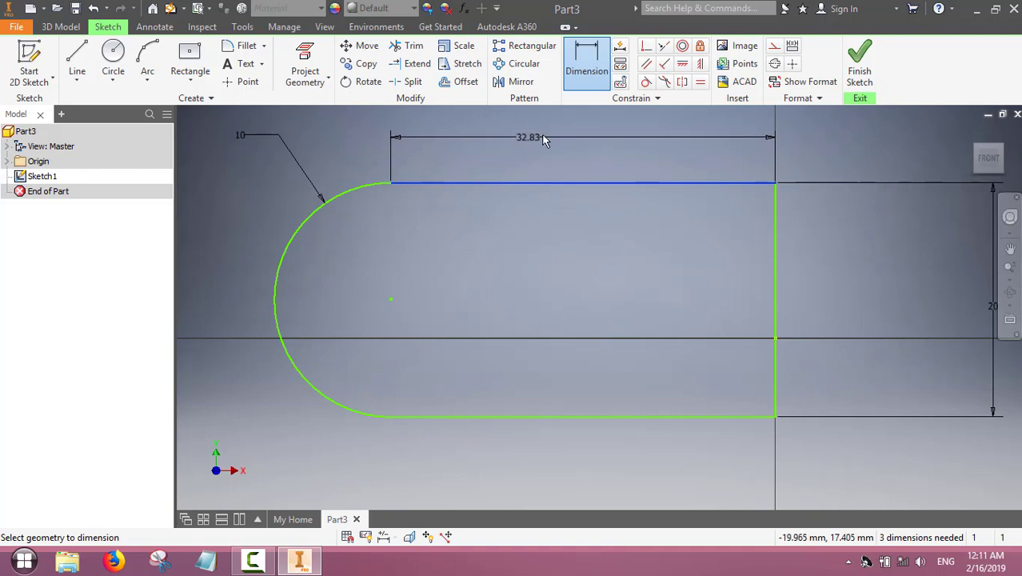
pyautogui.click(544, 140)
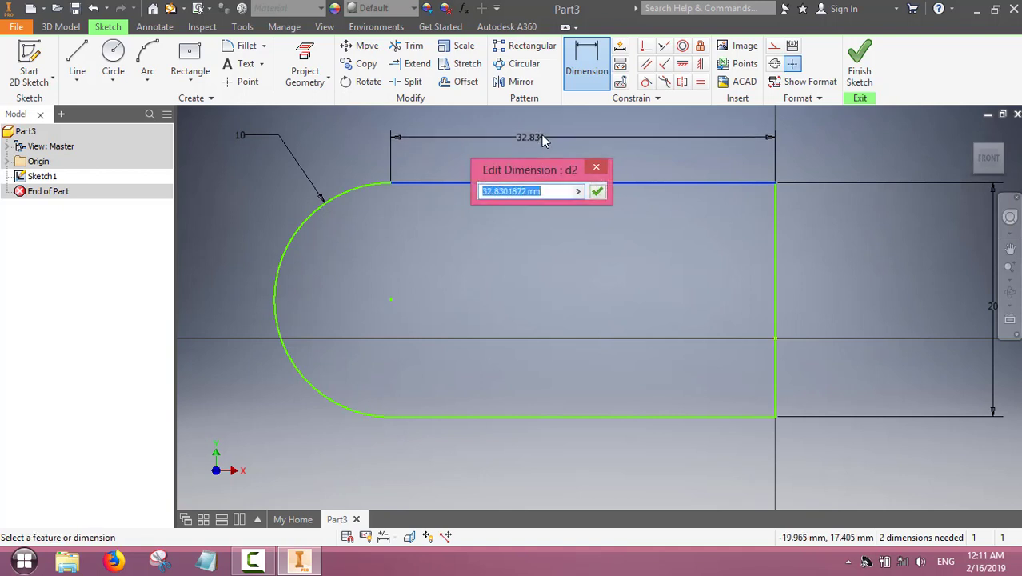
pyautogui.write('30')
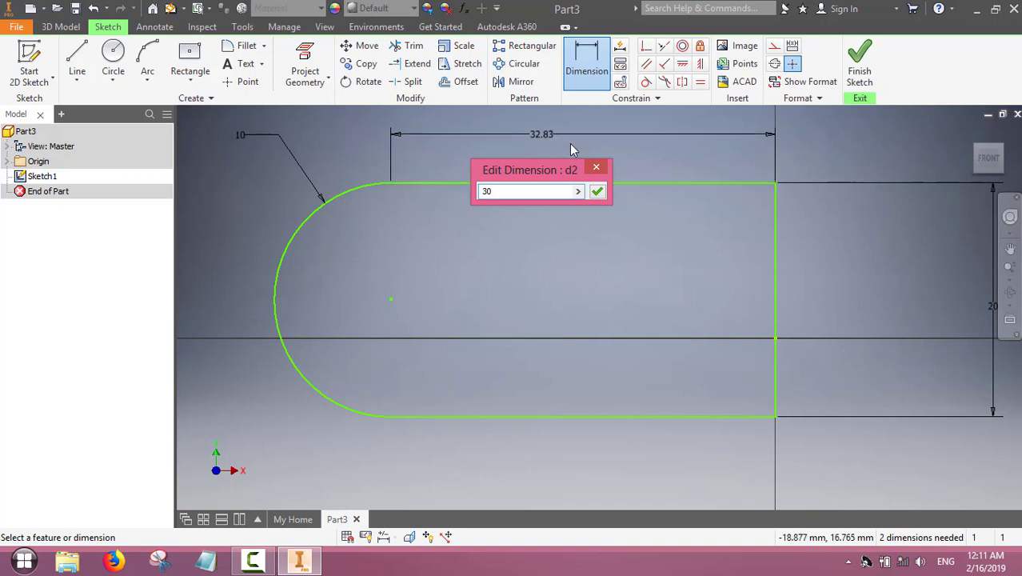
pyautogui.click(599, 194)
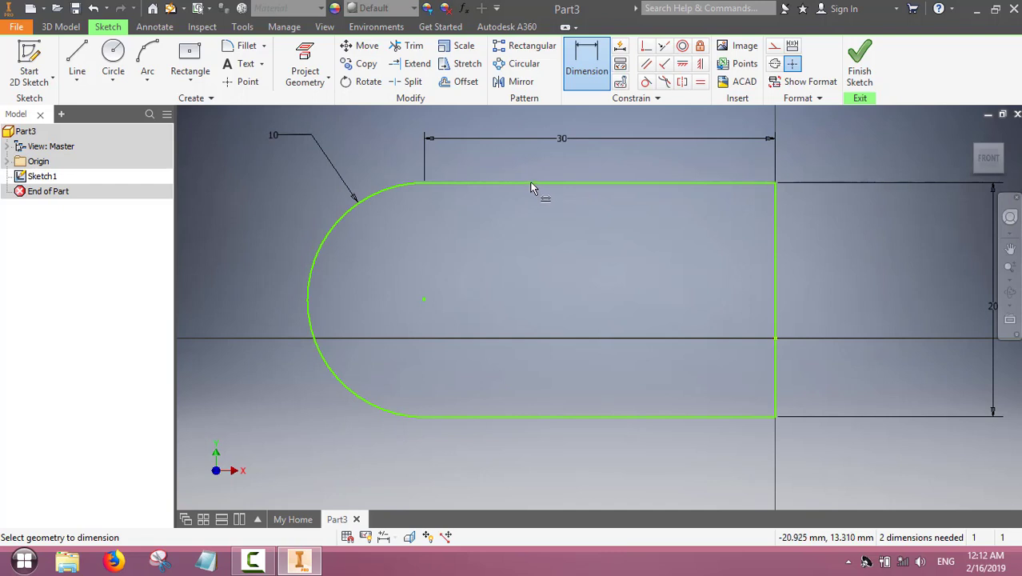
pyautogui.click(861, 64)
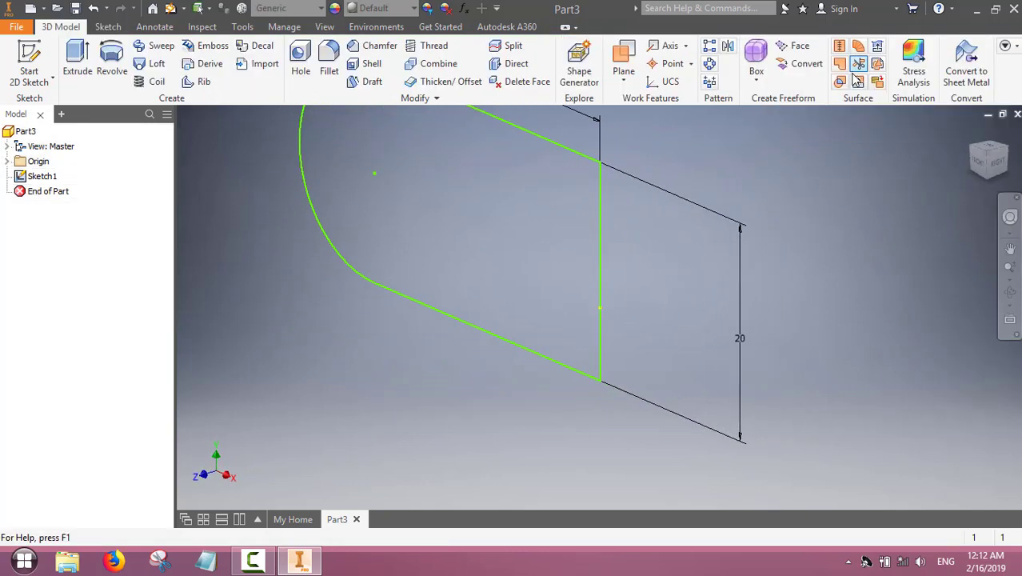
# Extrude the round-ended profile by a distance of 10 mm as a new solid
pyautogui.click(989, 155)
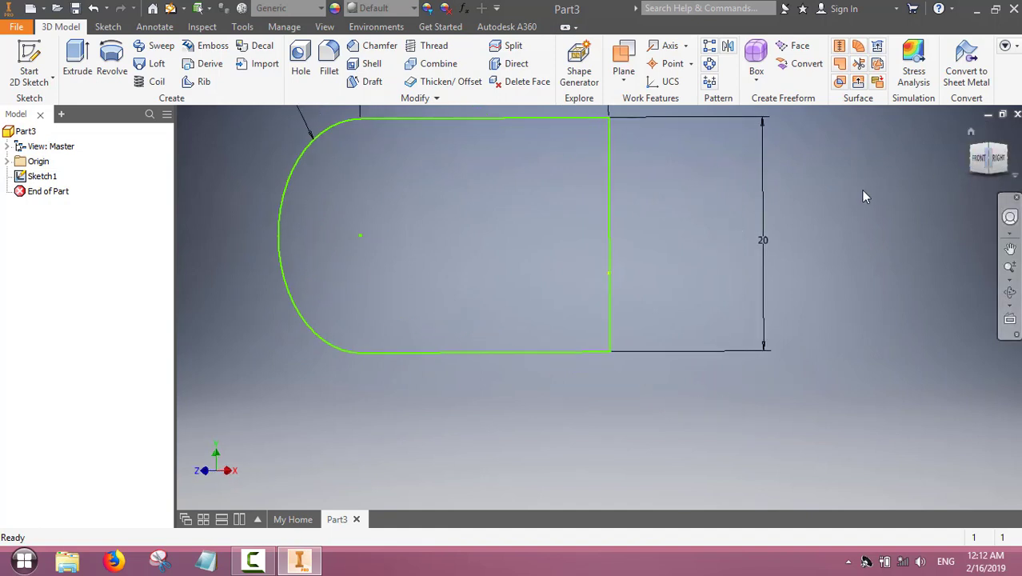
pyautogui.scroll(3, 795, 220)
pyautogui.scroll(-4, 797, 220)
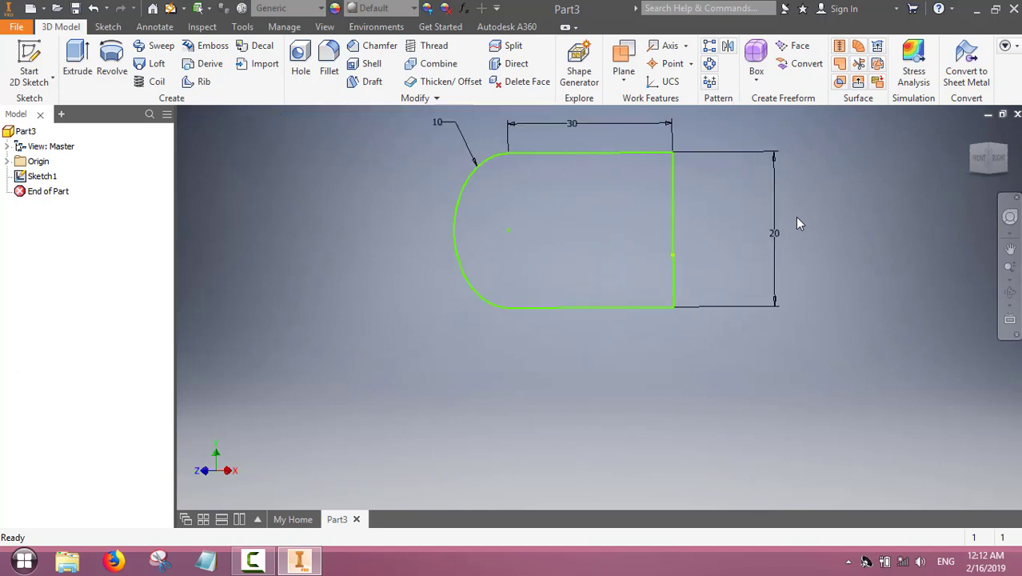
pyautogui.scroll(-2, 798, 224)
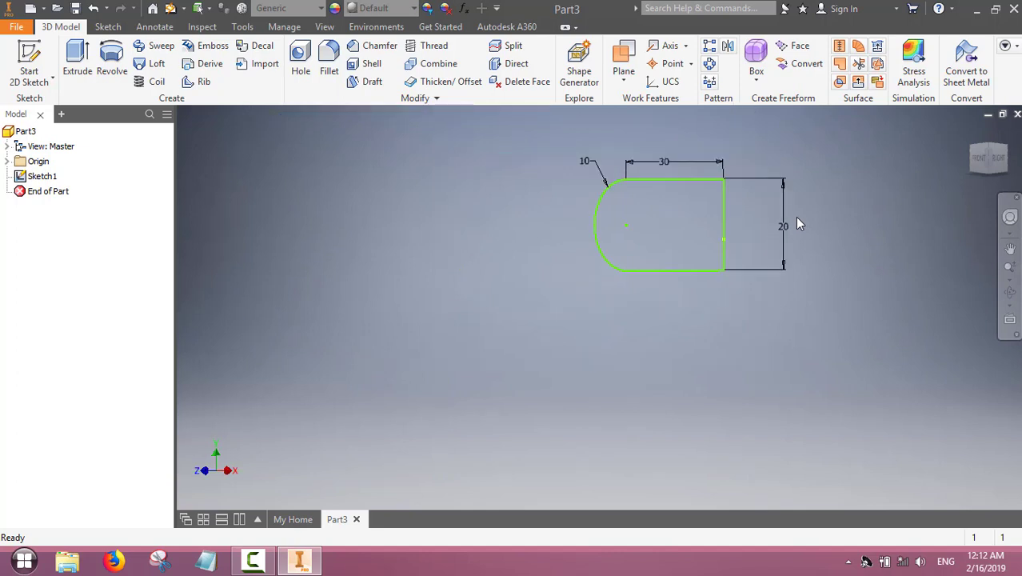
pyautogui.scroll(2, 798, 224)
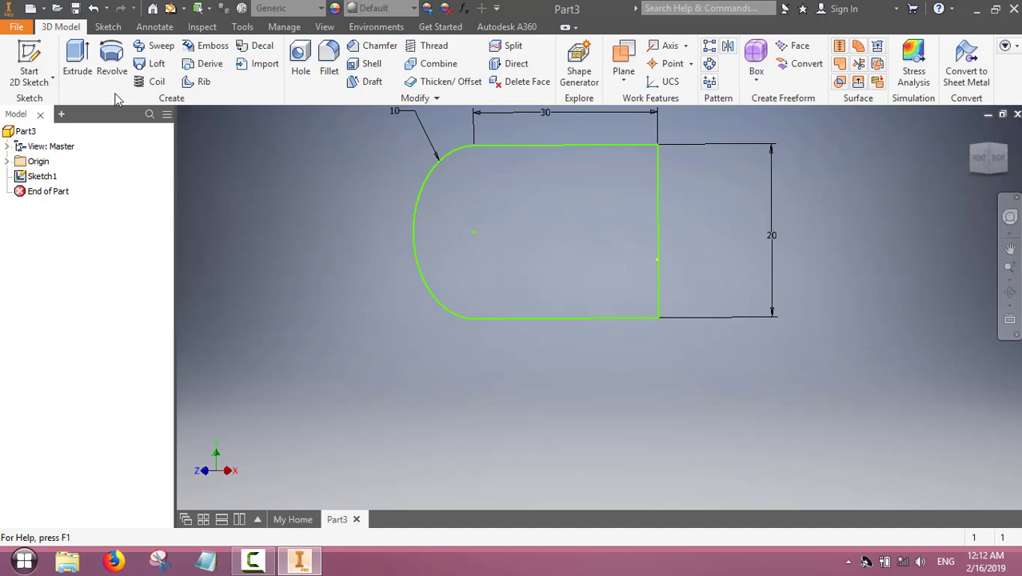
pyautogui.click(77, 56)
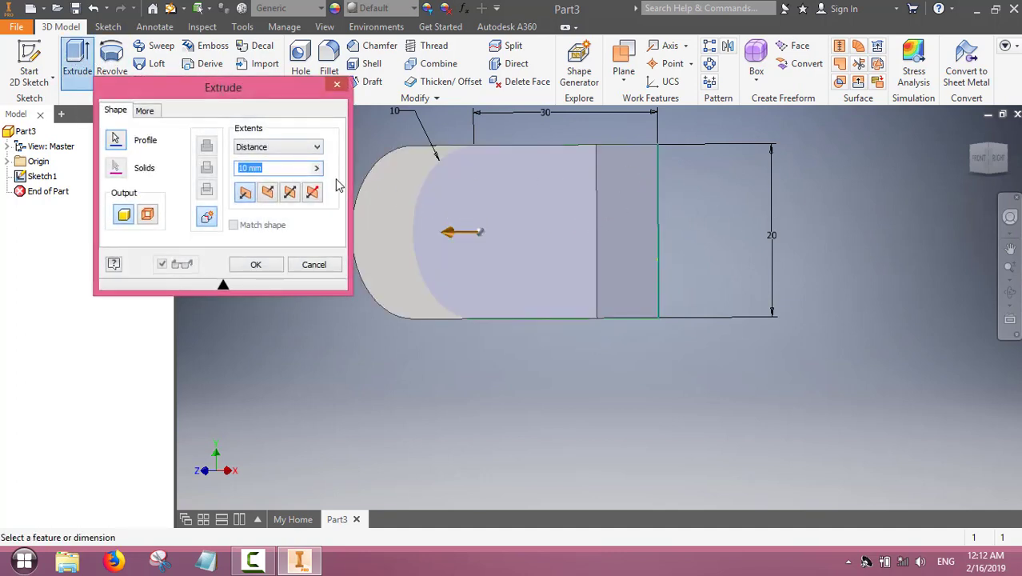
pyautogui.click(1000, 168)
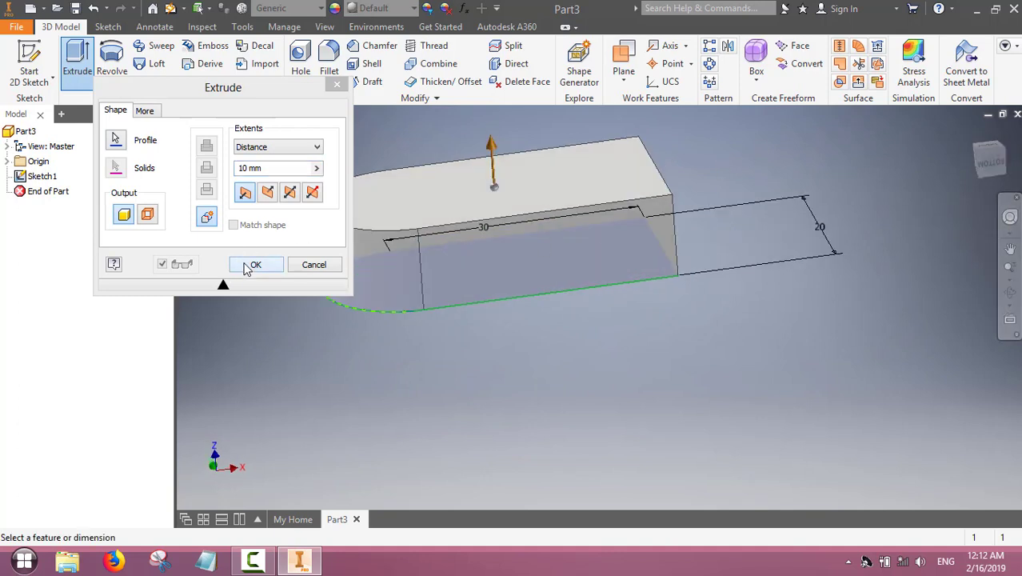
pyautogui.click(250, 266)
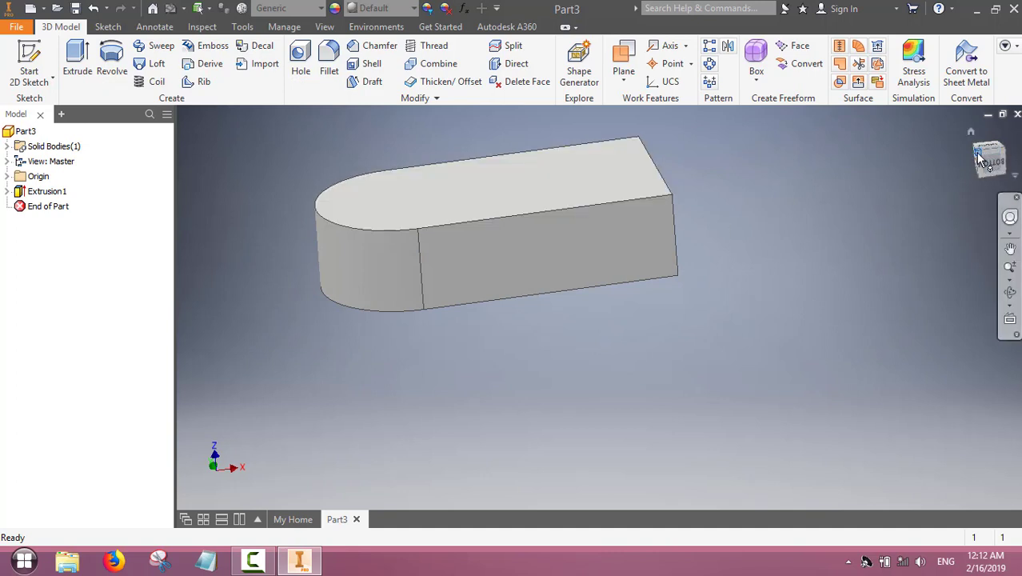
pyautogui.moveTo(976, 160)
pyautogui.mouseDown()
pyautogui.moveTo(982, 118)
pyautogui.moveTo(978, 169)
pyautogui.mouseUp()
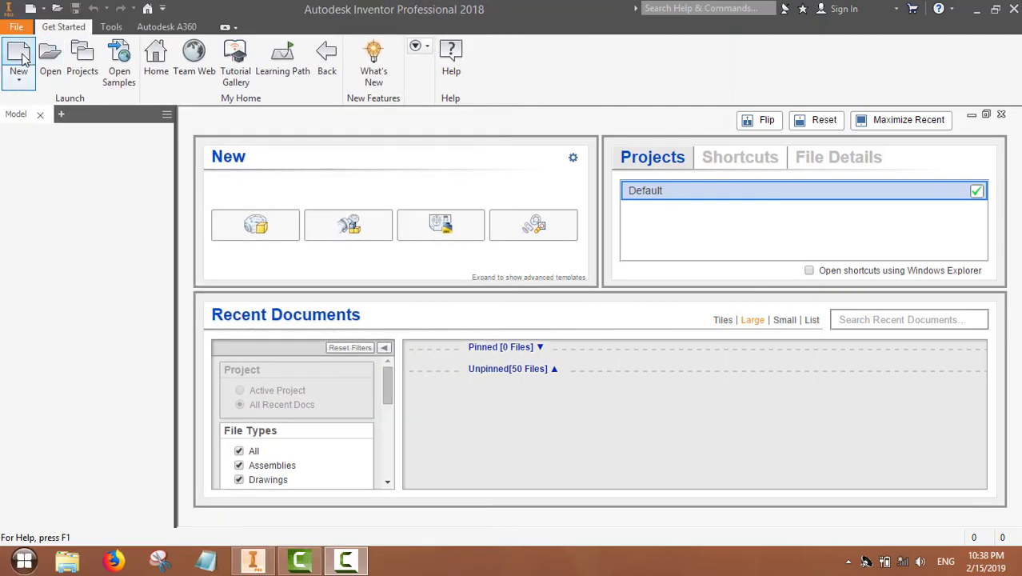
# Create a new part from the metric Standard (mm).ipt template
pyautogui.click(21, 57)
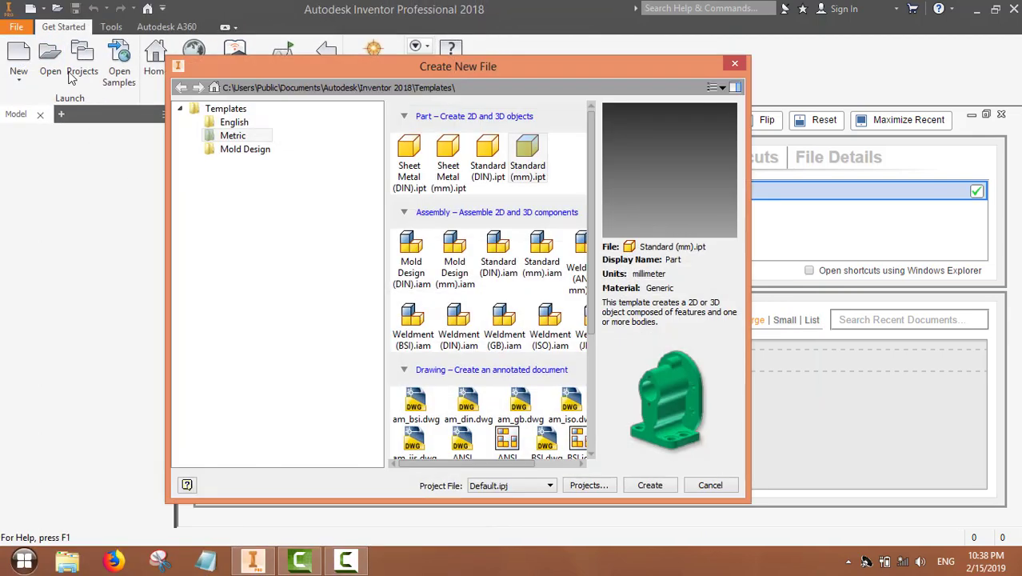
pyautogui.click(527, 154)
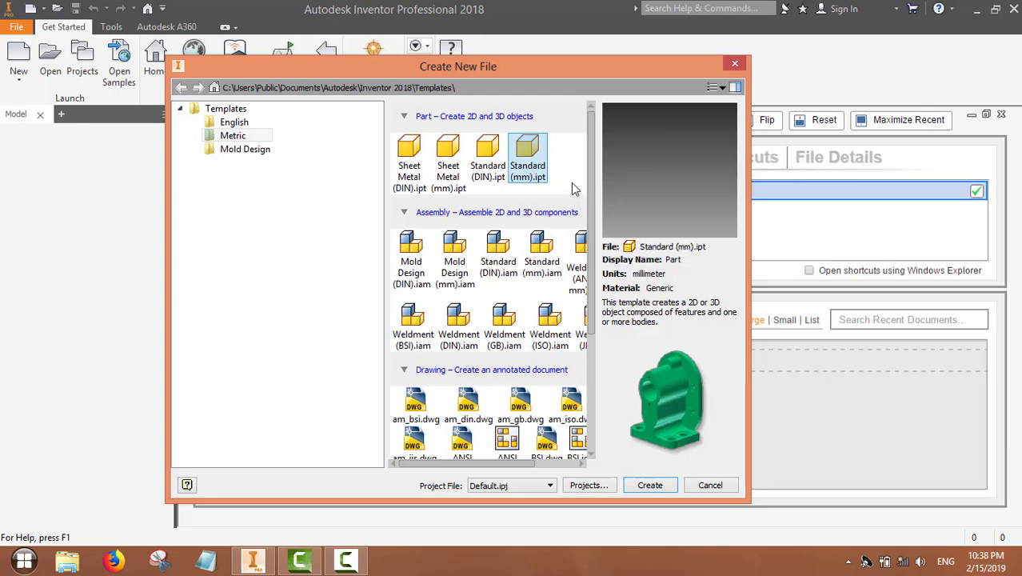
pyautogui.doubleClick(528, 152)
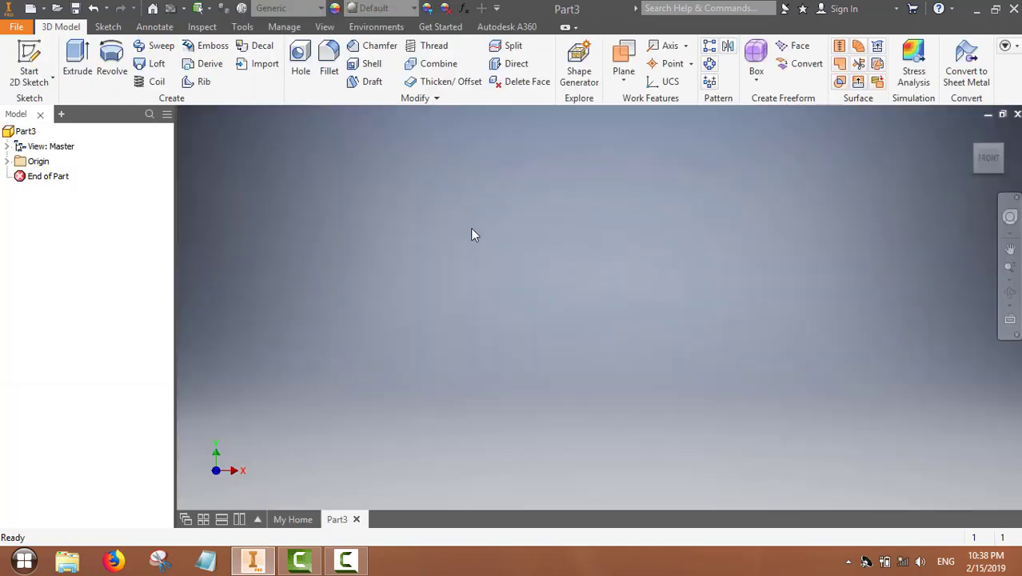
# Start a sketch on the front origin plane and draw a center rectangle about 40 mm wide around the origin
pyautogui.click(28, 58)
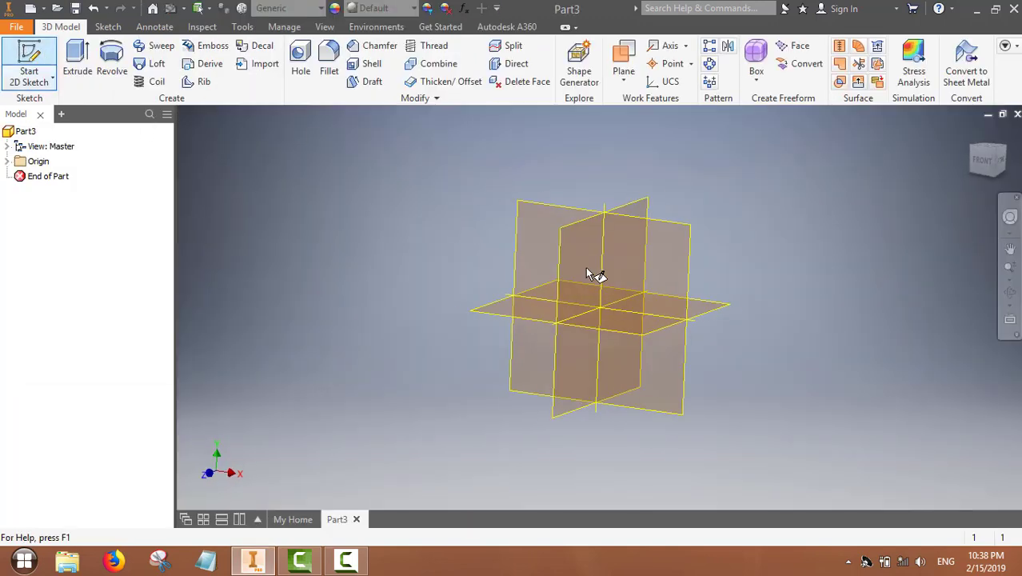
pyautogui.click(551, 195)
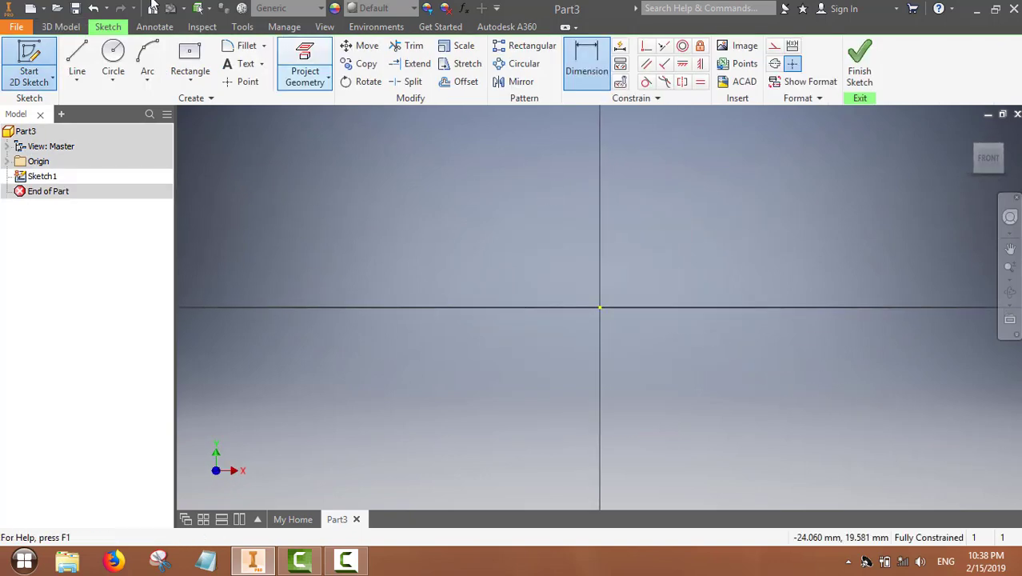
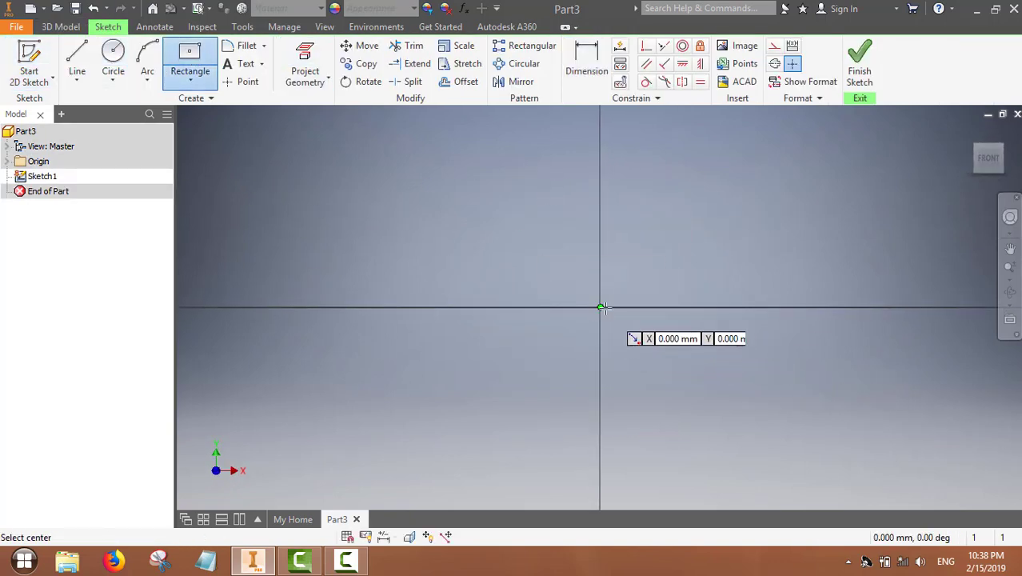
pyautogui.click(600, 307)
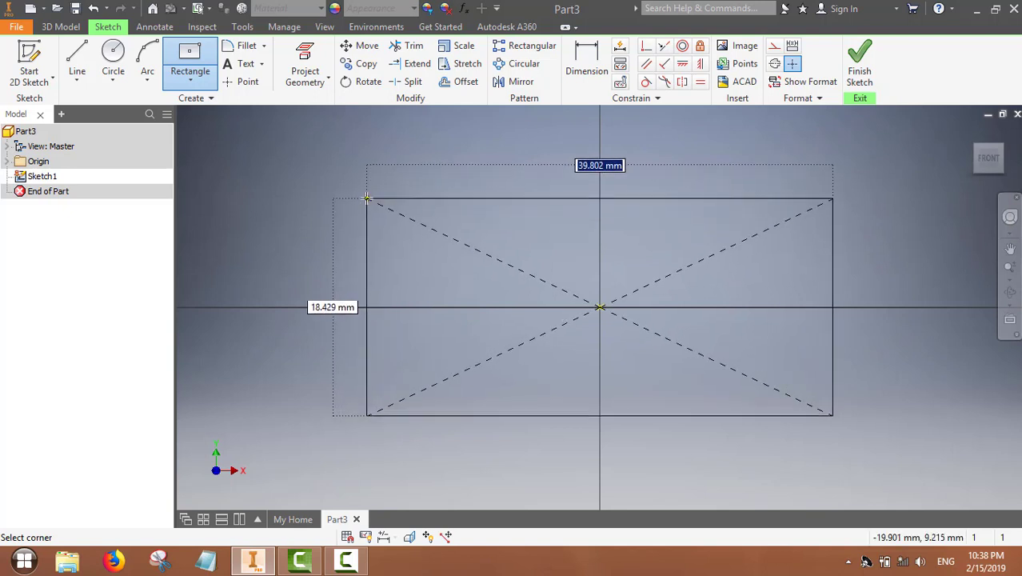
pyautogui.click(365, 188)
# Dimension the rectangle's upper horizontal edge and set its length to 30 mm
pyautogui.click(571, 76)
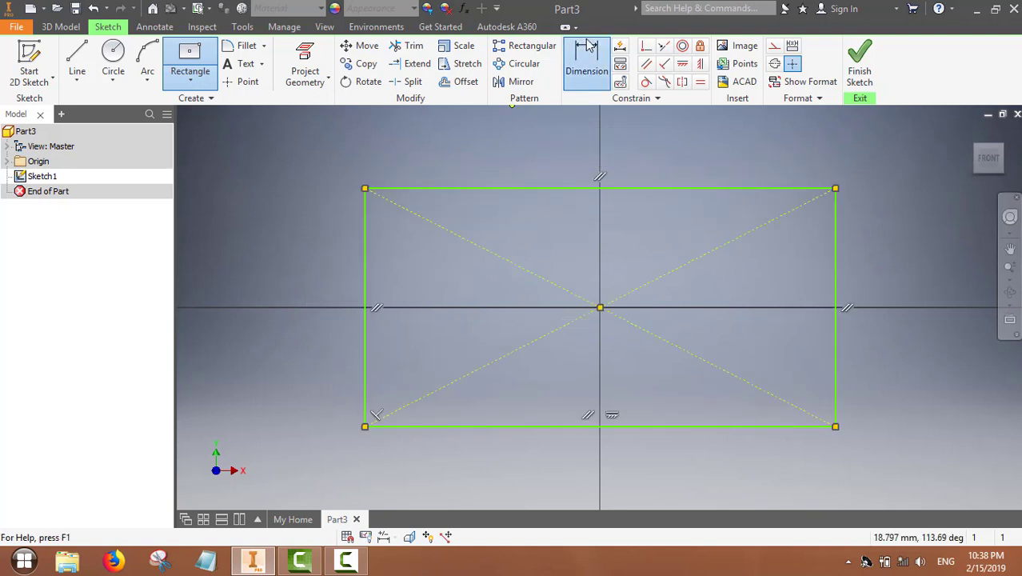
pyautogui.click(568, 189)
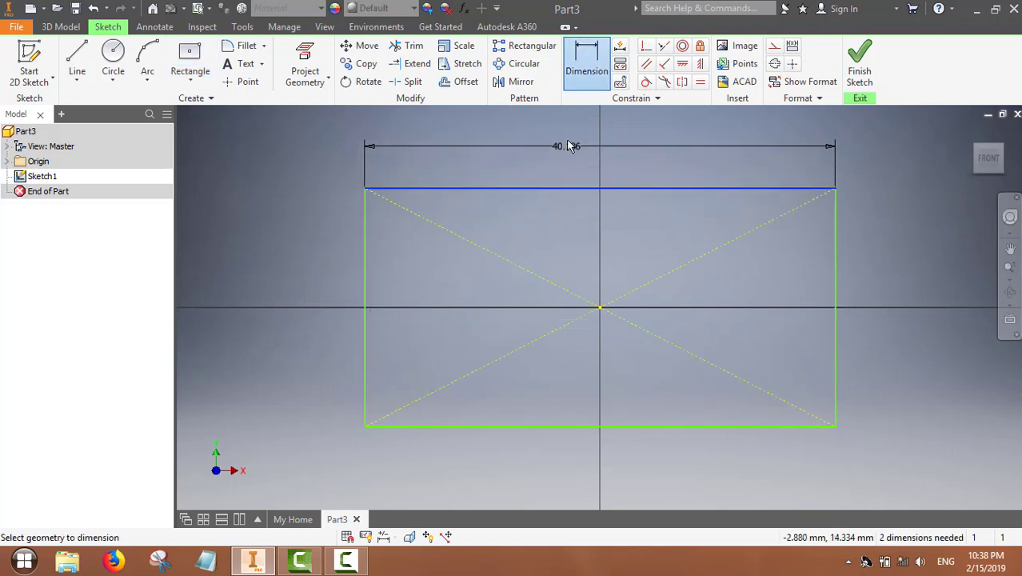
pyautogui.click(571, 145)
pyautogui.write('3')
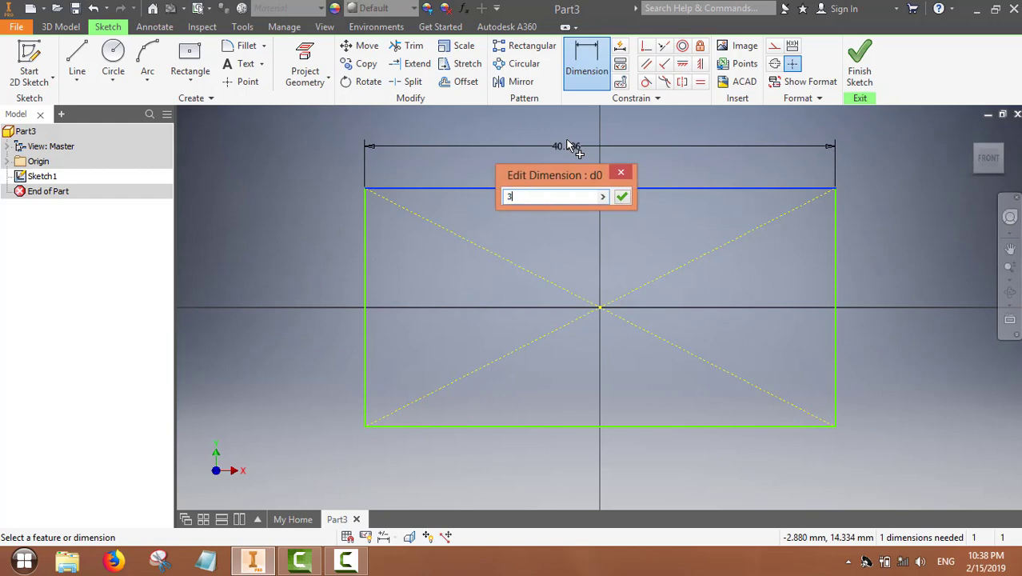
pyautogui.write('0')
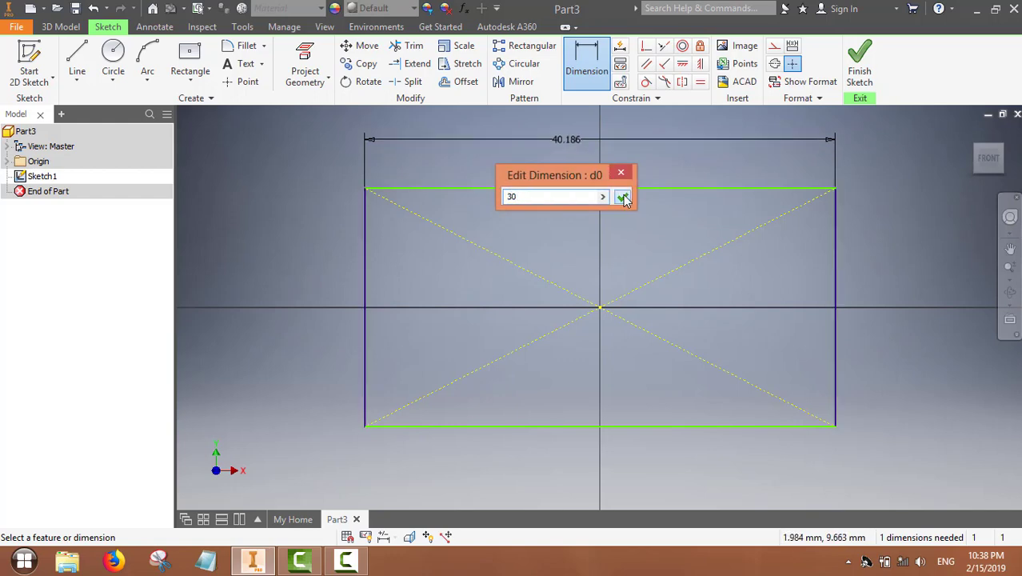
pyautogui.click(622, 196)
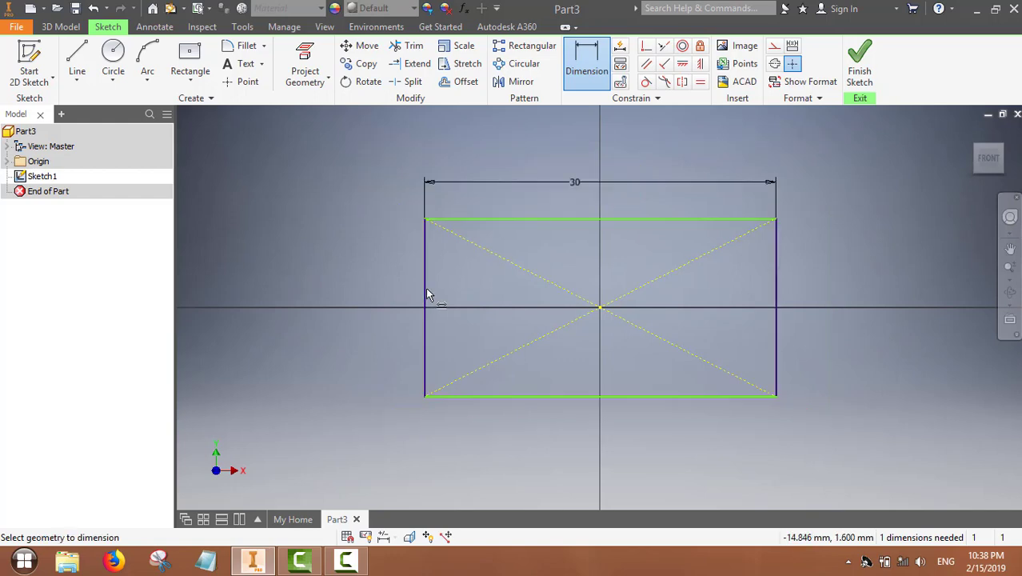
# Dimension the rectangle's left vertical edge at 30 mm and finish the sketch
pyautogui.click(421, 288)
pyautogui.click(267, 270)
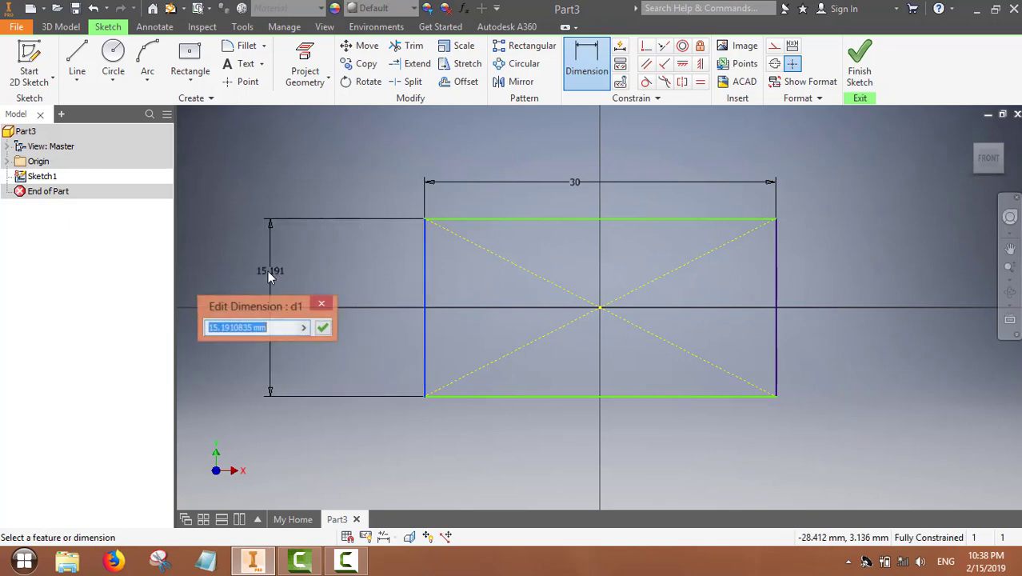
pyautogui.write('30')
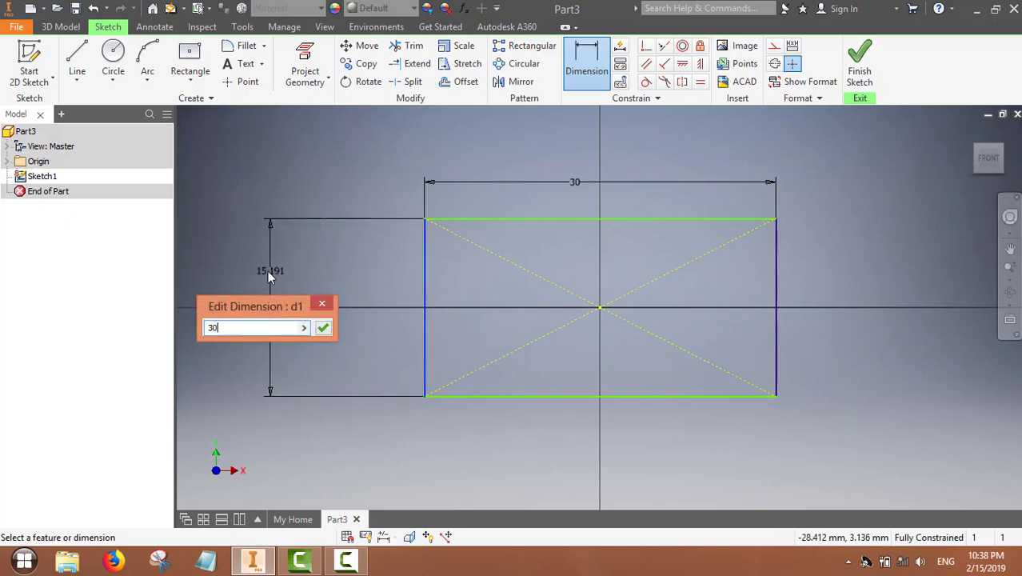
pyautogui.click(323, 327)
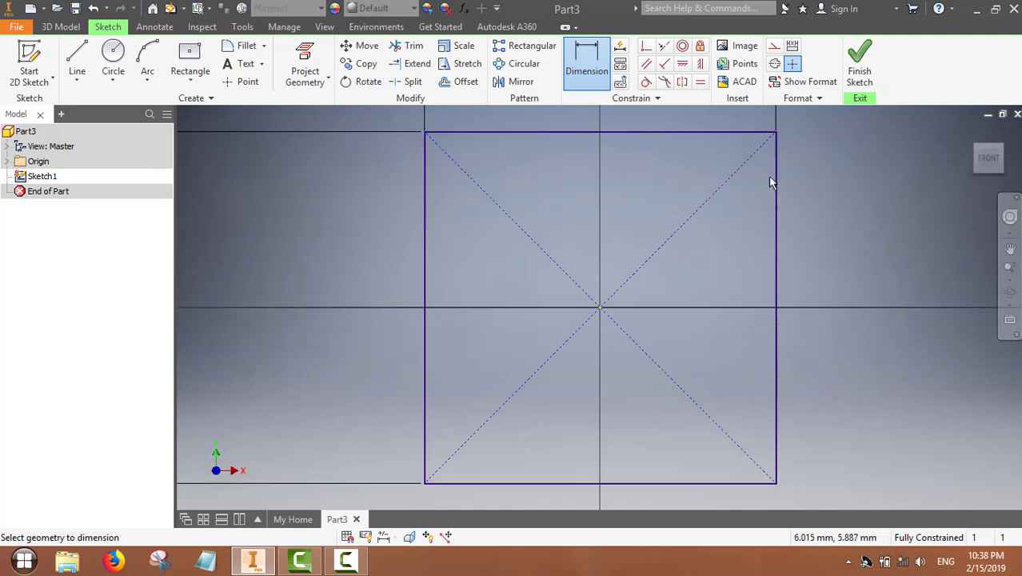
pyautogui.click(860, 56)
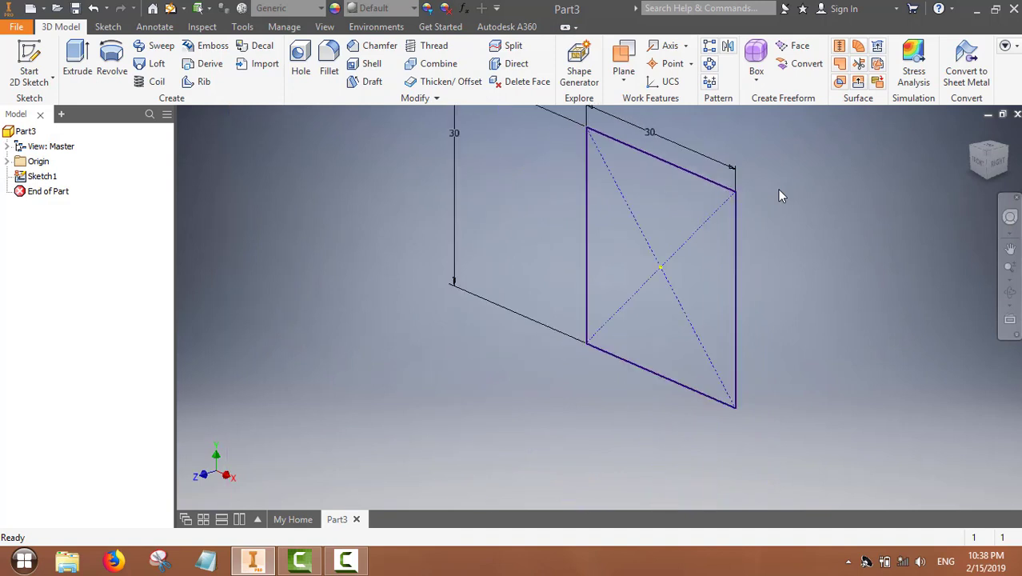
# Extrude the 30 mm square profile into a solid block
pyautogui.click(1011, 249)
pyautogui.moveTo(696, 212); pyautogui.dragTo(636, 276)
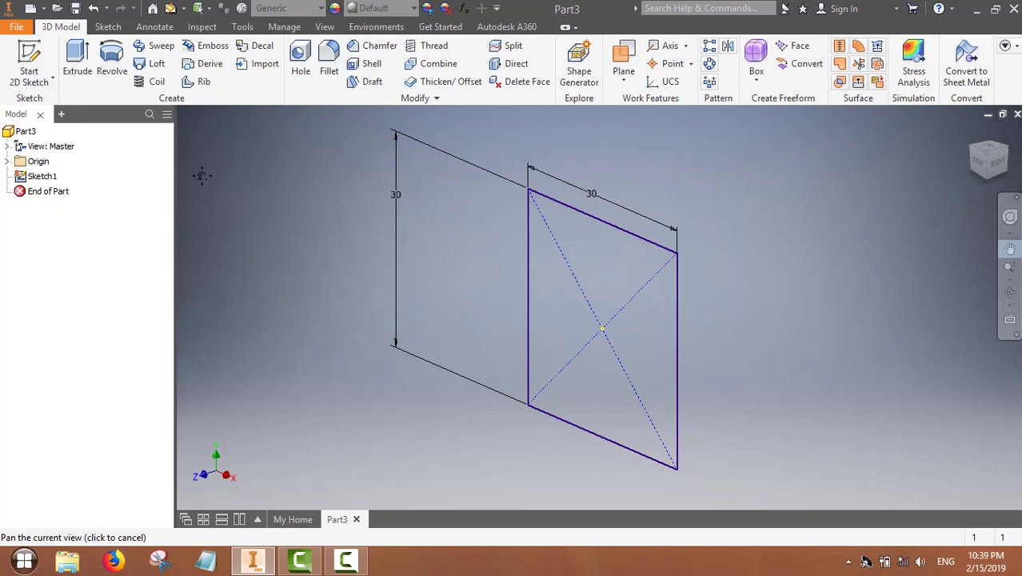
pyautogui.click(79, 56)
pyautogui.click(257, 264)
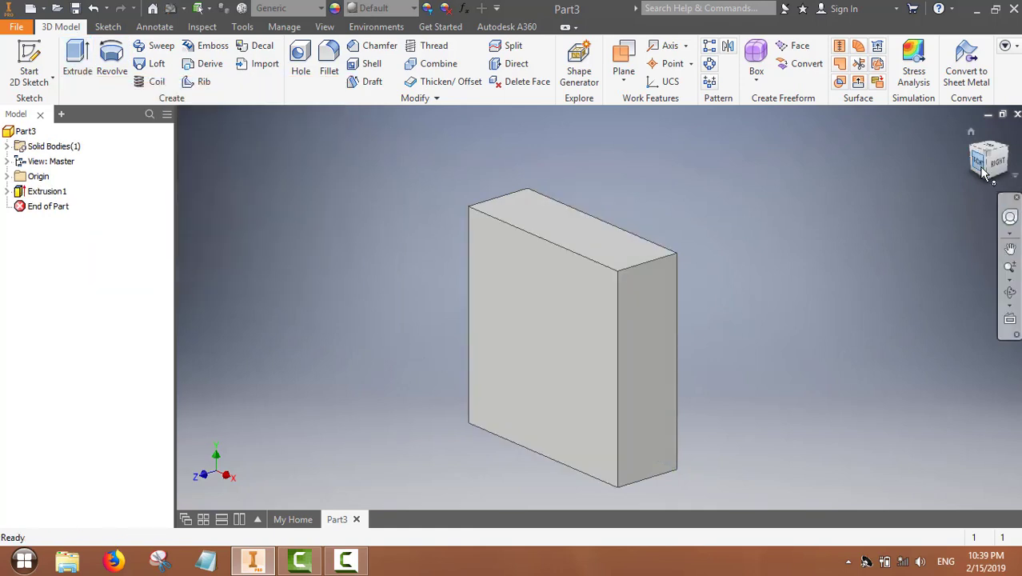
# Start a sketch on the block's front face and draw a circle about 4.4 mm in diameter near its upper-left corner
pyautogui.click(983, 168)
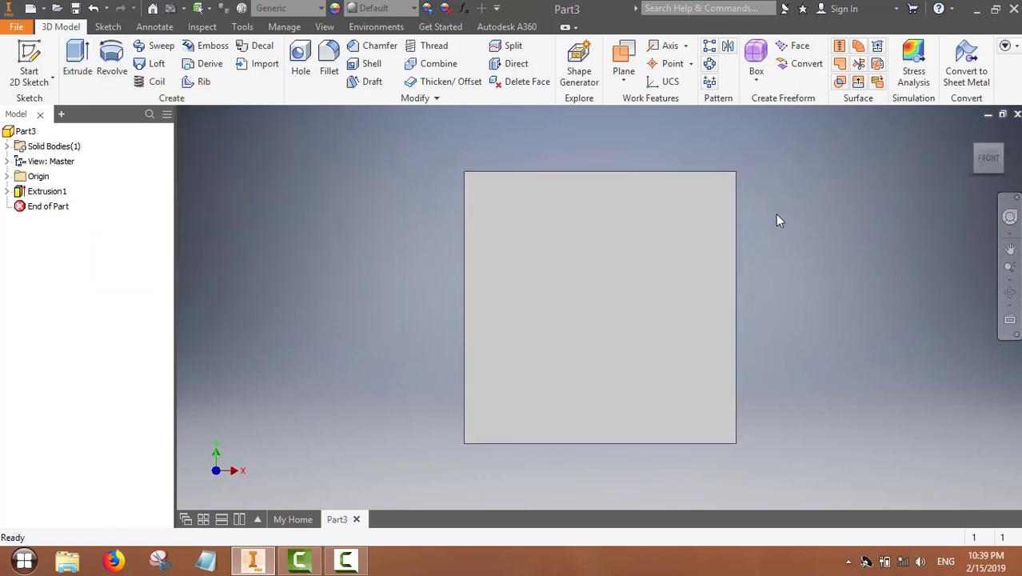
pyautogui.click(28, 54)
pyautogui.click(537, 252)
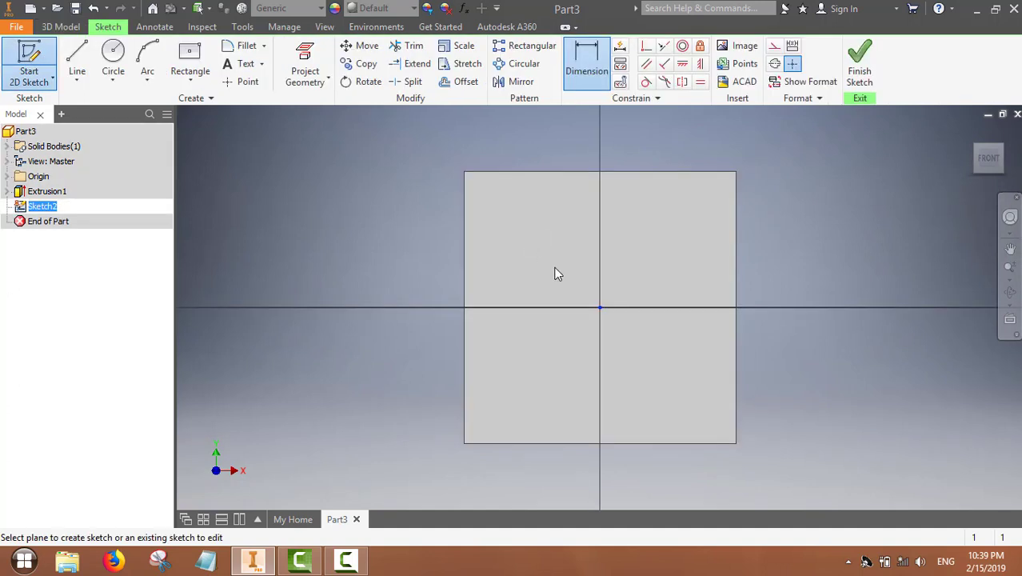
pyautogui.click(113, 58)
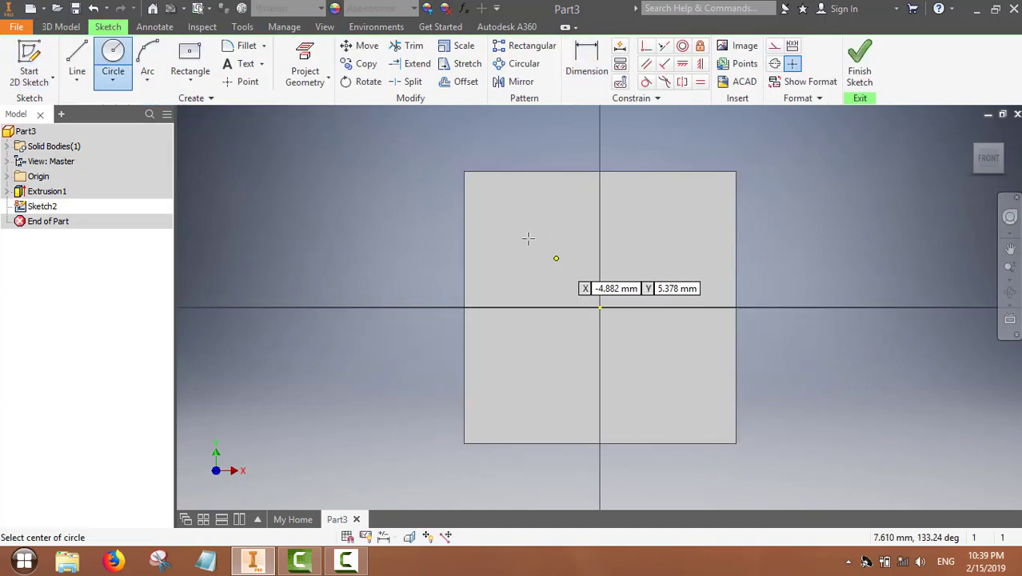
pyautogui.click(504, 212)
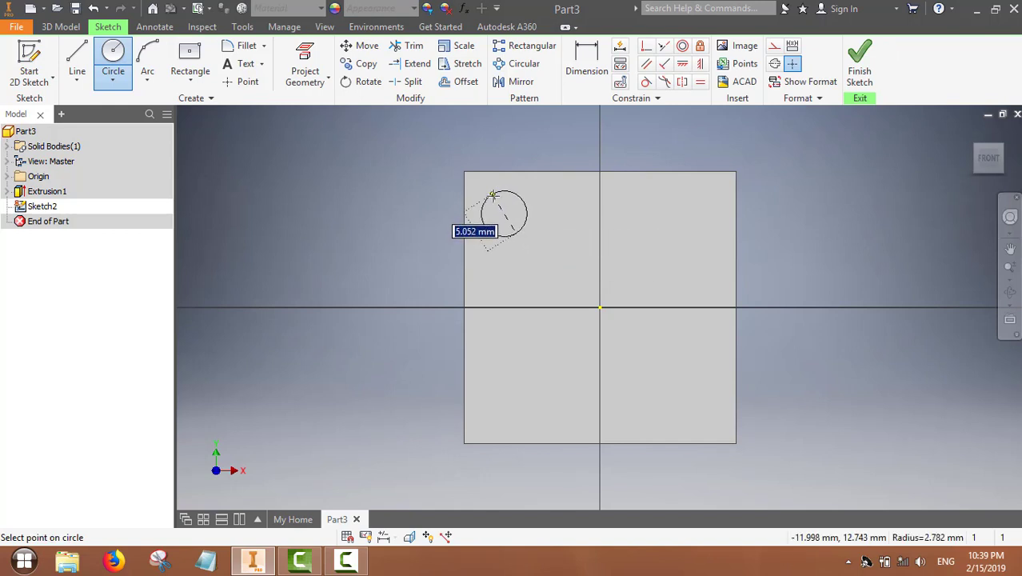
pyautogui.click(493, 197)
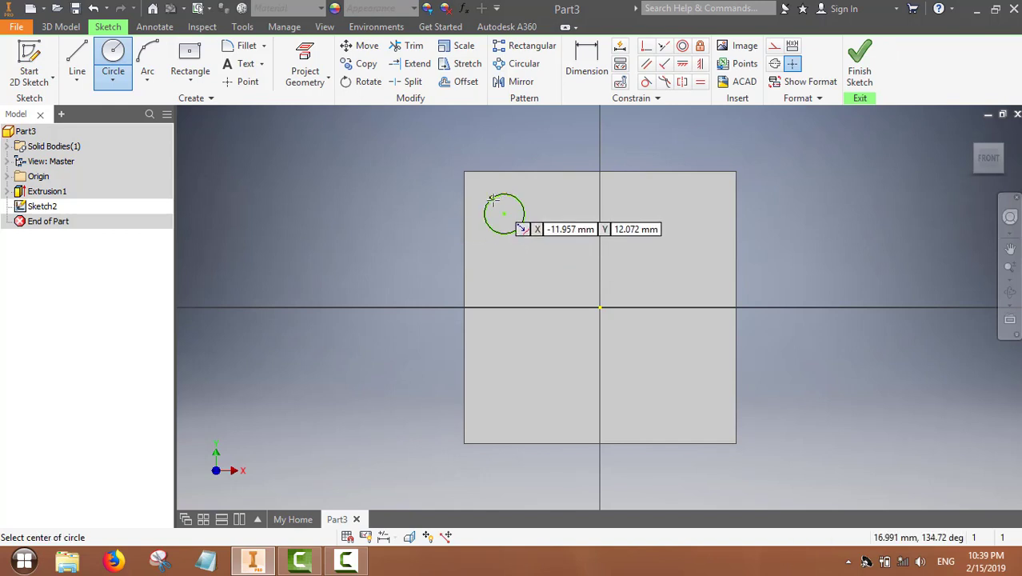
# Dimension the circle and set its diameter to 4 mm
pyautogui.click(588, 53)
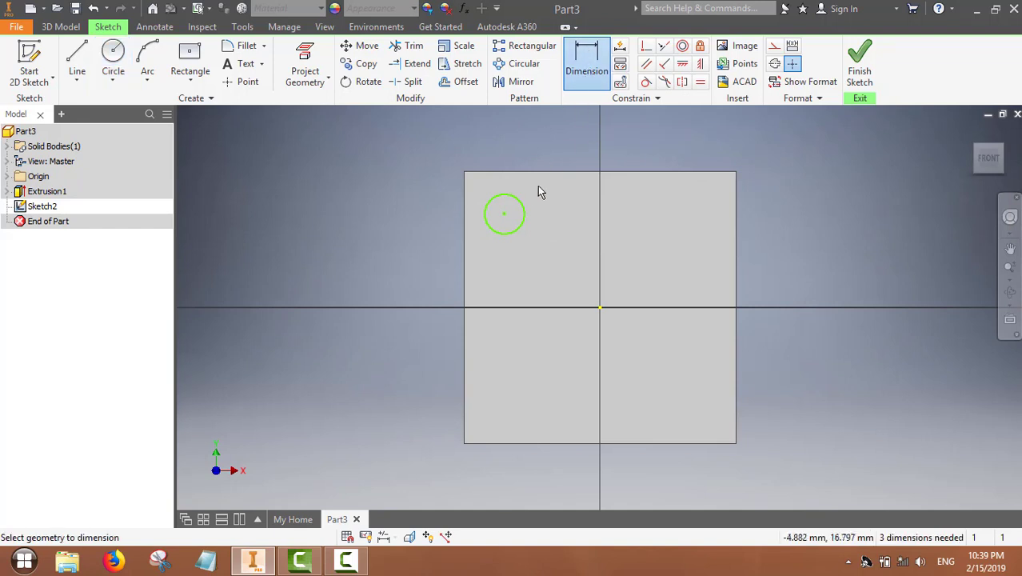
pyautogui.click(495, 203)
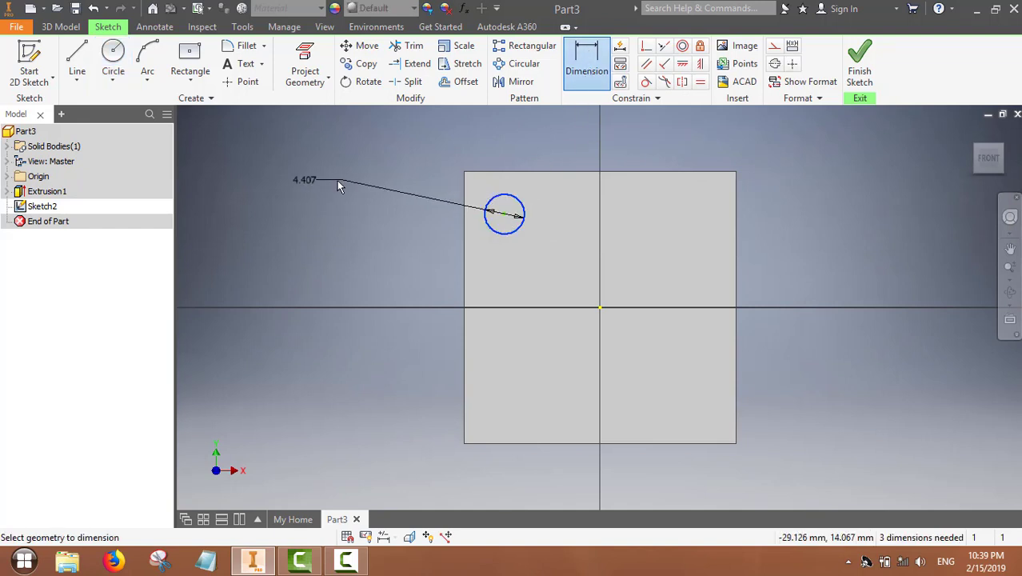
pyautogui.click(334, 181)
pyautogui.write('4')
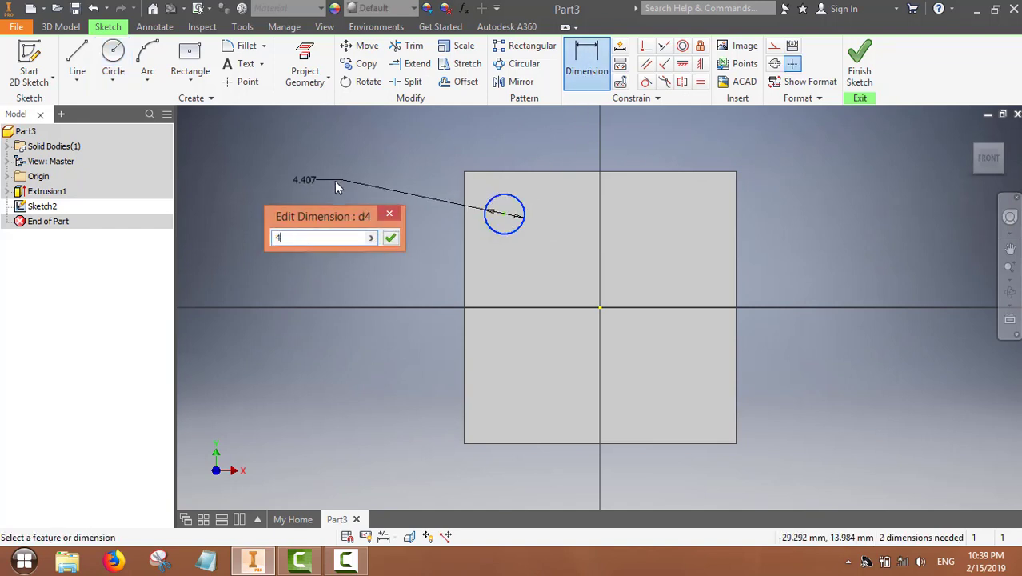
pyautogui.click(391, 239)
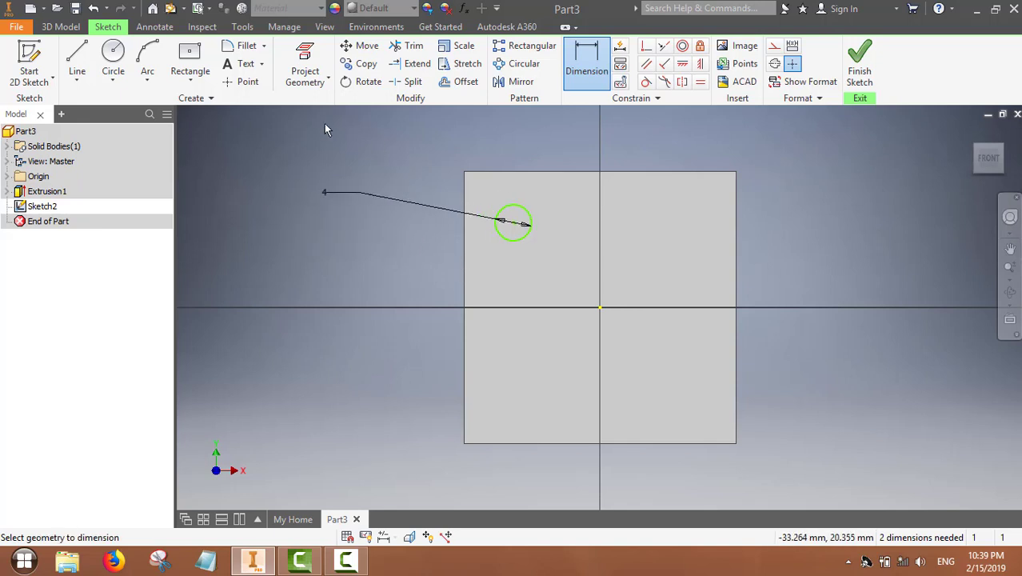
# Dimension the circle's center 5 mm from the block's left edge
pyautogui.click(514, 228)
pyautogui.click(465, 228)
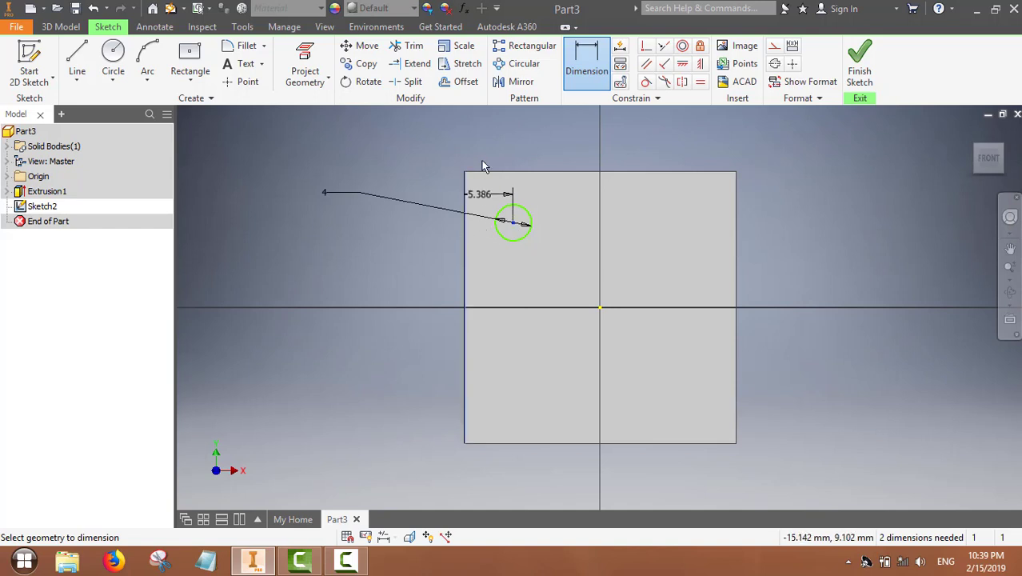
pyautogui.click(484, 130)
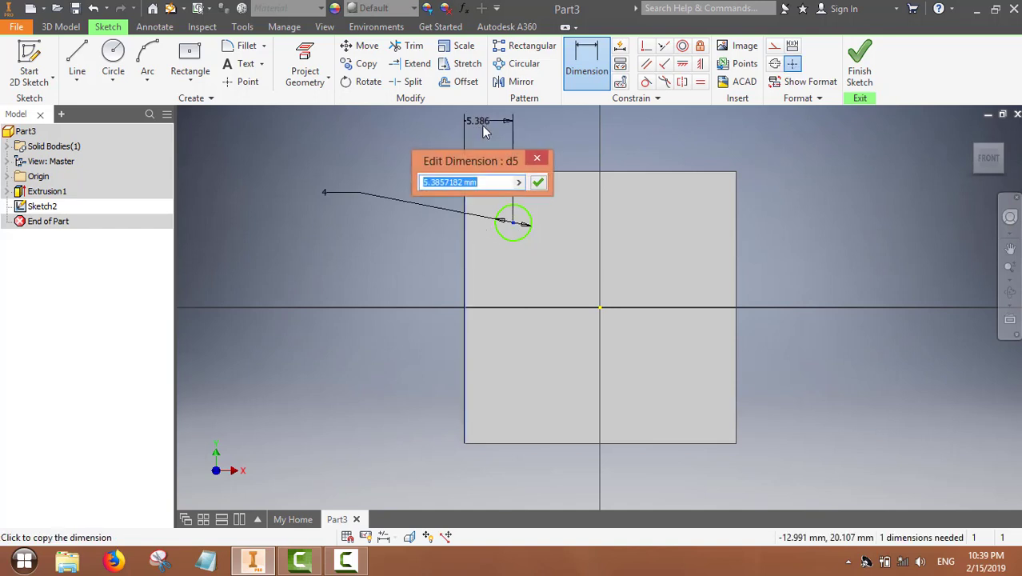
pyautogui.write('5')
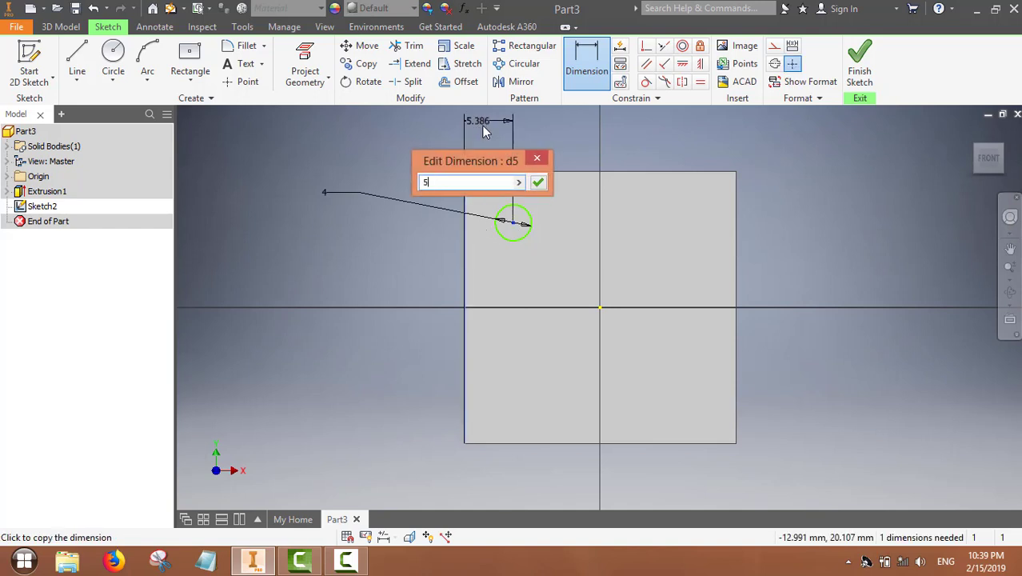
pyautogui.click(539, 184)
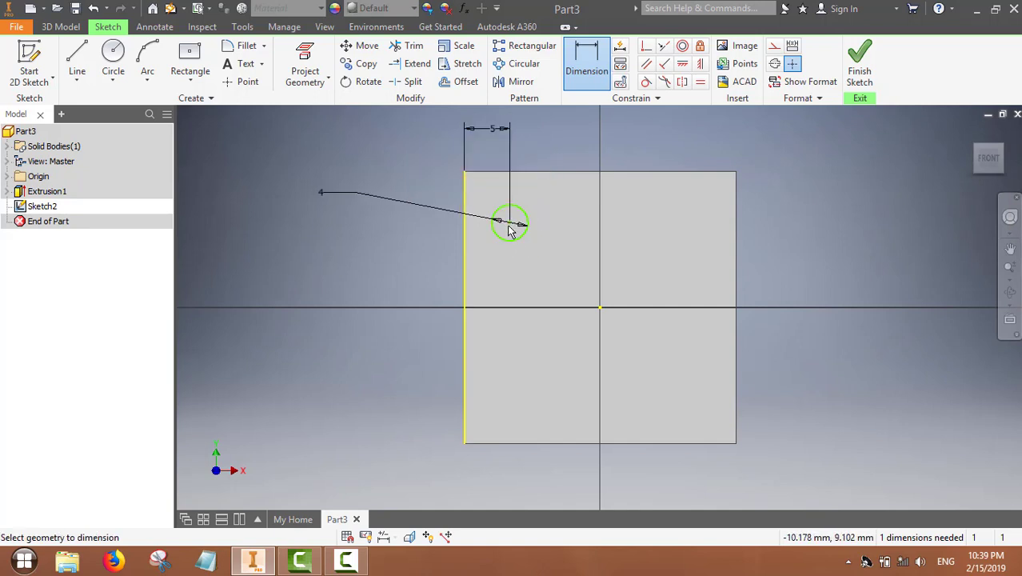
# Dimension the circle's center 5 mm from the block's upper edge
pyautogui.click(511, 222)
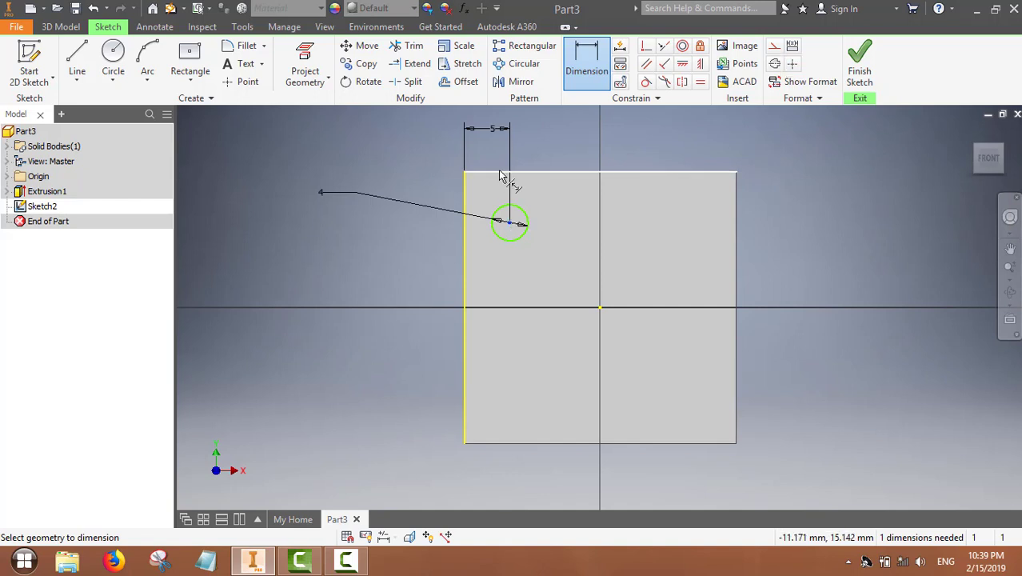
pyautogui.click(501, 172)
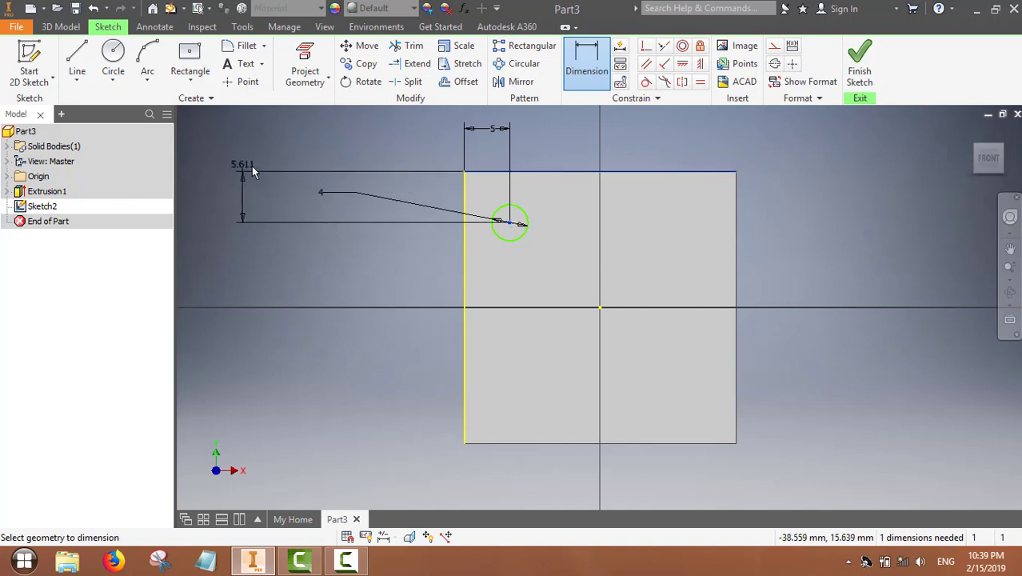
pyautogui.click(252, 166)
pyautogui.write('5')
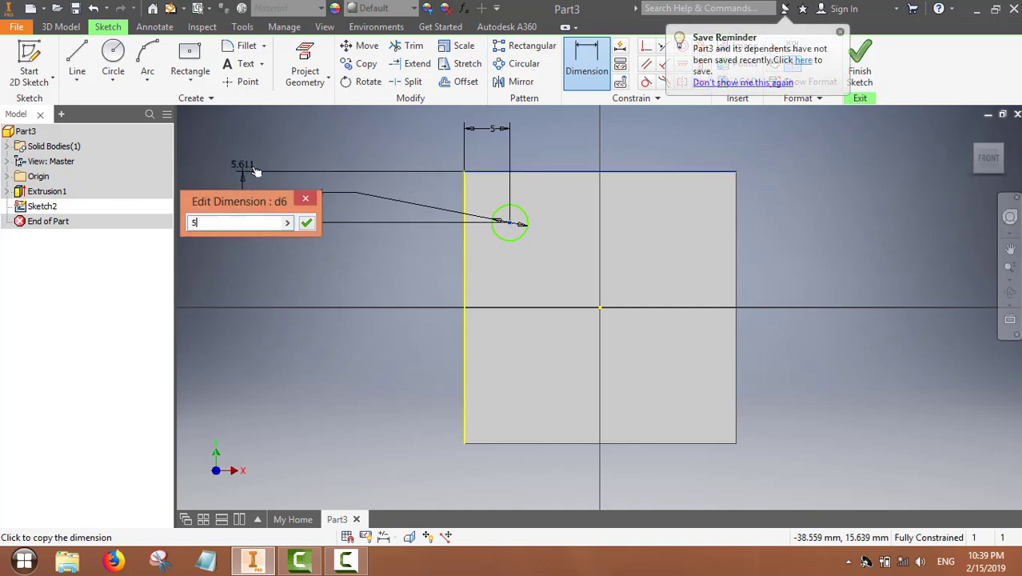
pyautogui.click(307, 222)
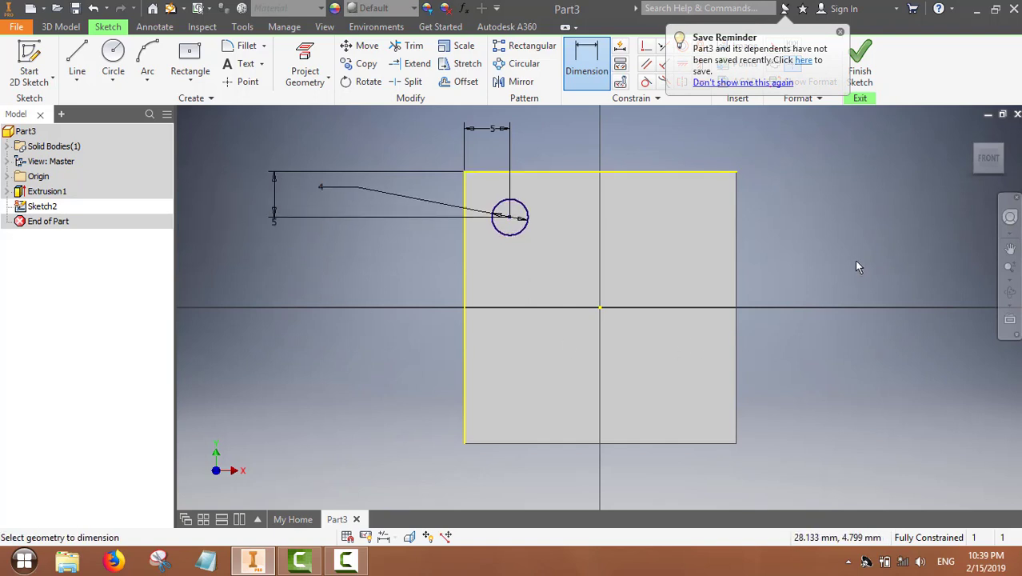
# Finish the sketch and extrude the circle as a 10 mm deep cut into the block
pyautogui.click(842, 35)
pyautogui.click(861, 63)
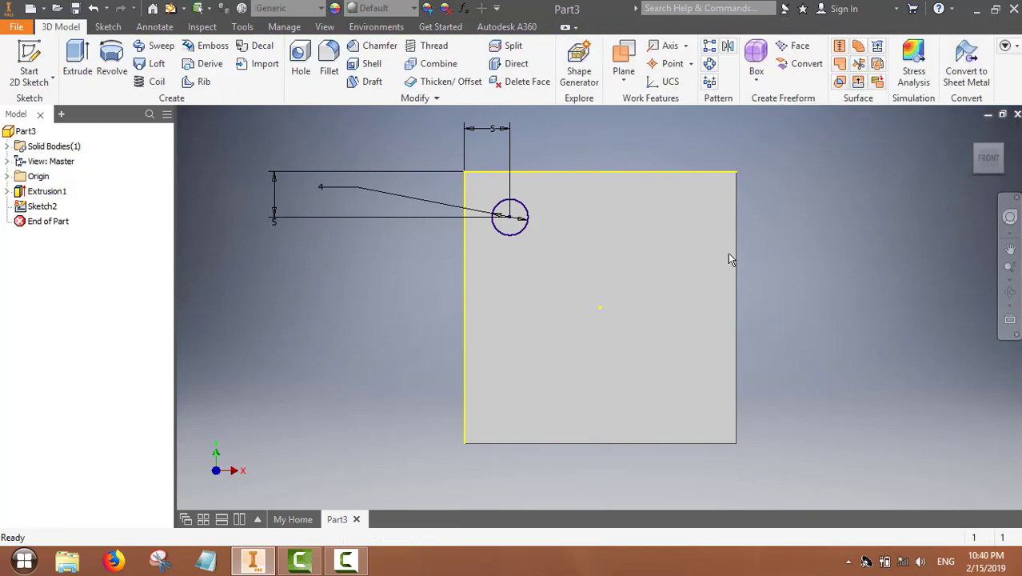
pyautogui.click(1003, 154)
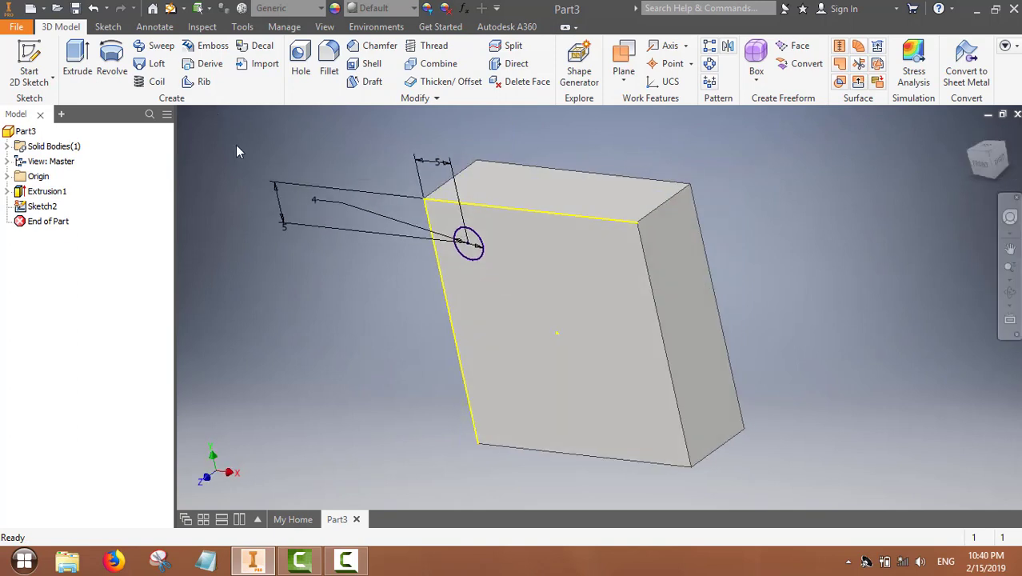
pyautogui.click(78, 68)
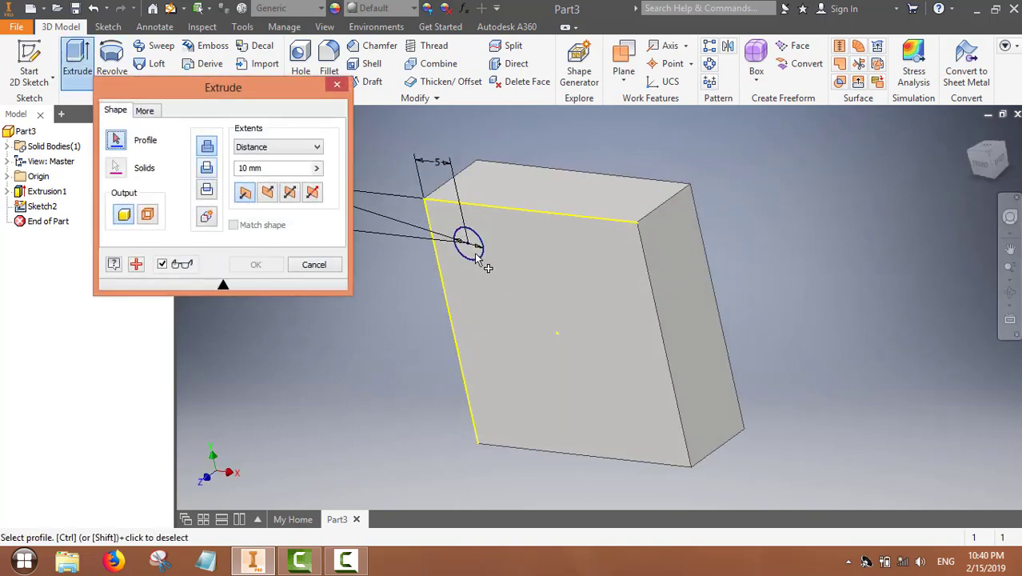
pyautogui.click(472, 242)
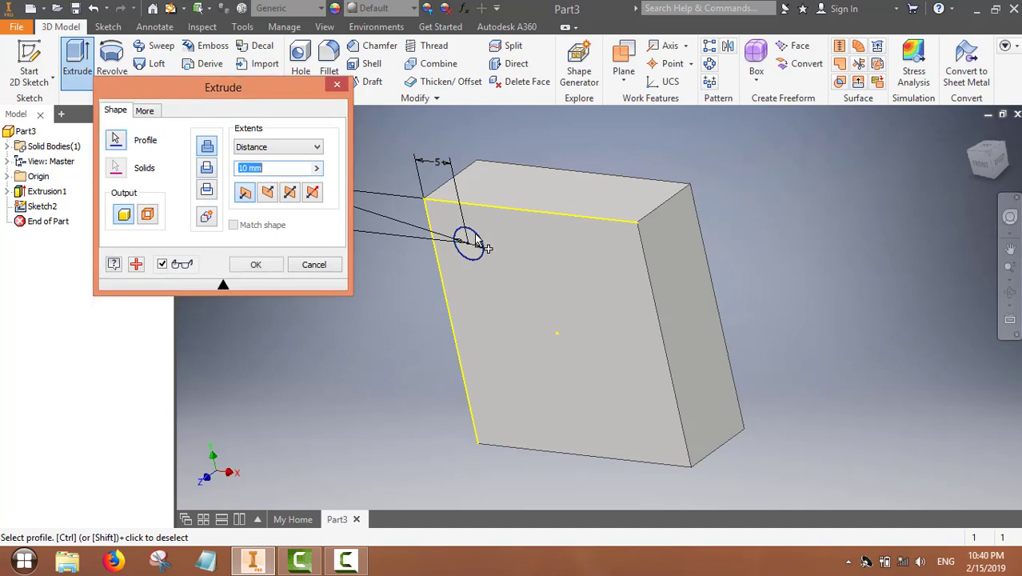
pyautogui.click(206, 168)
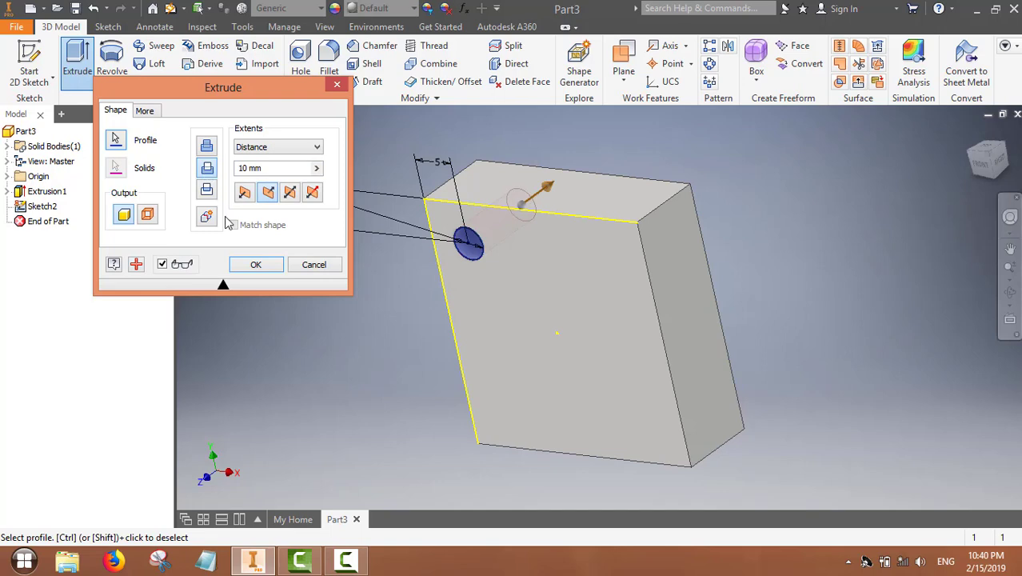
pyautogui.click(255, 266)
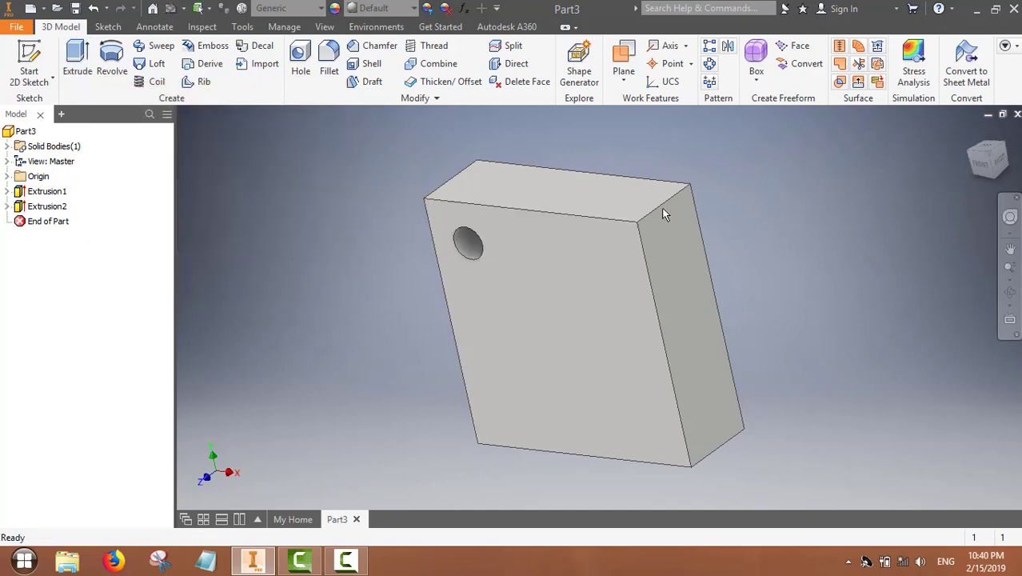
# Start a rectangular pattern of the hole along the front face's upper edge, toward the block's interior, with 3 instances spaced 10 mm apart
pyautogui.moveTo(986, 160)
pyautogui.mouseDown()
pyautogui.moveTo(970, 159)
pyautogui.moveTo(948, 192)
pyautogui.moveTo(940, 181)
pyautogui.mouseUp()
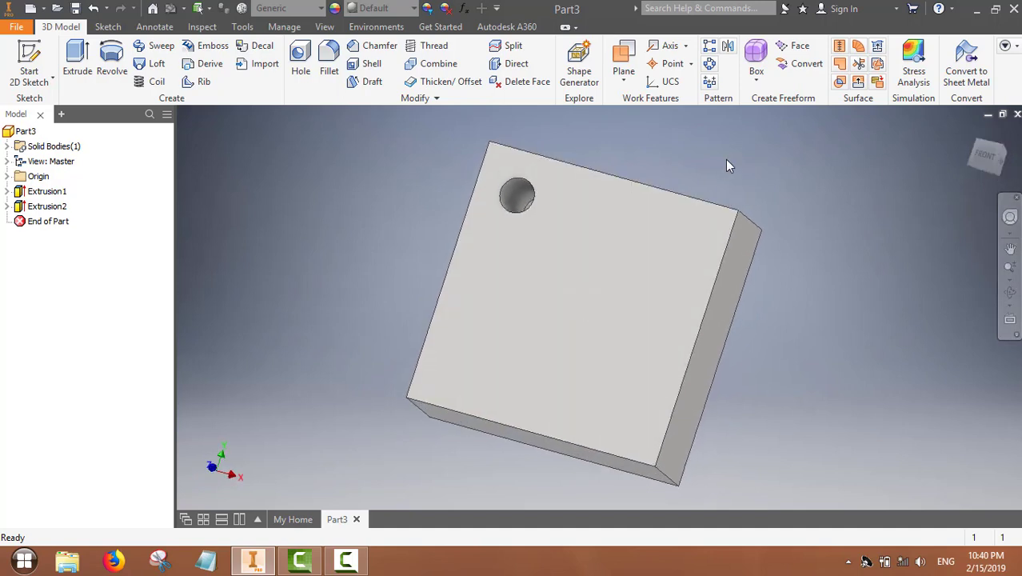
pyautogui.click(708, 50)
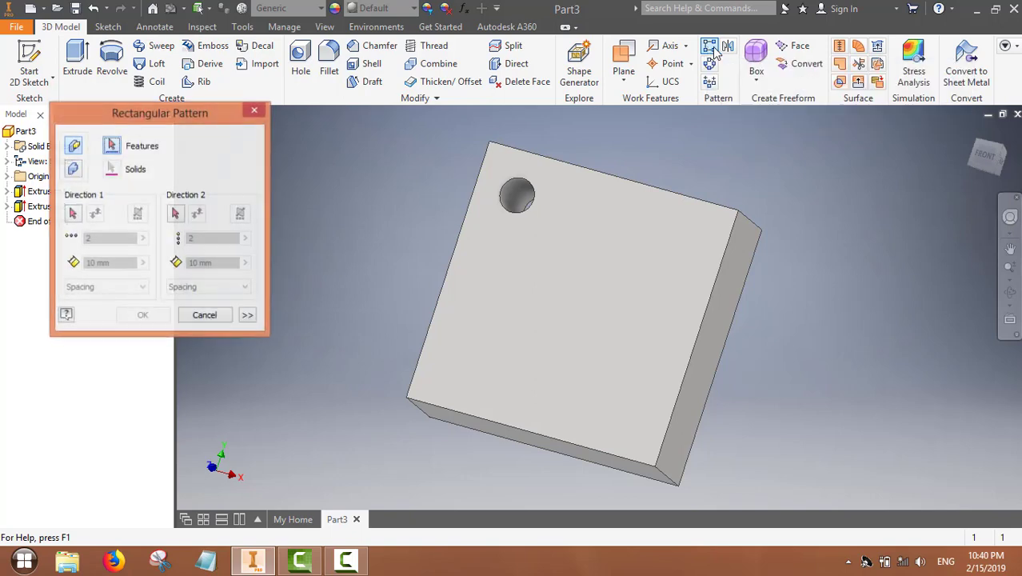
pyautogui.click(533, 200)
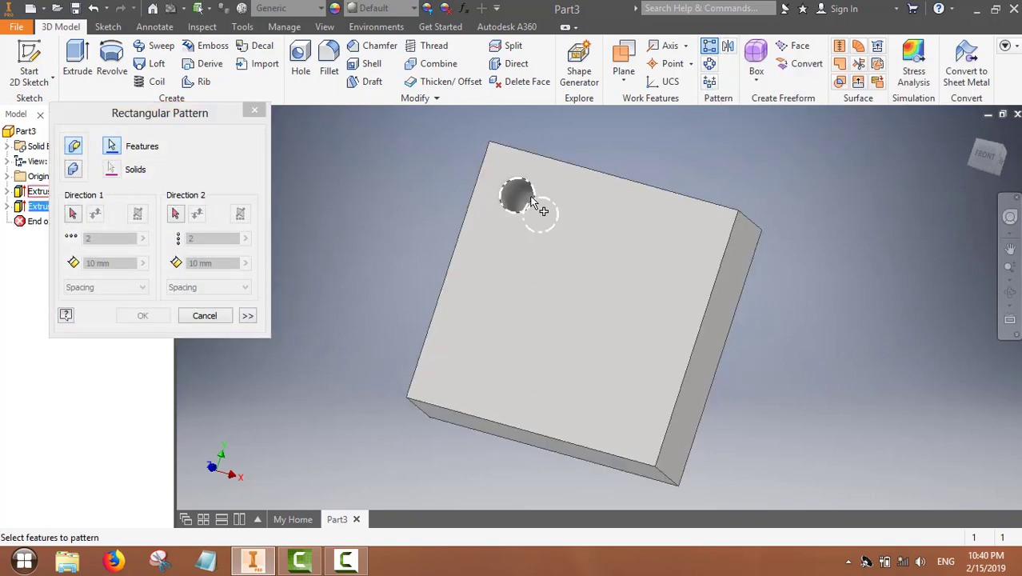
pyautogui.click(74, 215)
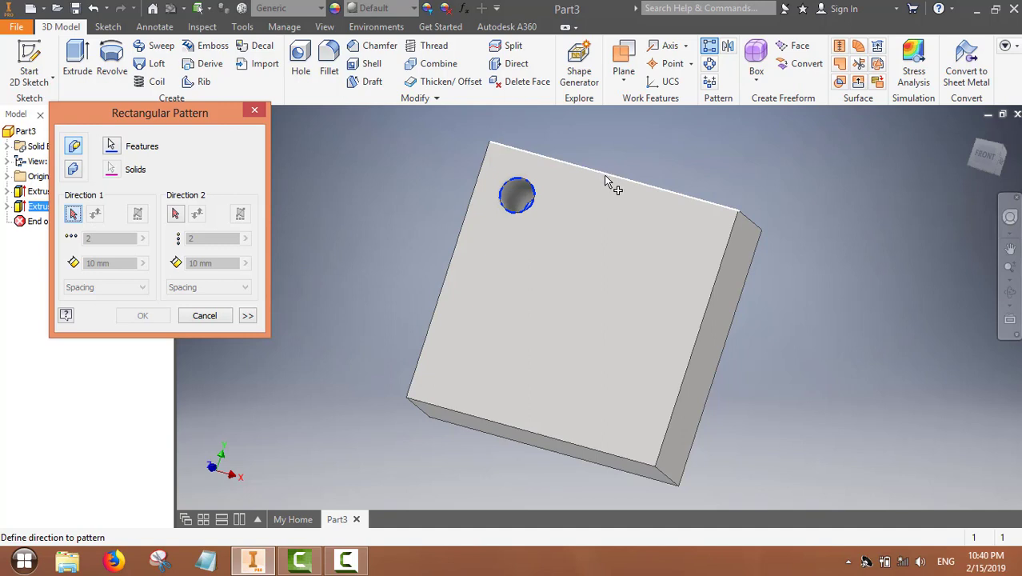
pyautogui.click(607, 181)
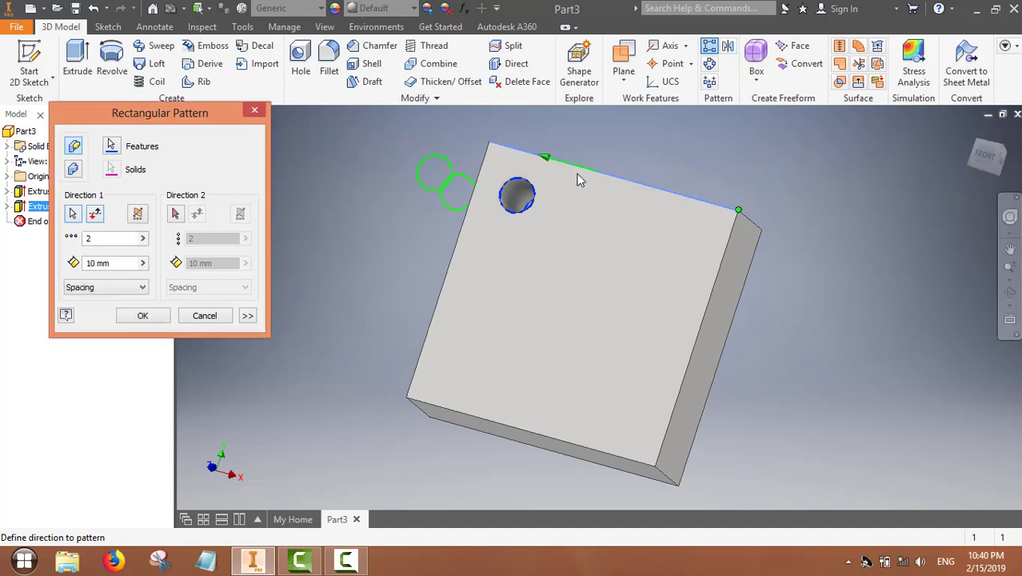
pyautogui.click(96, 214)
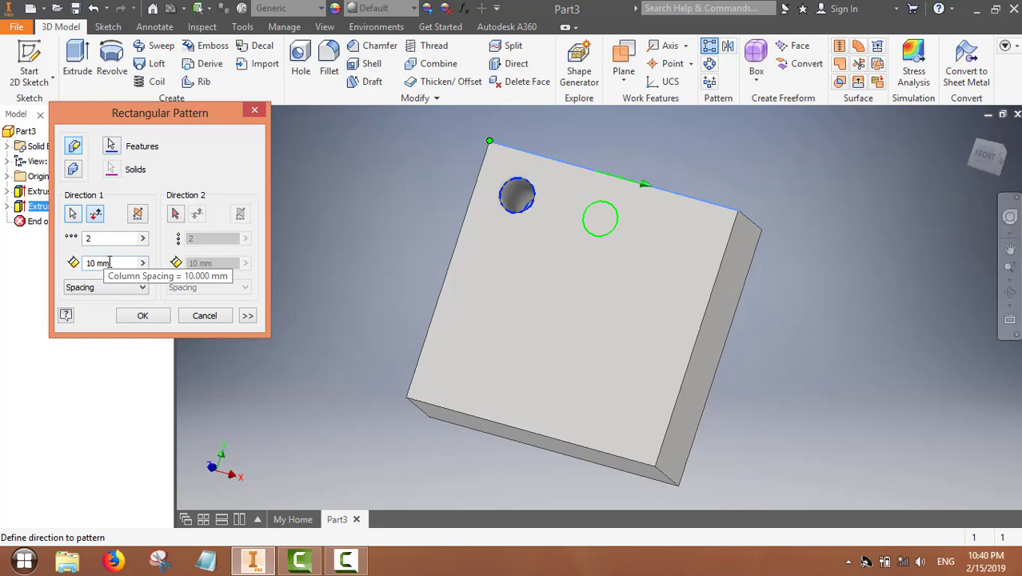
pyautogui.moveTo(93, 239); pyautogui.dragTo(83, 244)
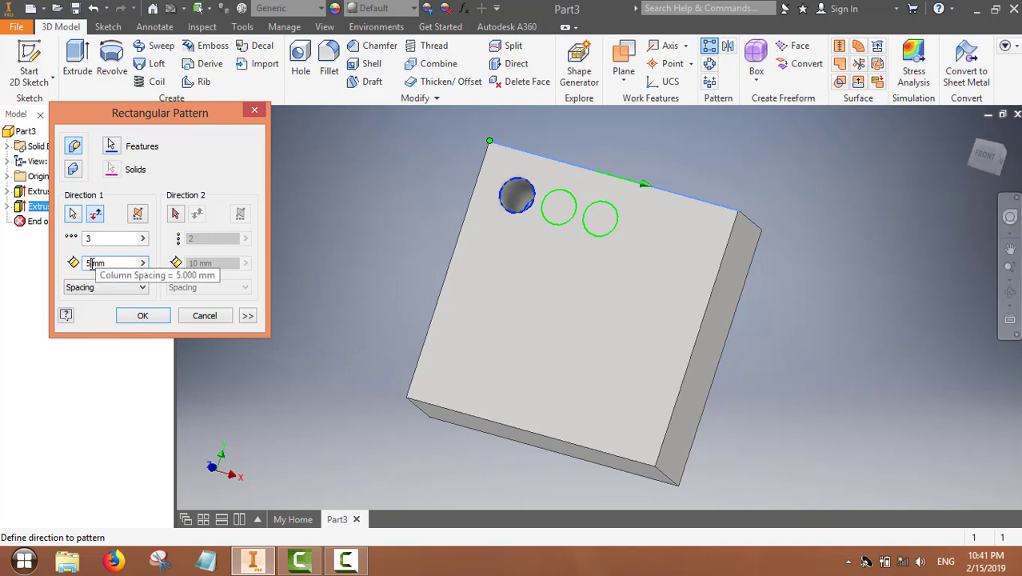
pyautogui.write('1')
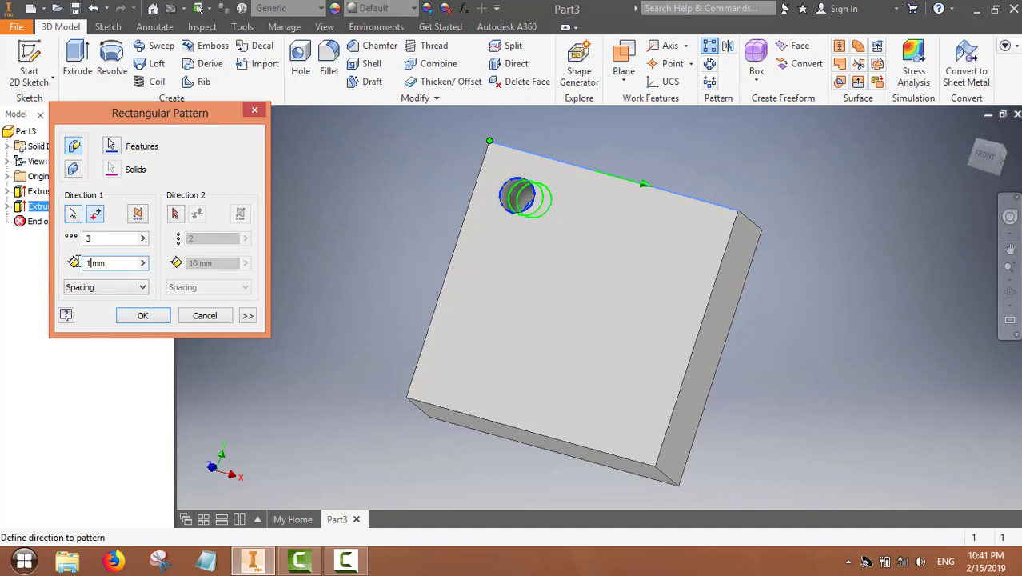
pyautogui.write('0')
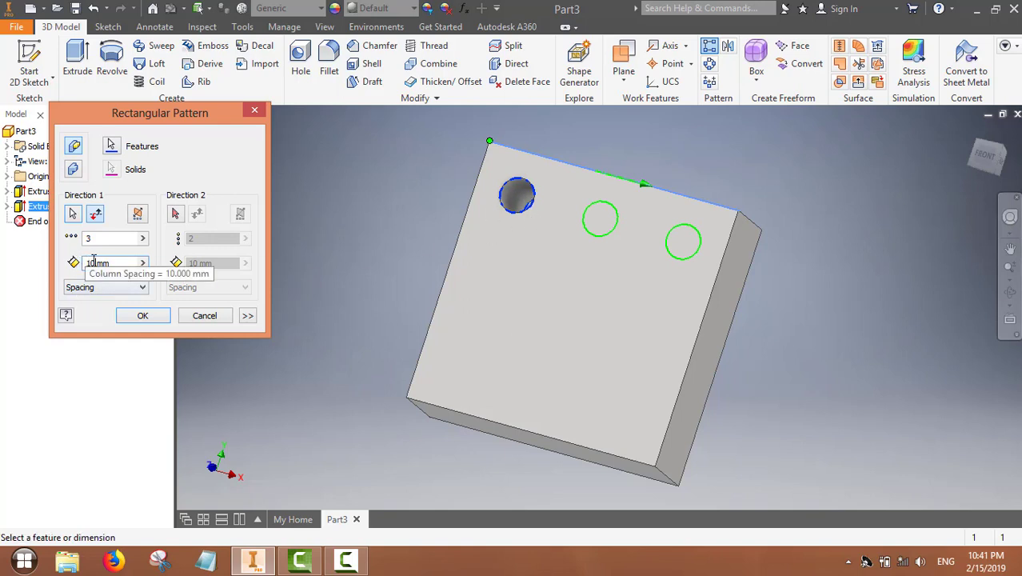
# Add a second pattern direction down the face's left edge with 3 instances spaced 10 mm apart, and create the hole pattern
pyautogui.click(175, 216)
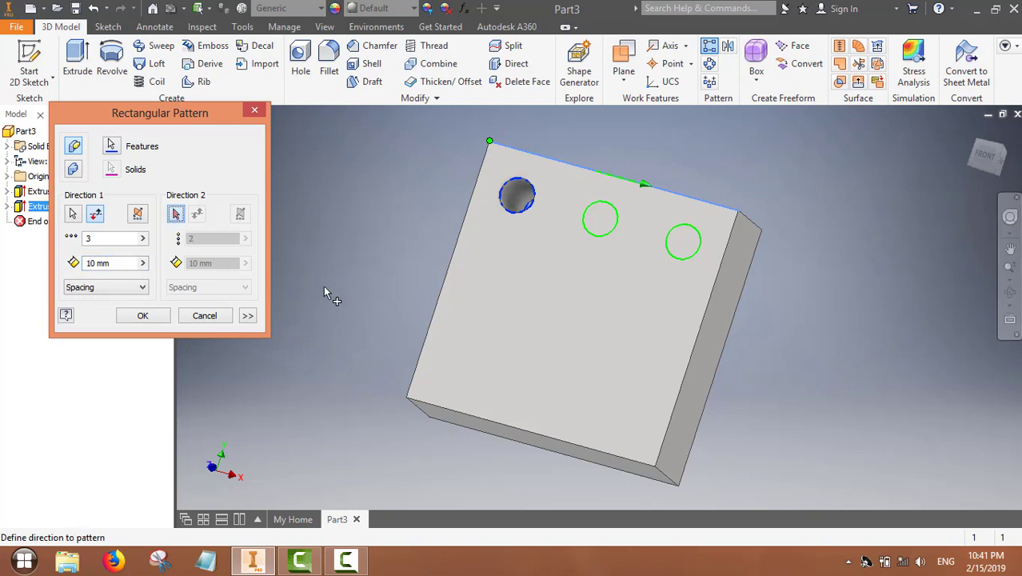
pyautogui.click(442, 293)
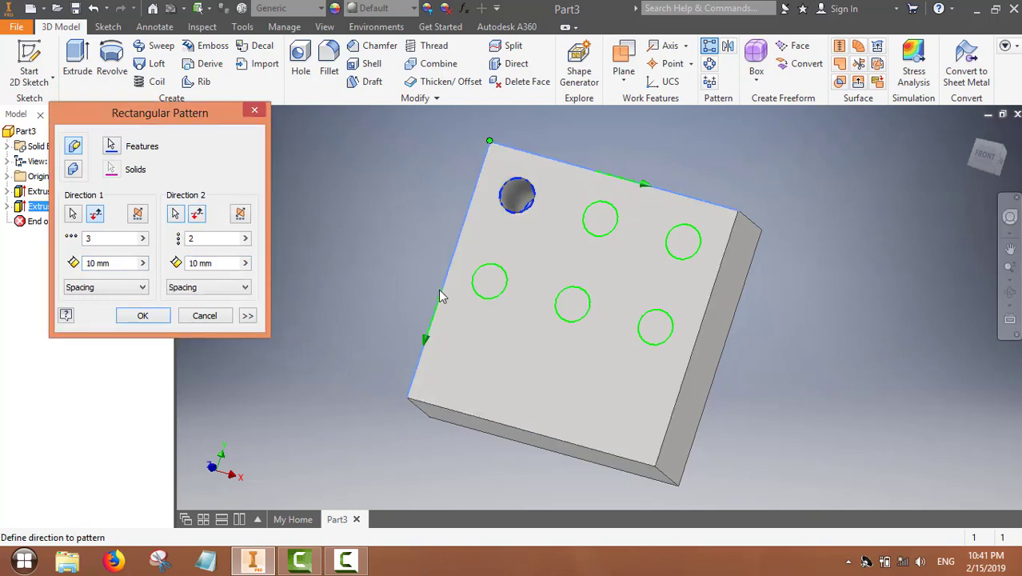
pyautogui.doubleClick(190, 239)
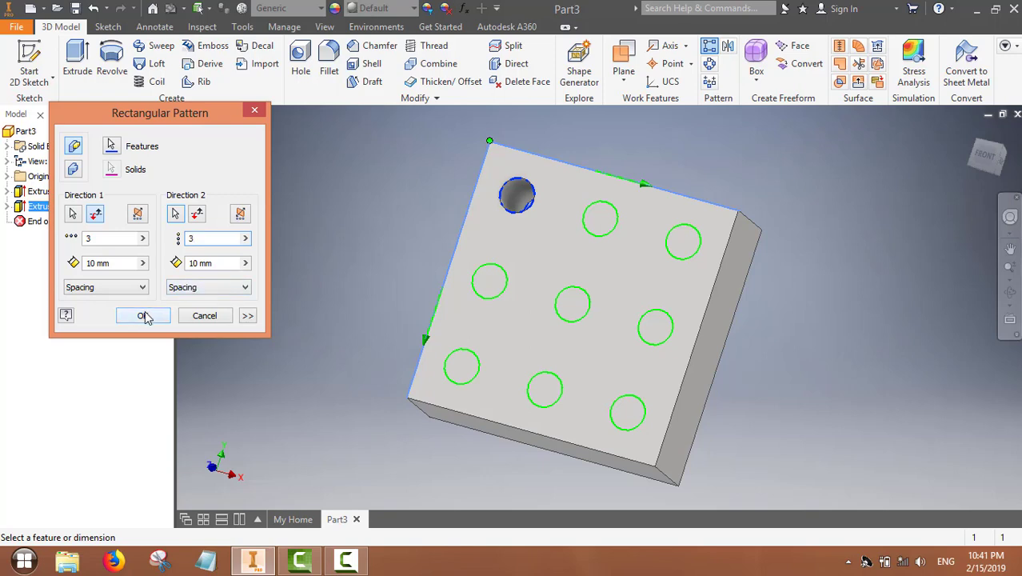
pyautogui.click(242, 289)
pyautogui.click(248, 293)
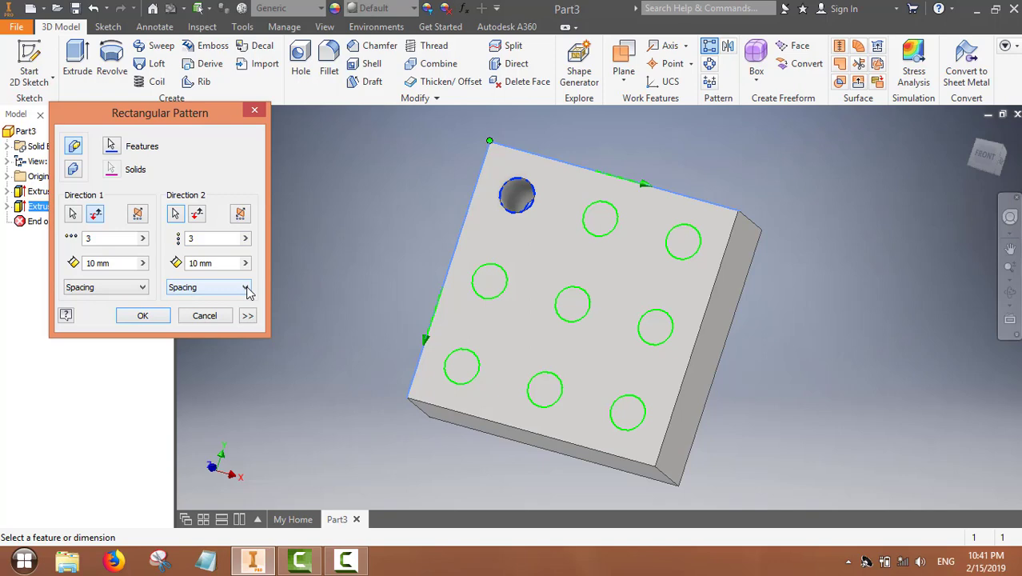
pyautogui.click(143, 317)
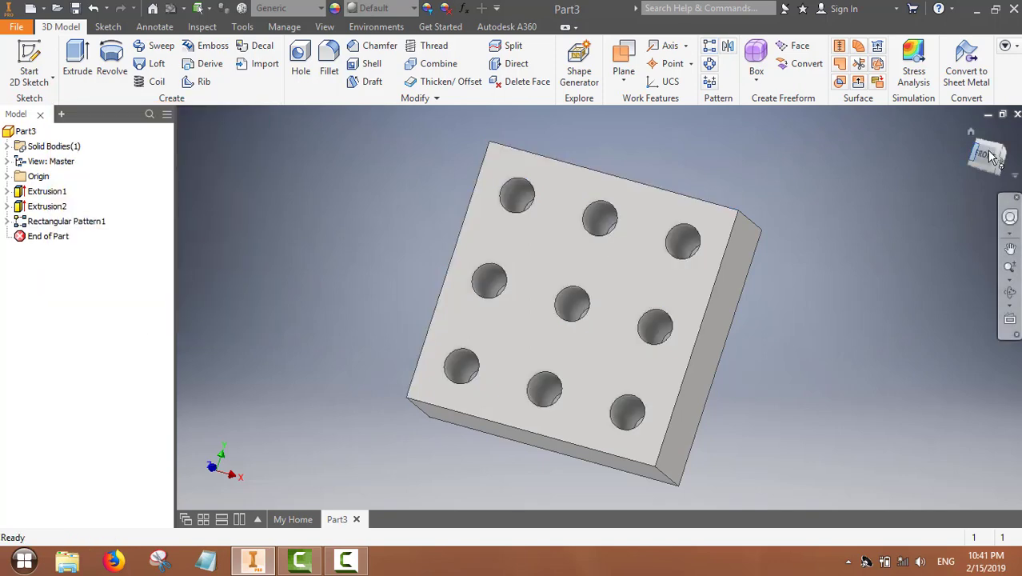
# Save the part as Part9_SquareHolePattern in the Project2 folder and return the model to its home view
pyautogui.moveTo(990, 156)
pyautogui.mouseDown()
pyautogui.moveTo(942, 176)
pyautogui.moveTo(996, 159)
pyautogui.mouseUp()
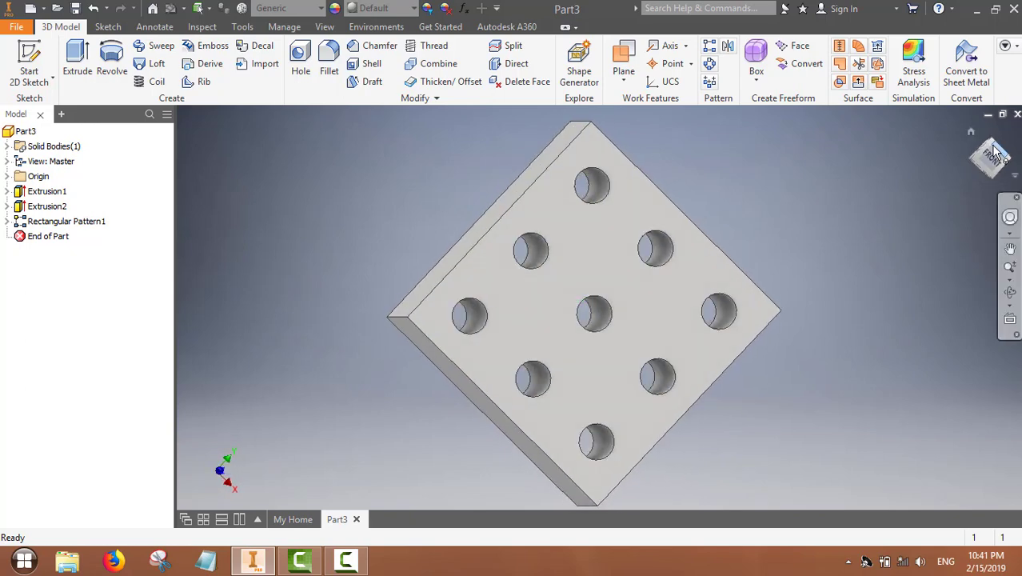
pyautogui.click(15, 28)
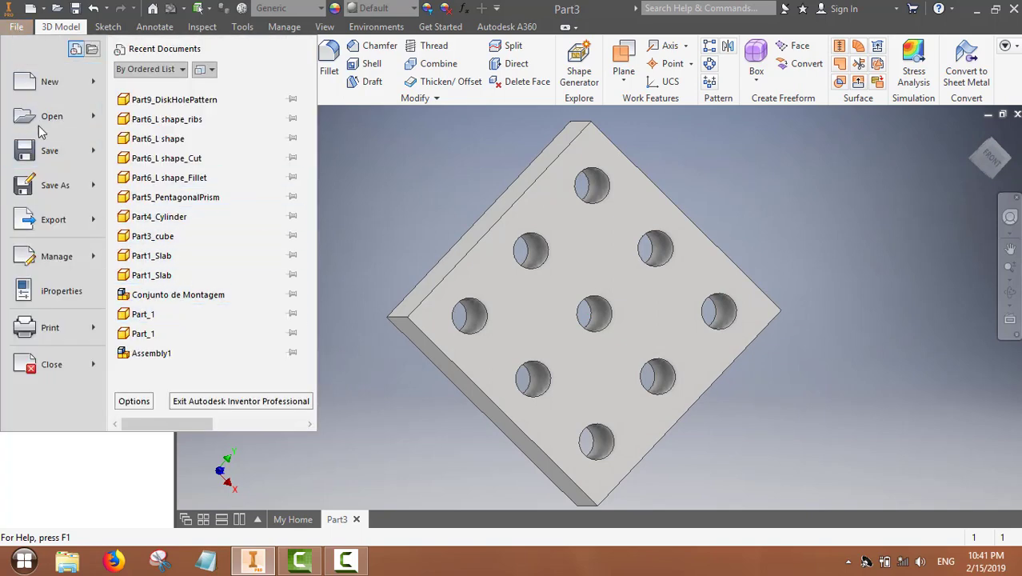
pyautogui.click(54, 185)
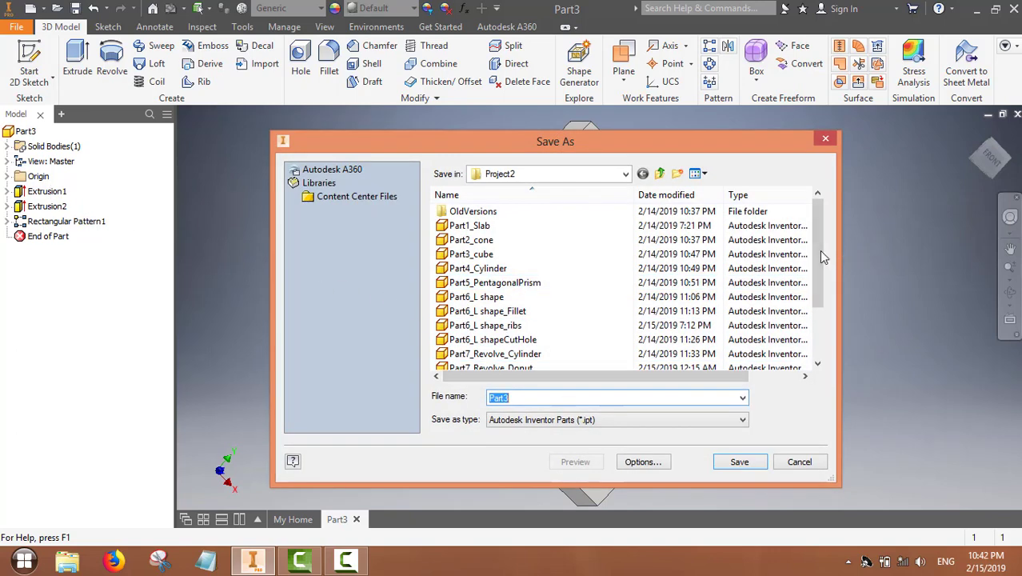
pyautogui.scroll(-2, 798, 274)
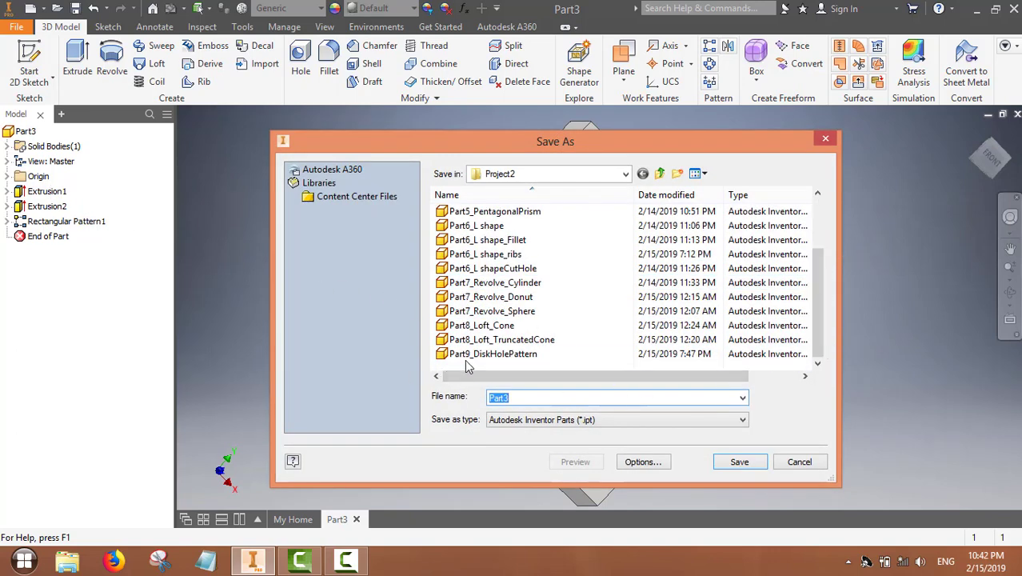
pyautogui.click(460, 359)
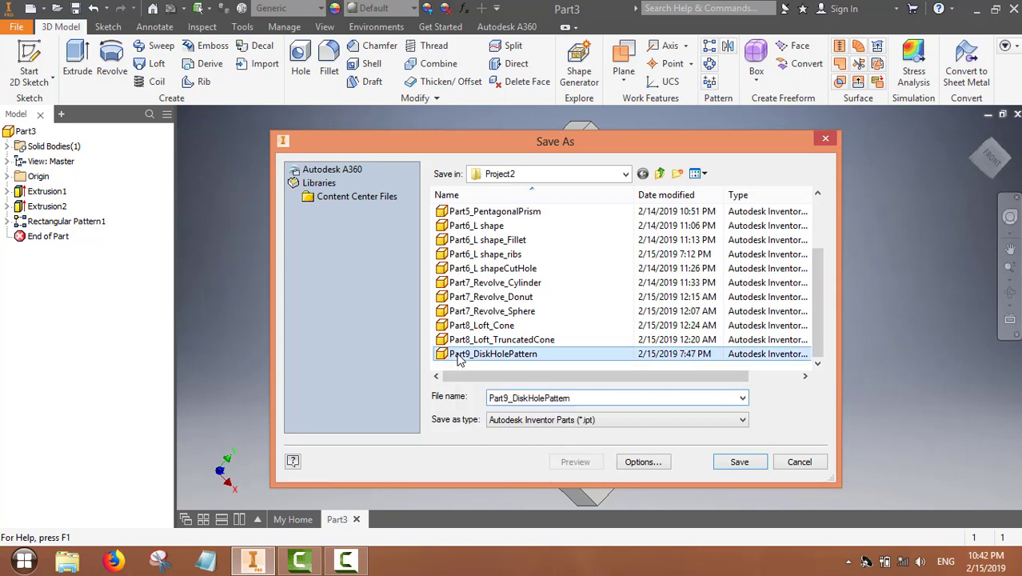
pyautogui.doubleClick(514, 398)
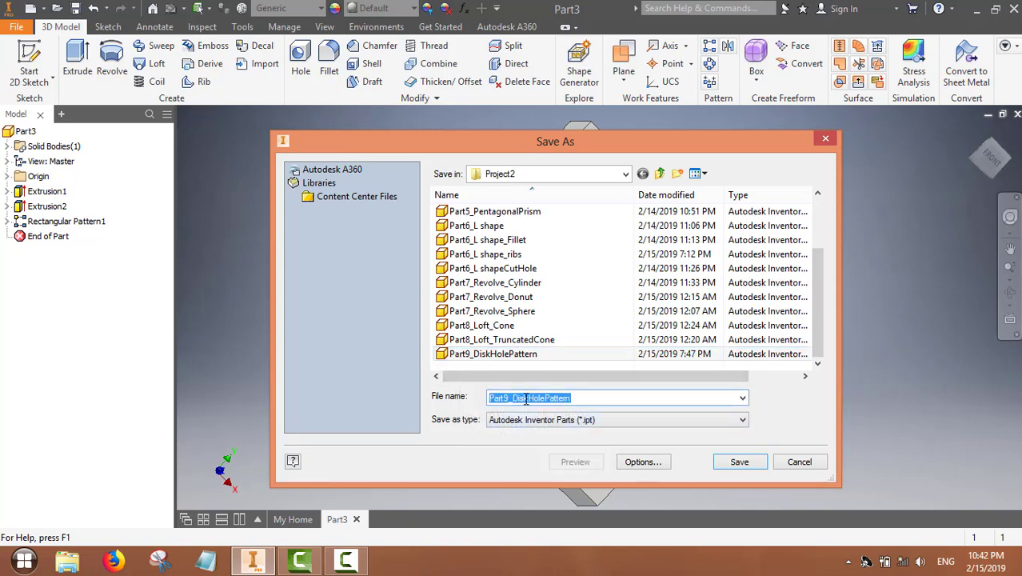
pyautogui.click(526, 397)
pyautogui.press('BackSpace')
pyautogui.press('BackSpace')
pyautogui.press('BackSpace')
pyautogui.press('BackSpace')
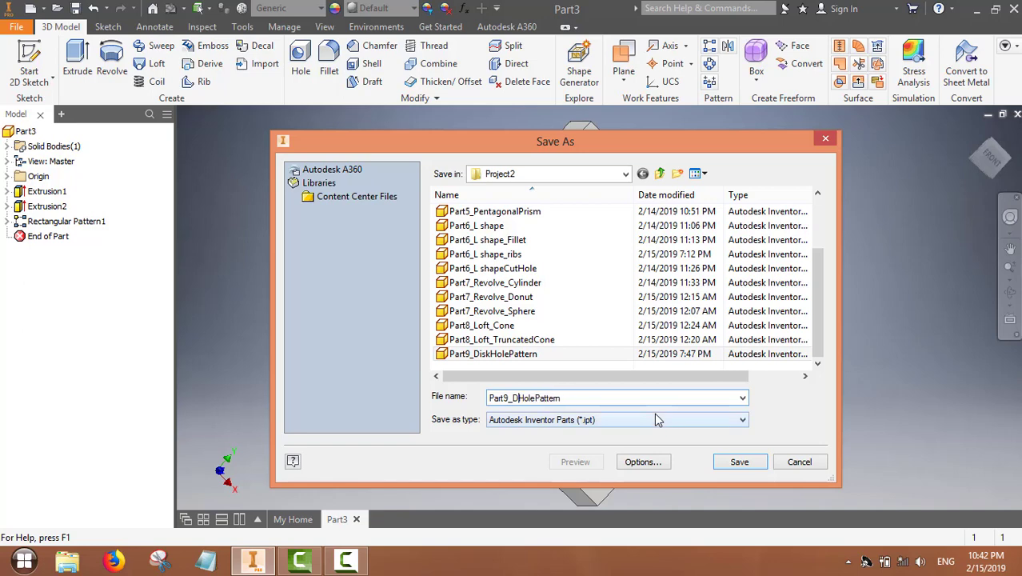
pyautogui.write('Square')
pyautogui.press('Return')
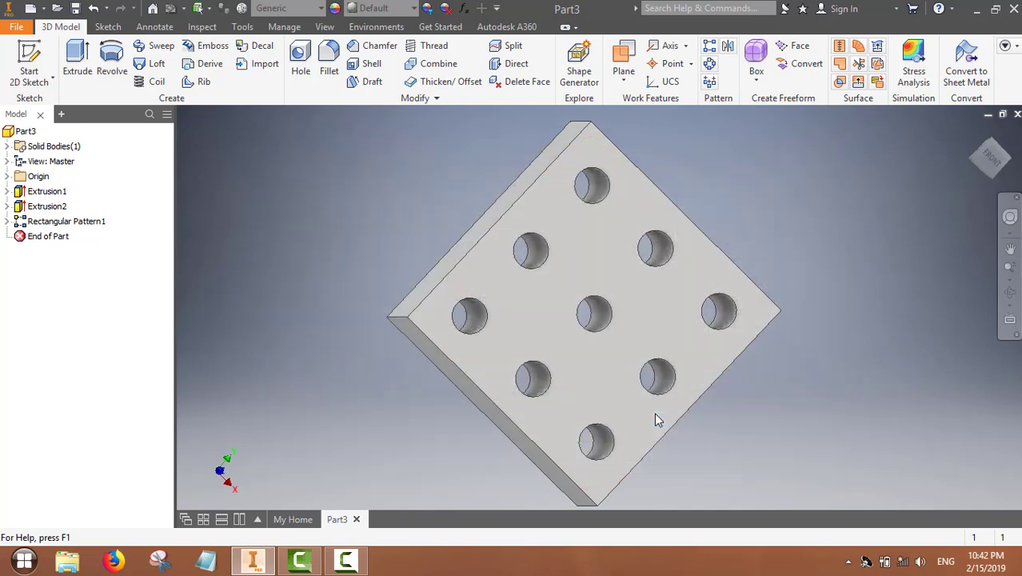
pyautogui.press('F6')
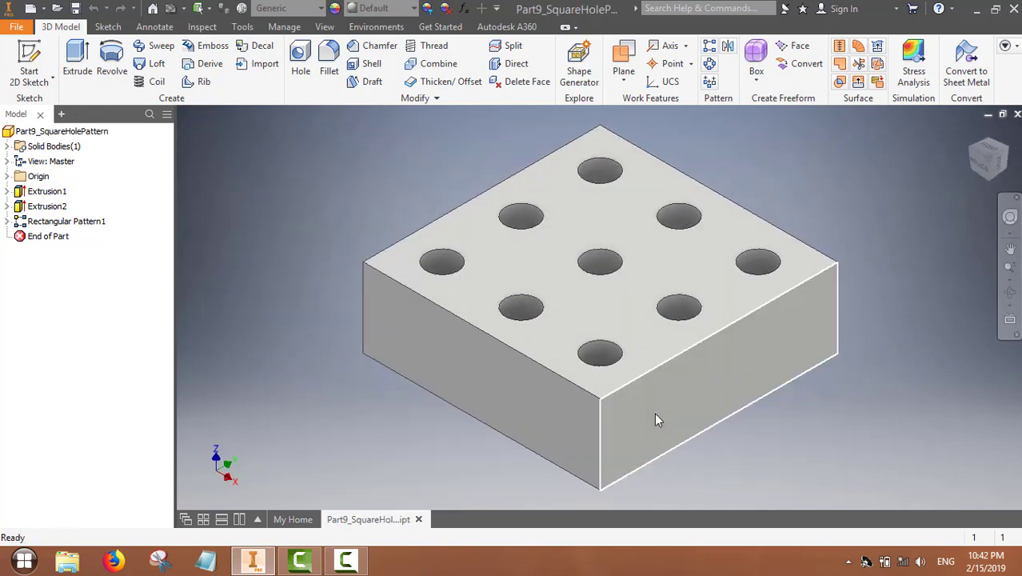
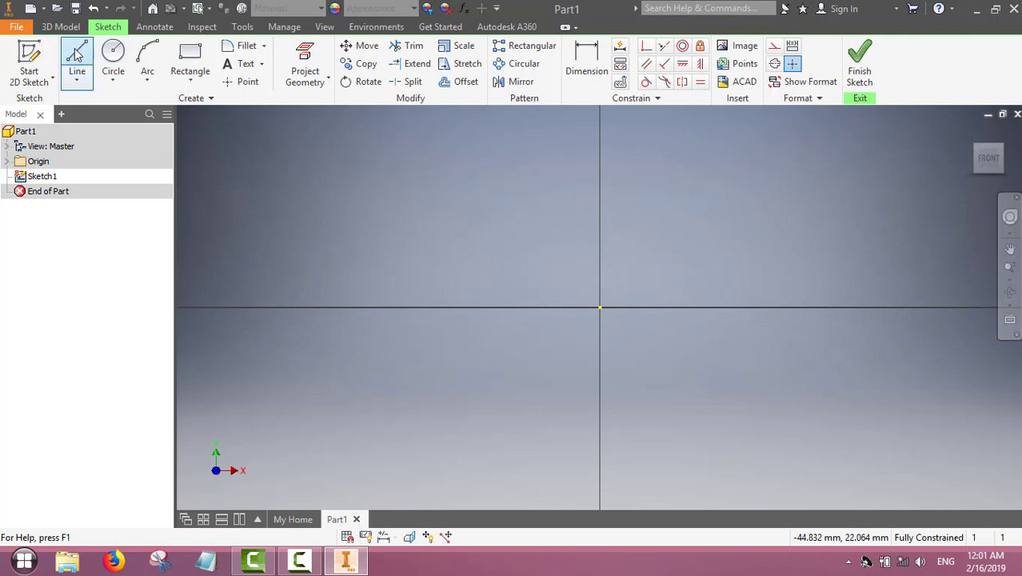
# Sketch a horizontal line about 26.4 mm long above the origin, crossing the vertical axis
pyautogui.click(77, 55)
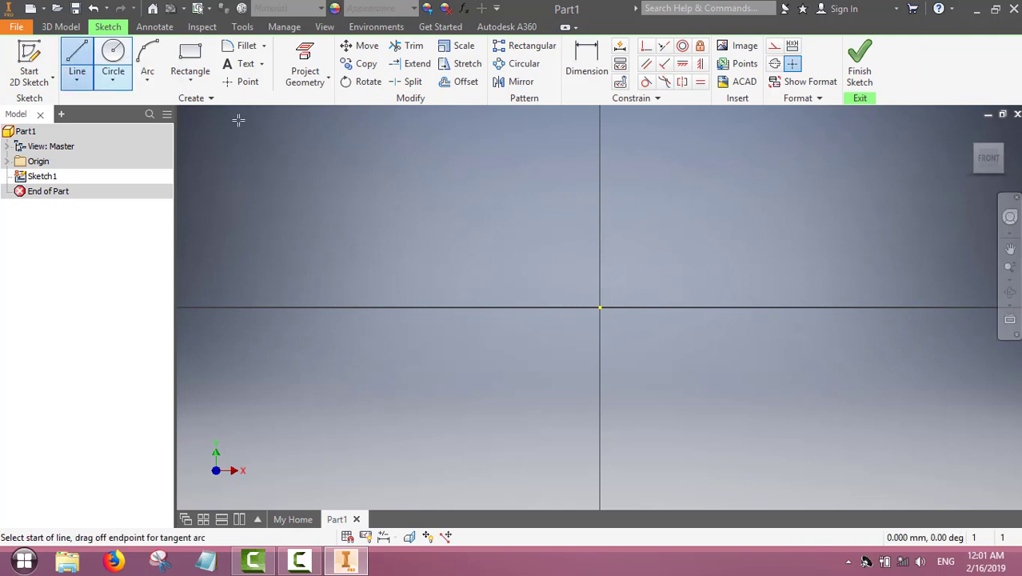
pyautogui.click(451, 250)
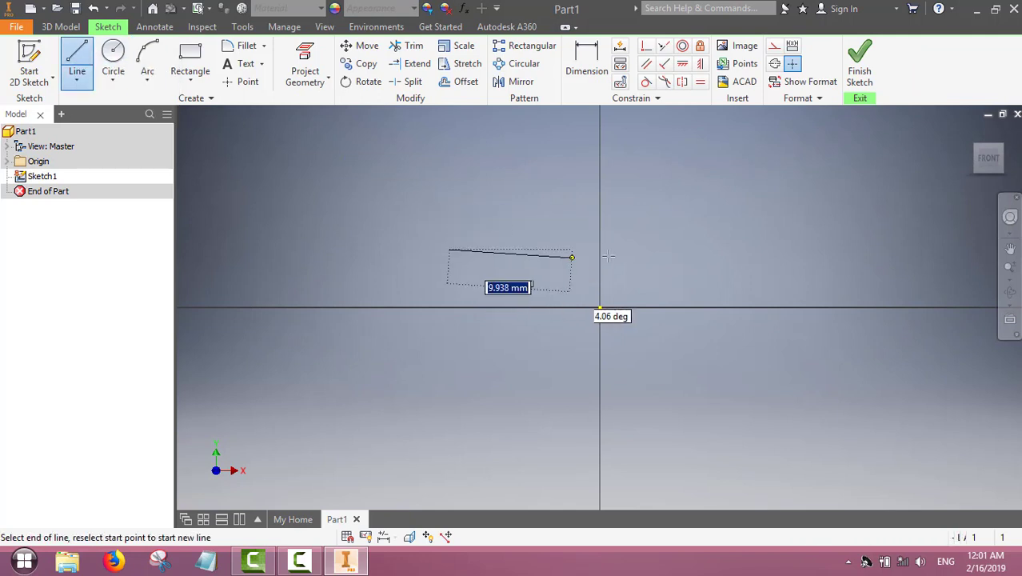
pyautogui.click(759, 248)
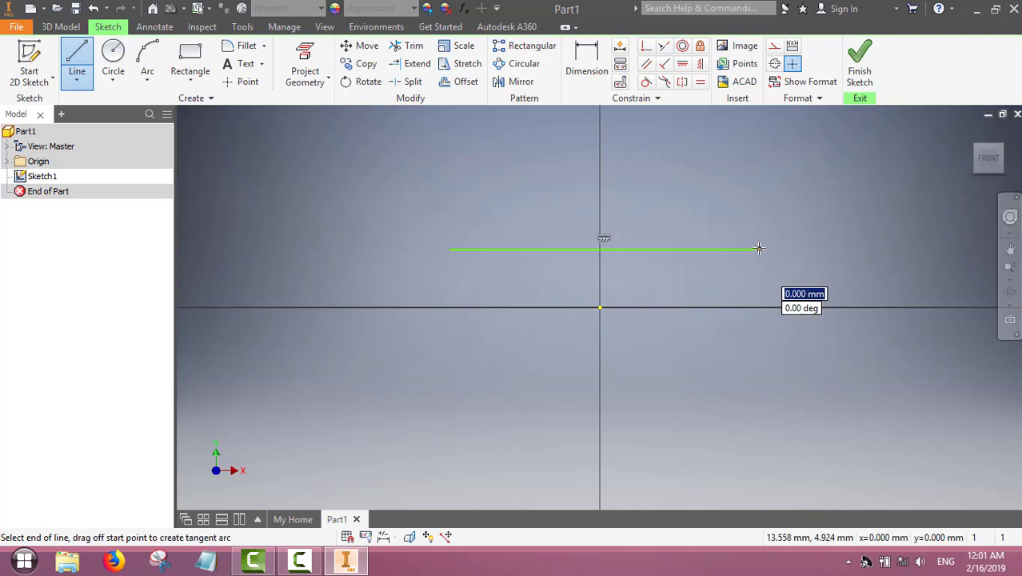
# Dimension the horizontal line's length at 25 mm and finish the sketch
pyautogui.click(586, 62)
pyautogui.click(608, 249)
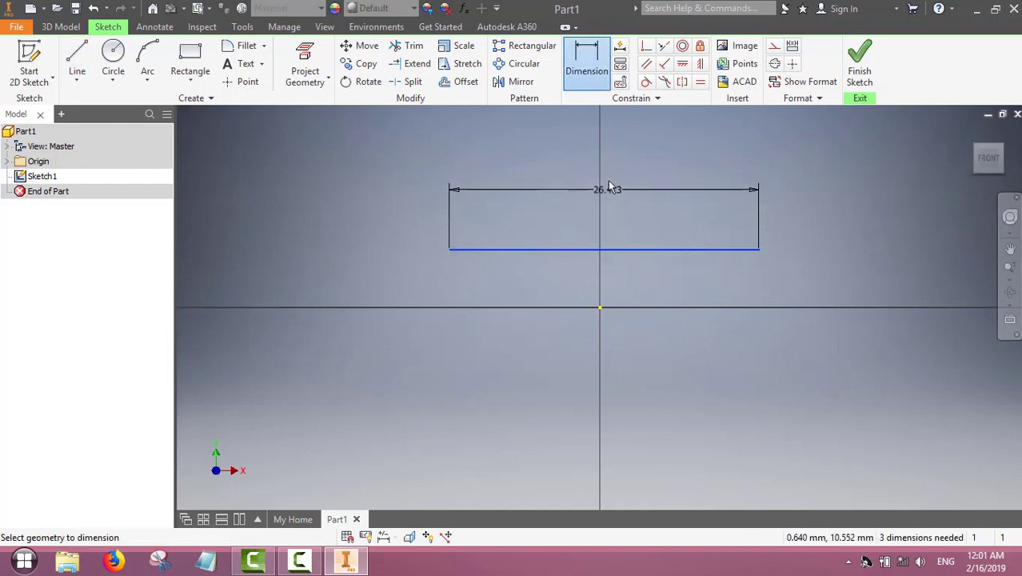
pyautogui.click(606, 185)
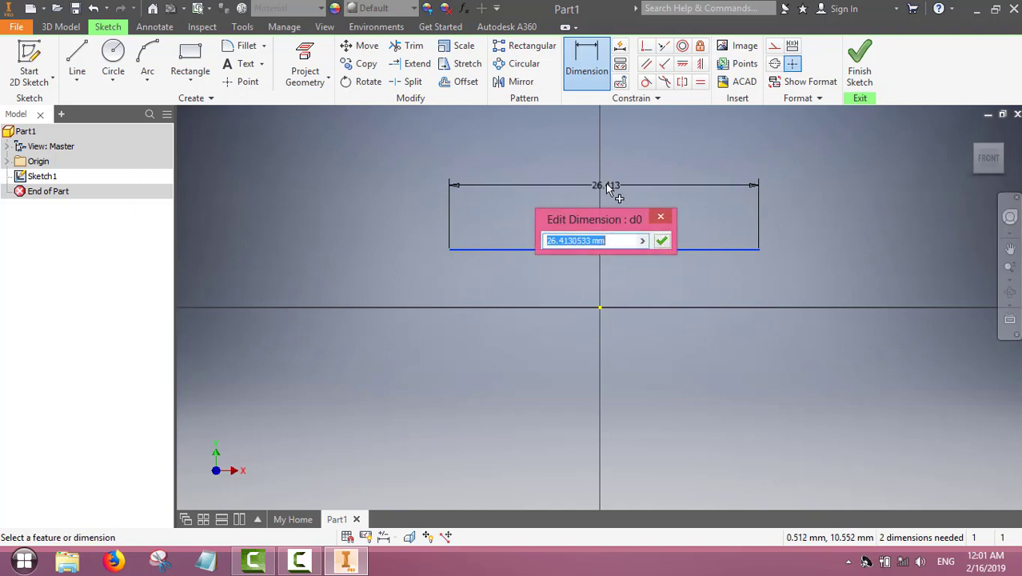
pyautogui.write('25')
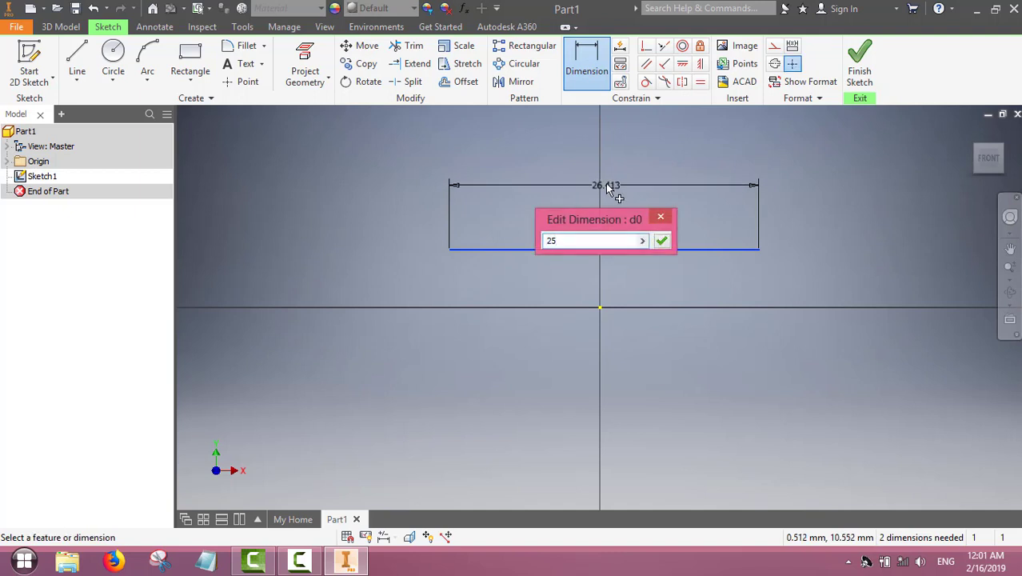
pyautogui.press('Return')
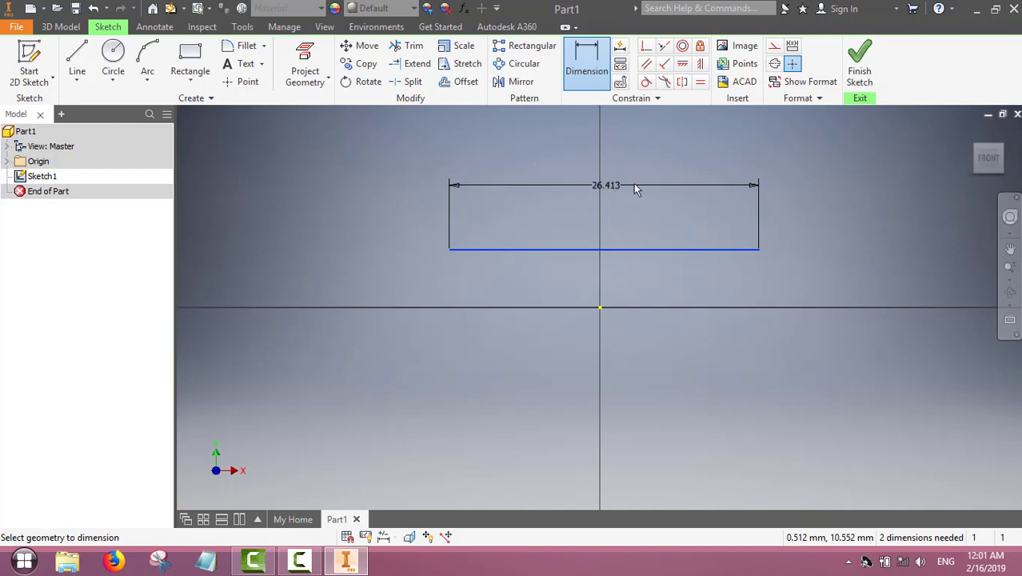
pyautogui.click(860, 64)
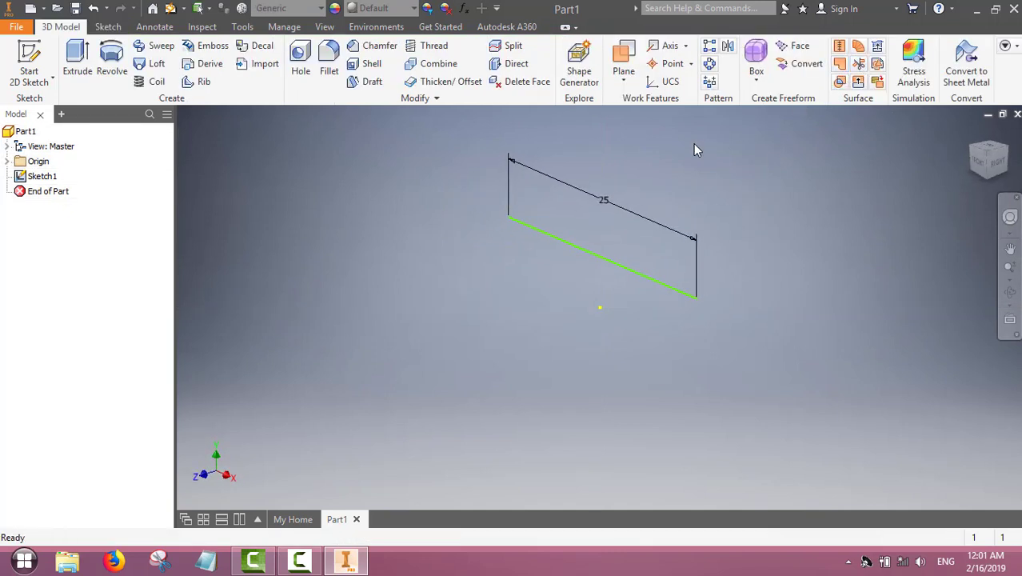
# Create a work plane normal to the 25 mm line at its right endpoint
pyautogui.click(624, 80)
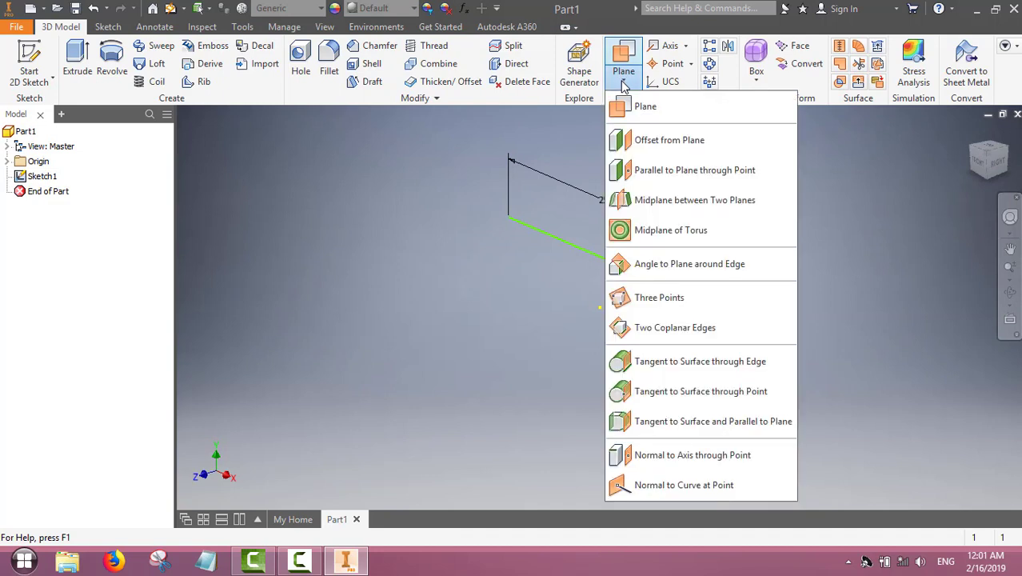
pyautogui.click(672, 487)
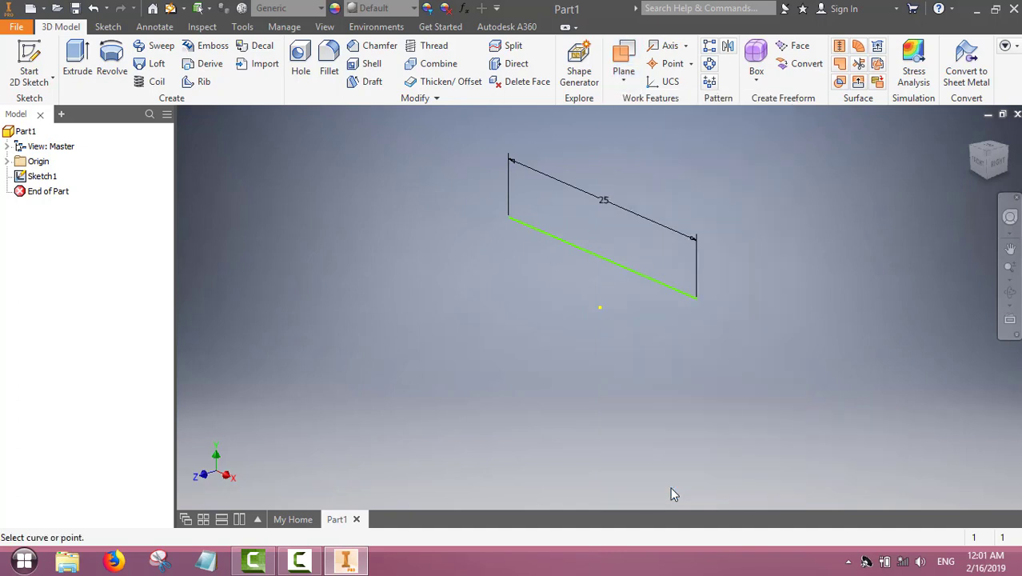
pyautogui.click(696, 299)
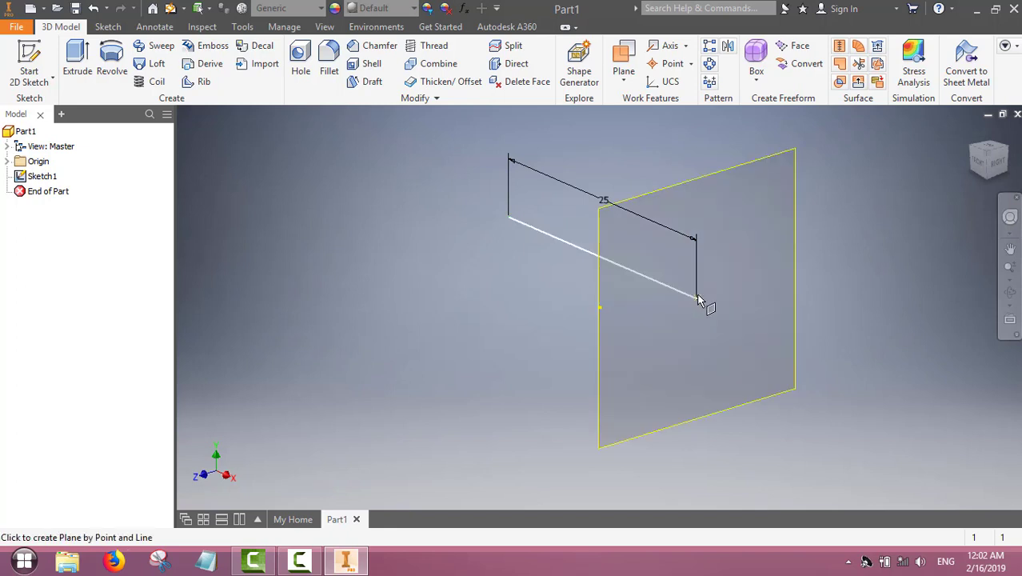
pyautogui.click(699, 300)
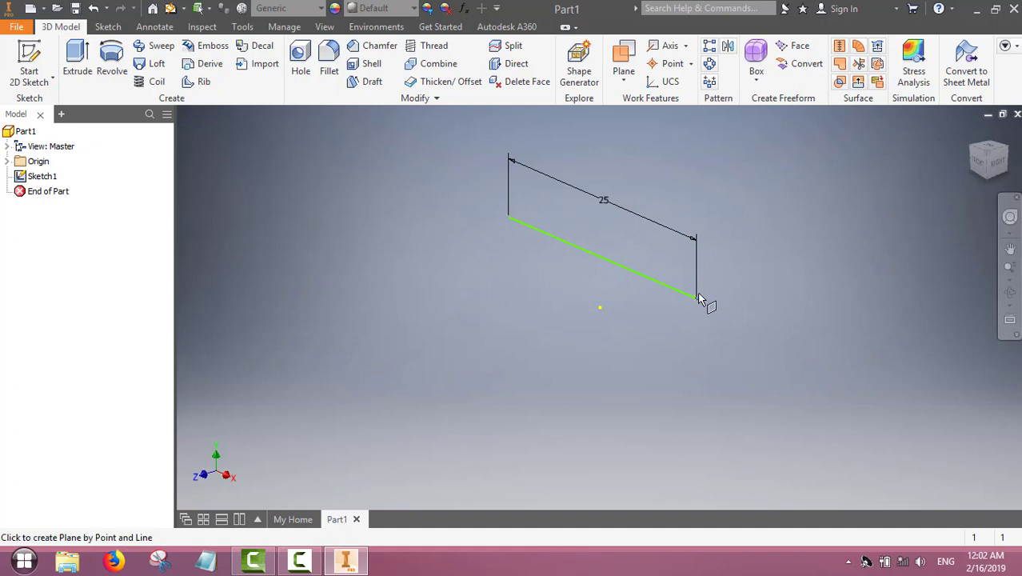
pyautogui.click(697, 303)
pyautogui.click(697, 302)
pyautogui.click(697, 301)
pyautogui.click(694, 304)
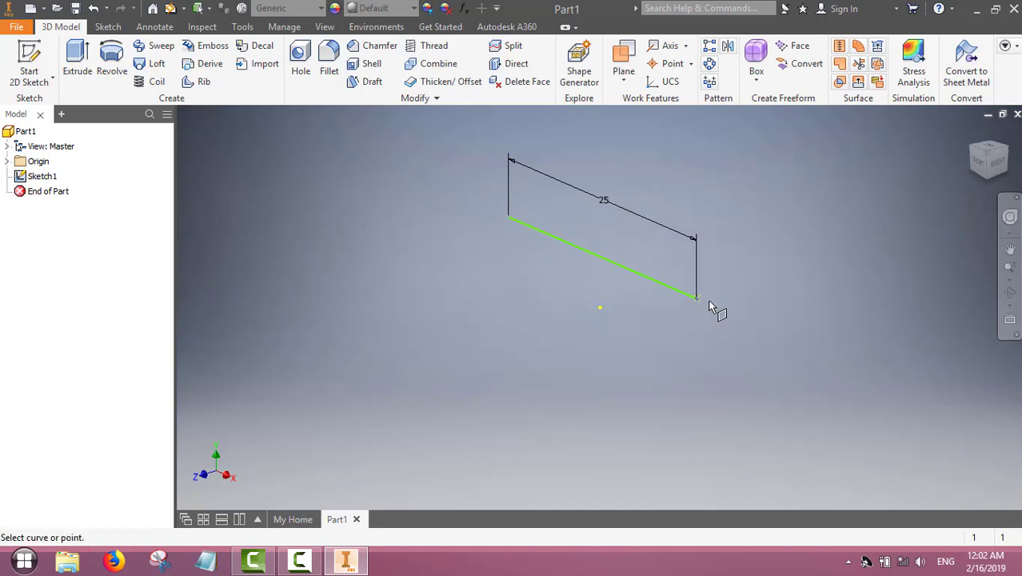
pyautogui.click(696, 302)
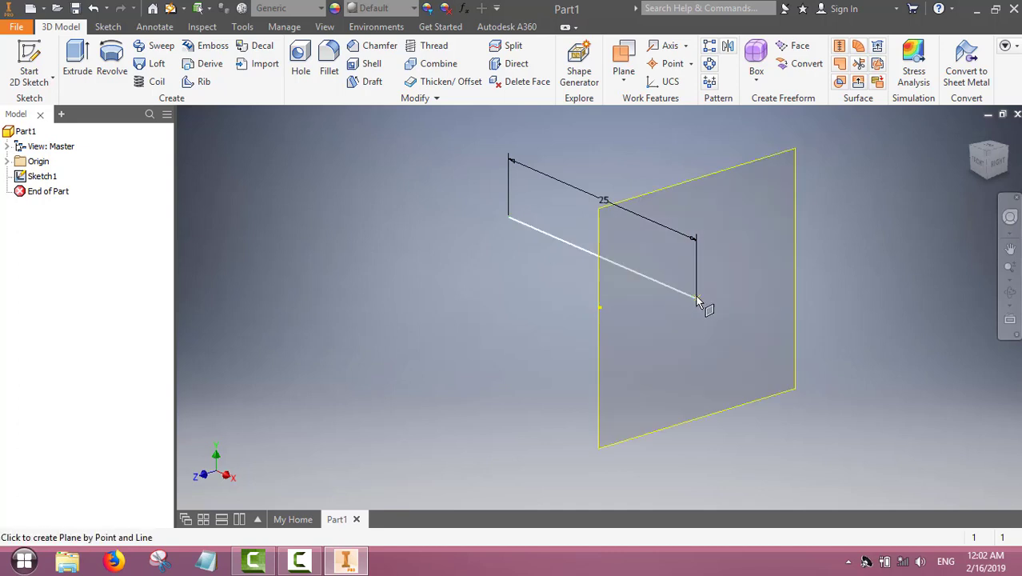
pyautogui.click(698, 301)
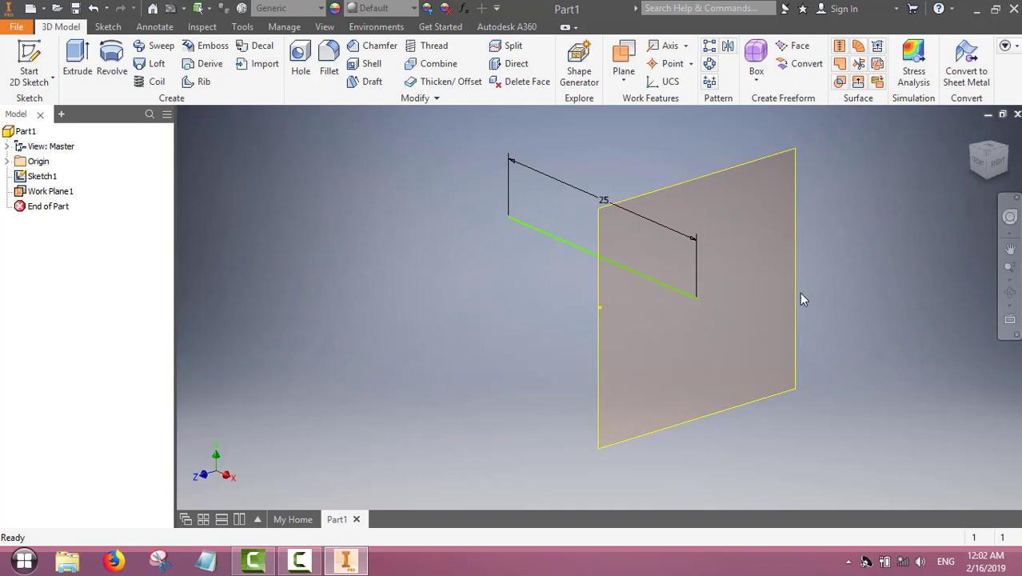
# Start a new 2D sketch on the work plane at the line's end, viewed square on
pyautogui.click(992, 156)
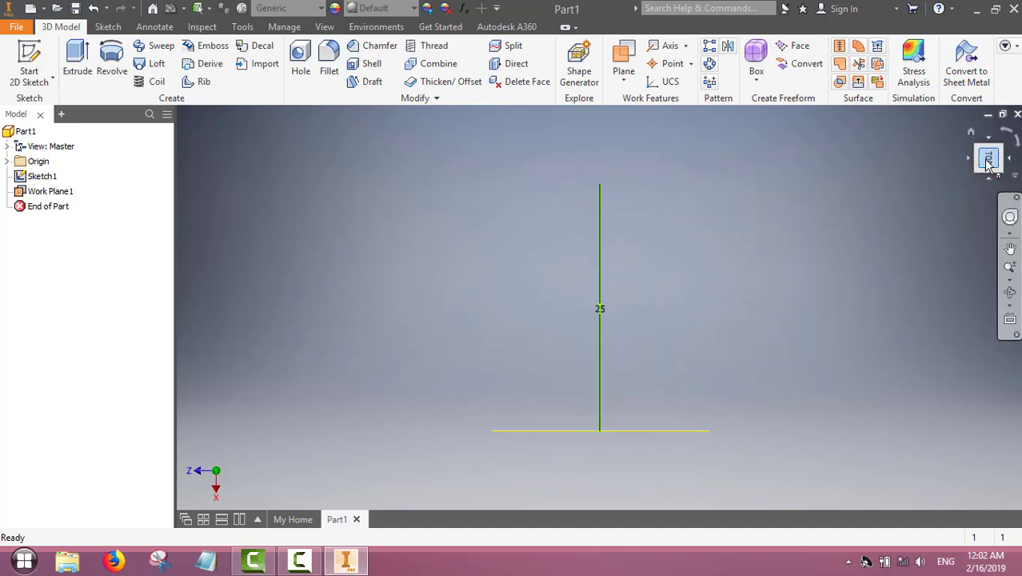
pyautogui.moveTo(1001, 154)
pyautogui.mouseDown()
pyautogui.moveTo(982, 164)
pyautogui.moveTo(937, 149)
pyautogui.mouseUp()
pyautogui.moveTo(644, 280); pyautogui.dragTo(636, 285)
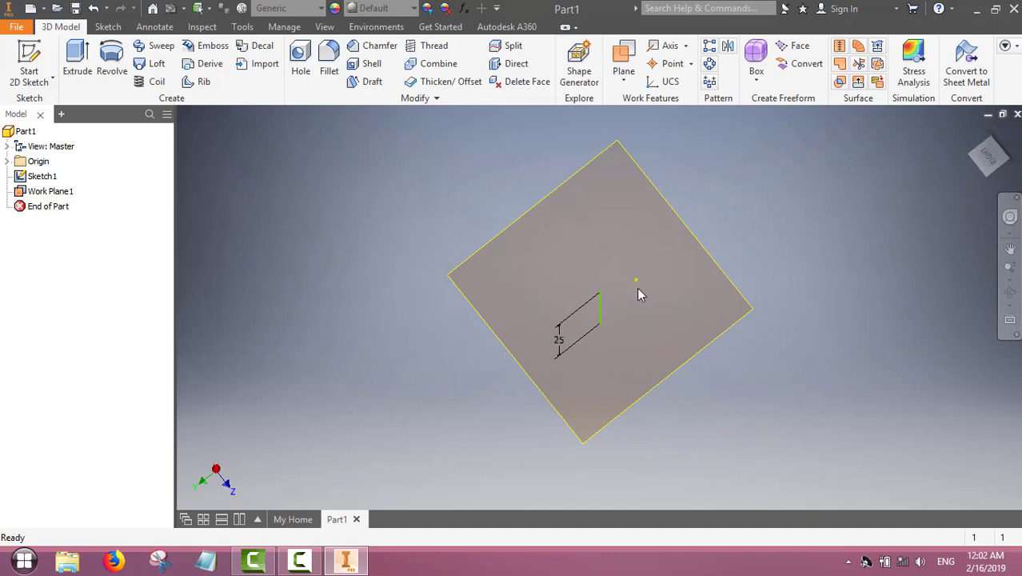
pyautogui.click(991, 159)
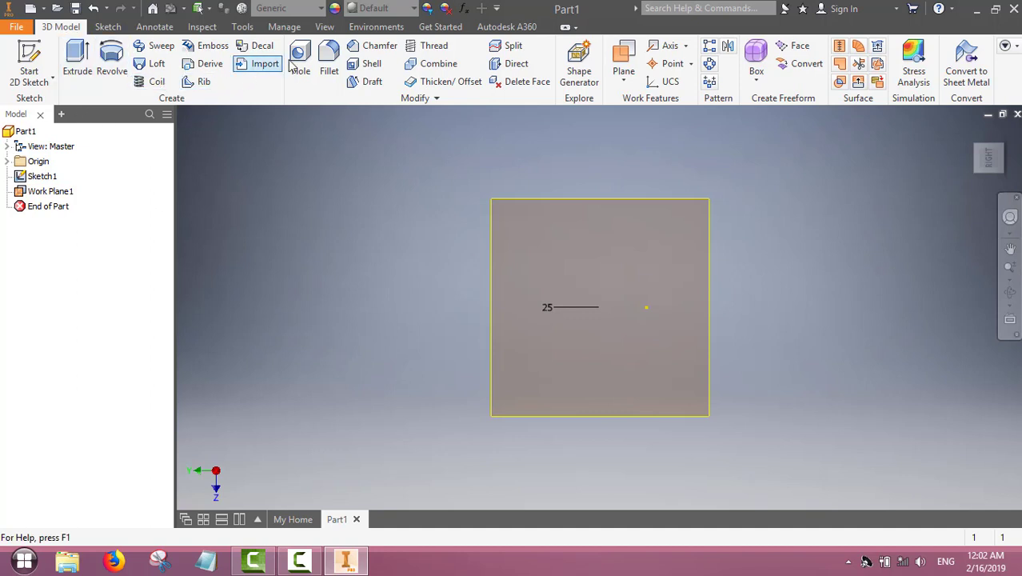
pyautogui.click(31, 65)
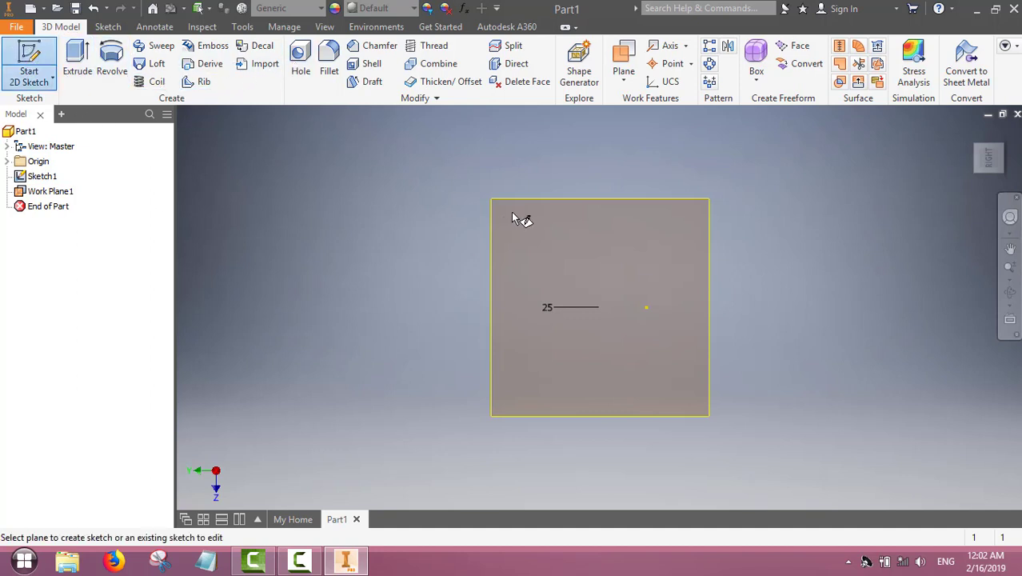
pyautogui.click(497, 349)
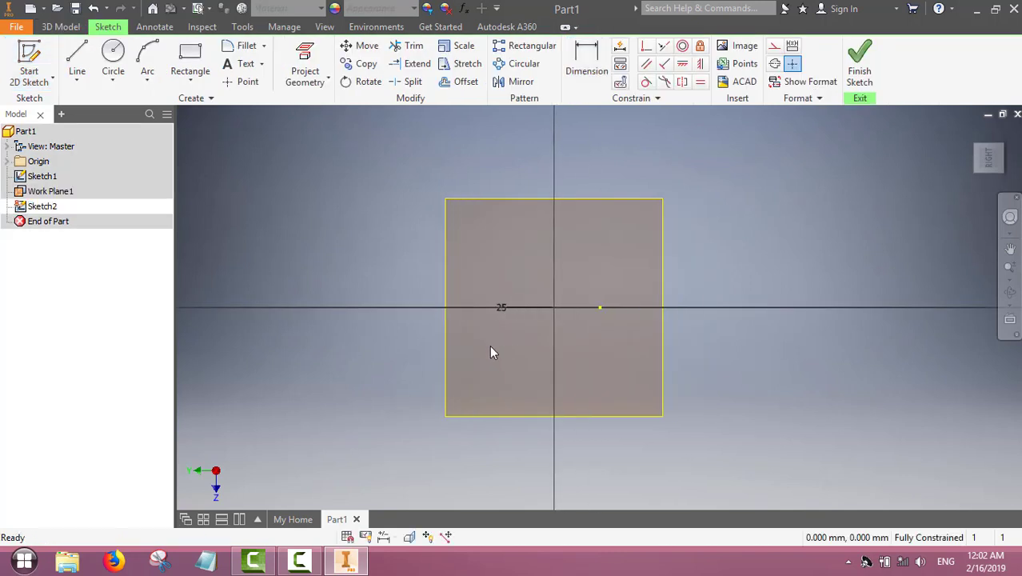
# Sketch a two-point center rectangle about 4.6 by 3.3 mm centred on the line's endpoint, and finish the sketch
pyautogui.click(191, 84)
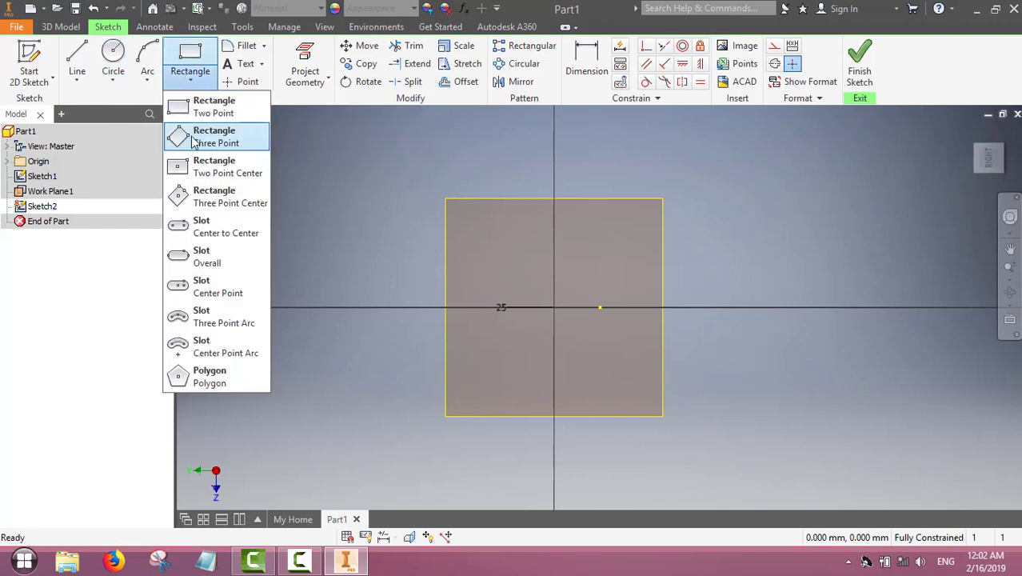
pyautogui.click(180, 172)
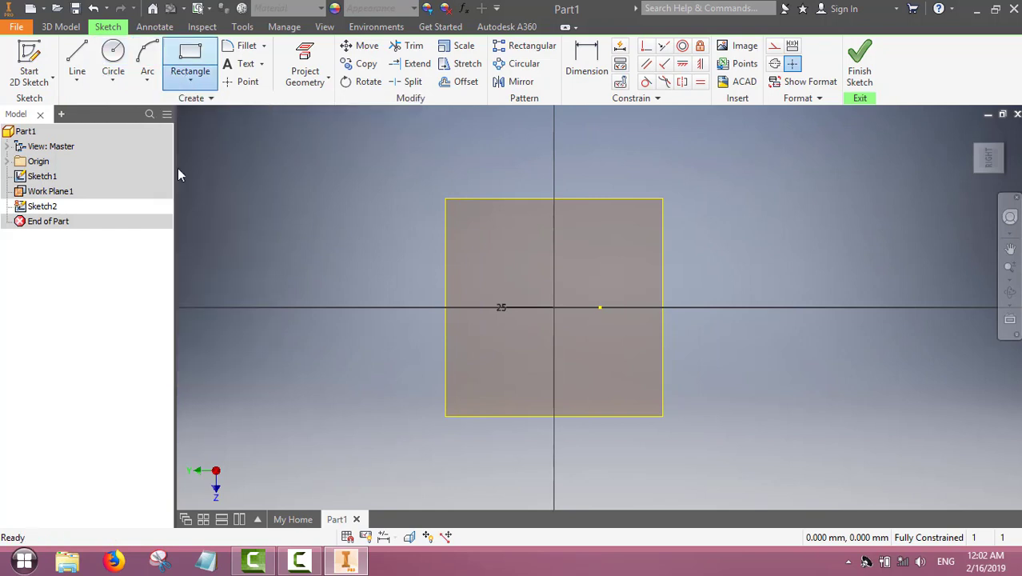
pyautogui.click(553, 307)
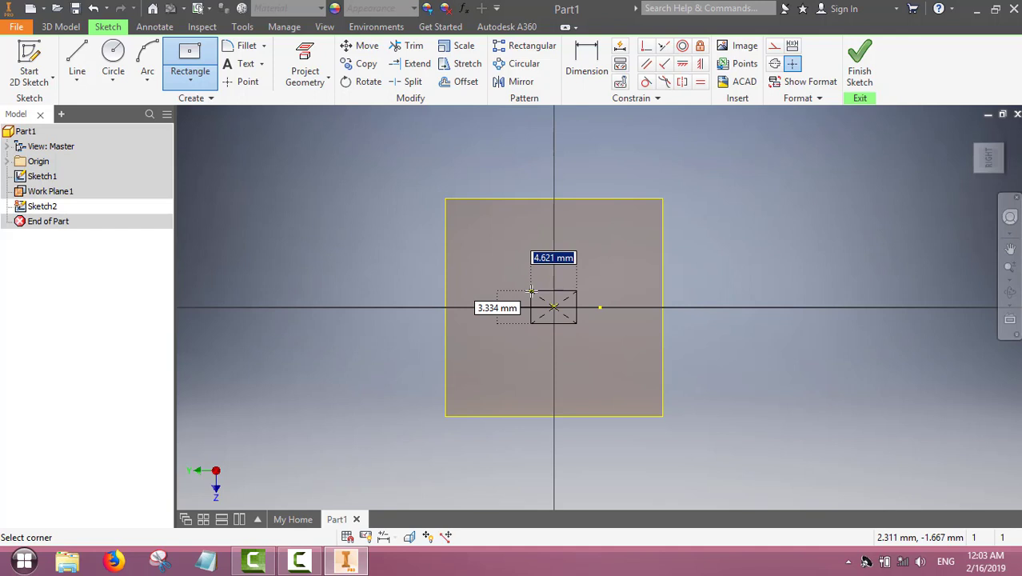
pyautogui.click(531, 291)
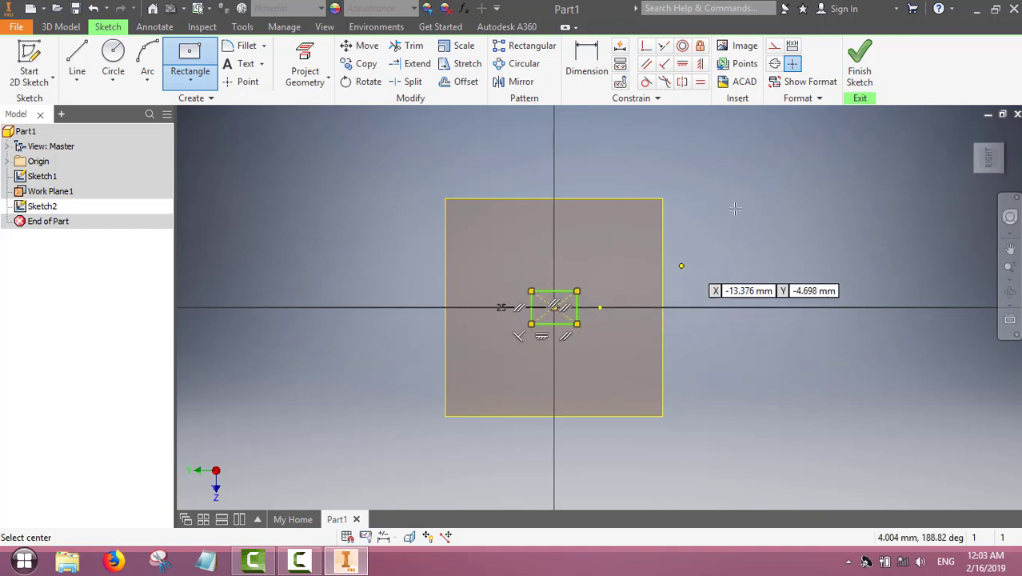
pyautogui.click(860, 60)
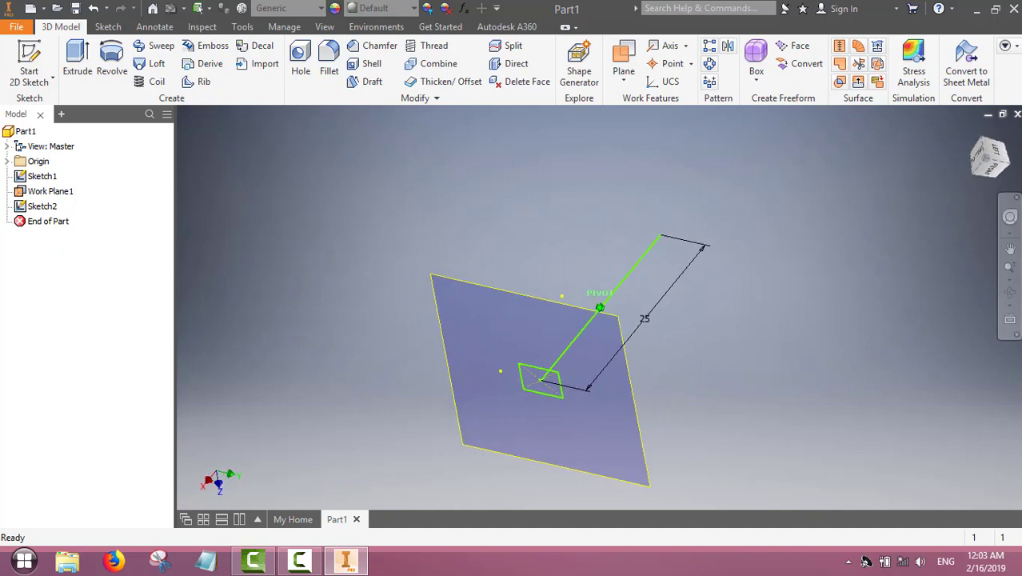
# Sweep the rectangle along the 25 mm line as a solid, with path orientation and zero taper and twist
pyautogui.click(1010, 249)
pyautogui.moveTo(607, 424)
pyautogui.mouseDown()
pyautogui.moveTo(591, 399)
pyautogui.moveTo(589, 356)
pyautogui.mouseUp()
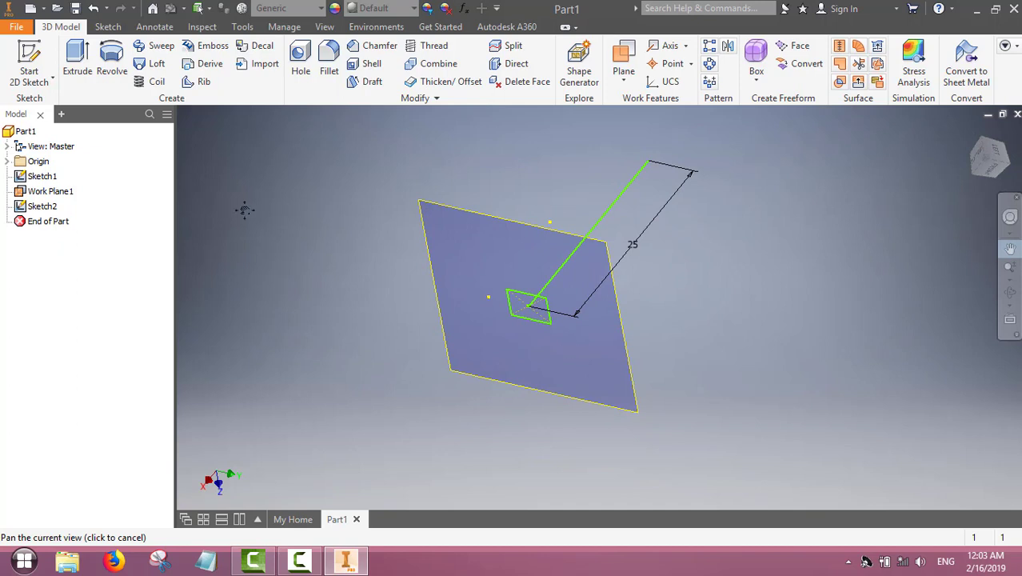
pyautogui.click(142, 48)
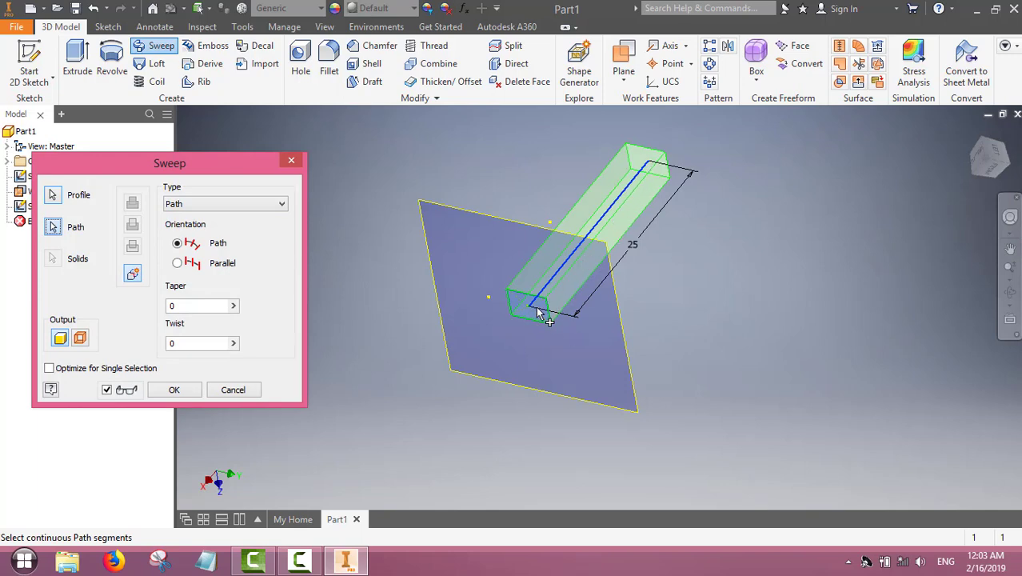
pyautogui.click(79, 339)
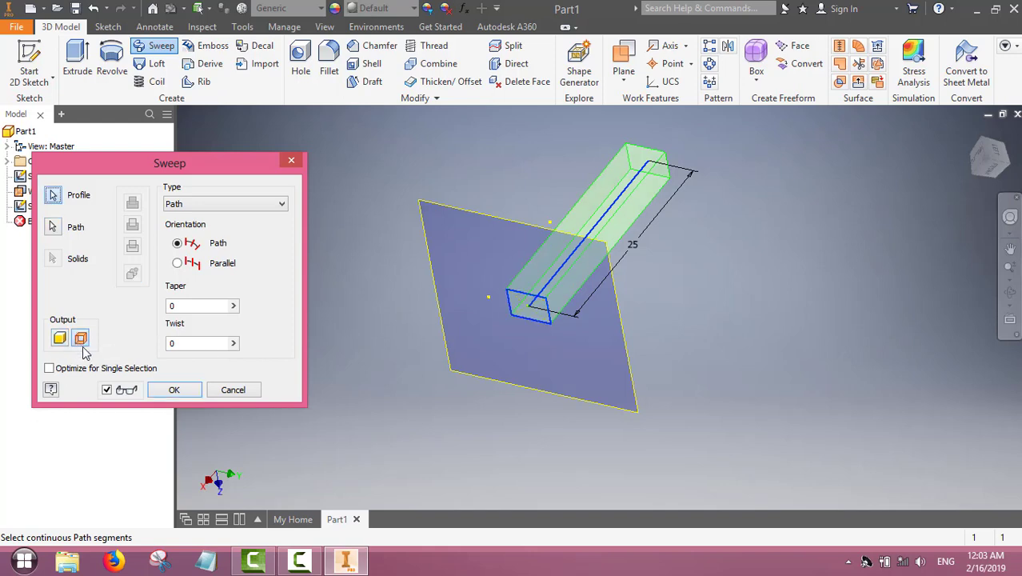
pyautogui.click(60, 339)
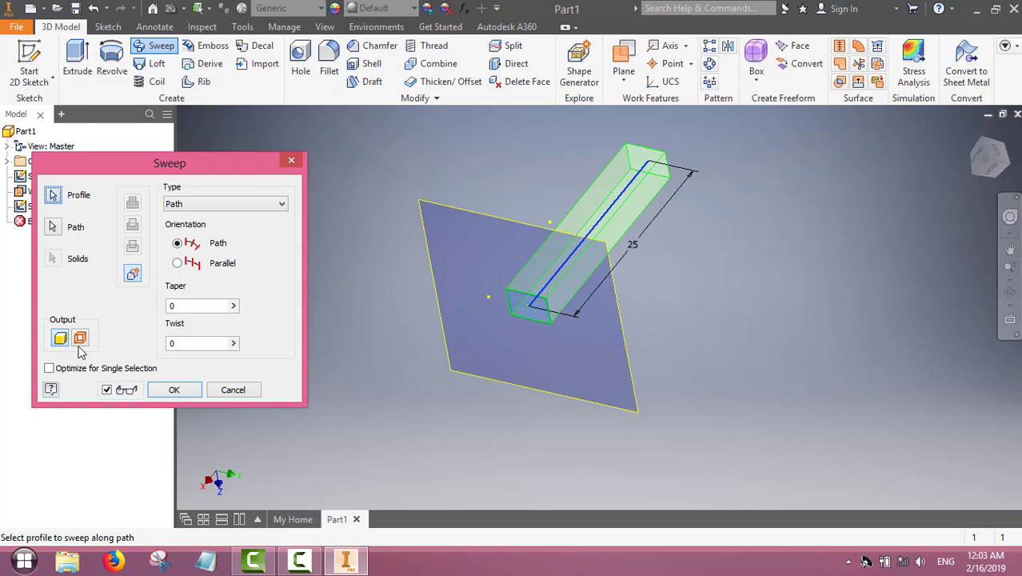
pyautogui.click(182, 392)
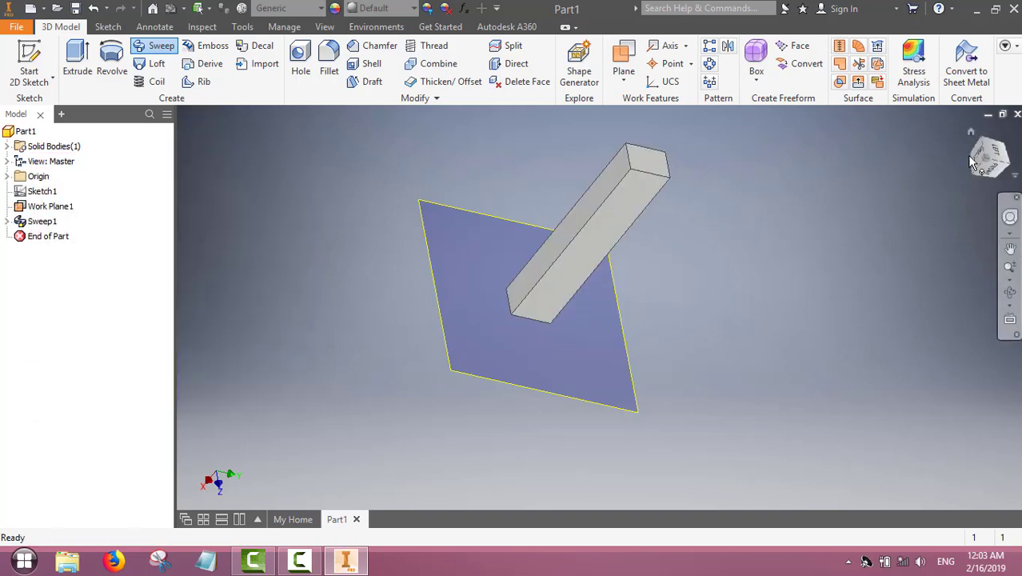
# Hide the work plane at the end of the swept bar
pyautogui.moveTo(986, 146); pyautogui.dragTo(987, 157)
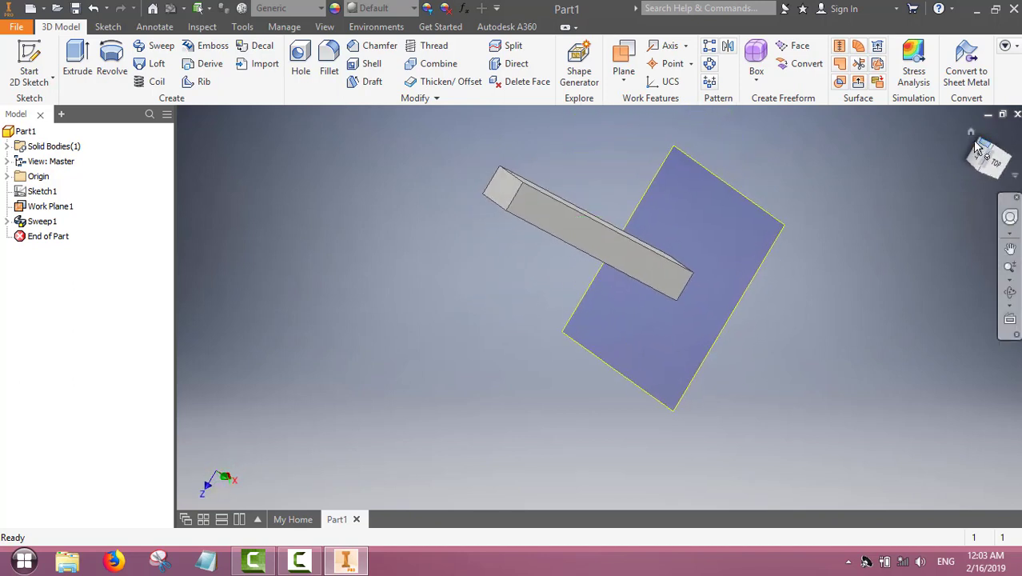
pyautogui.click(46, 209)
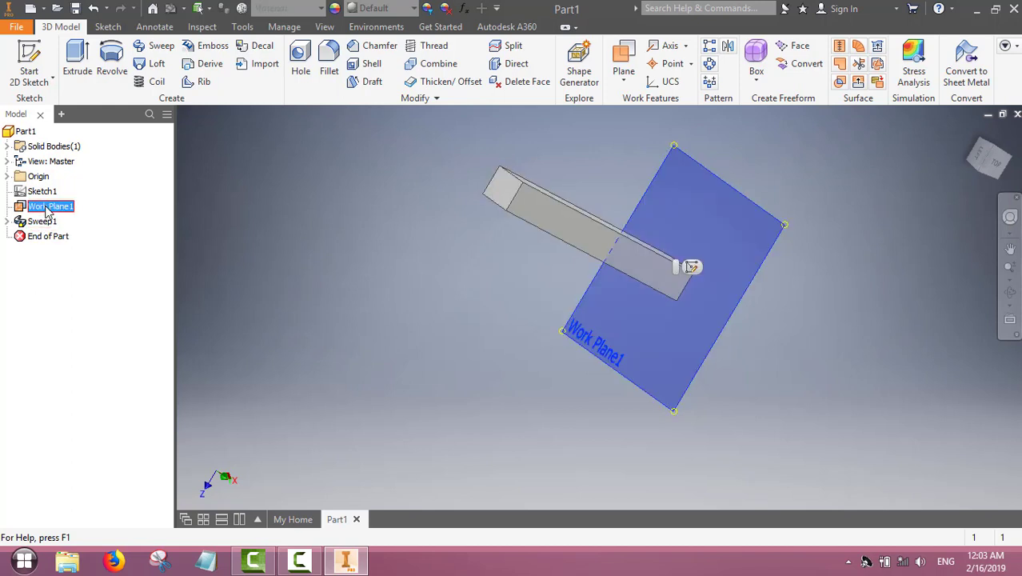
pyautogui.rightClick(47, 210)
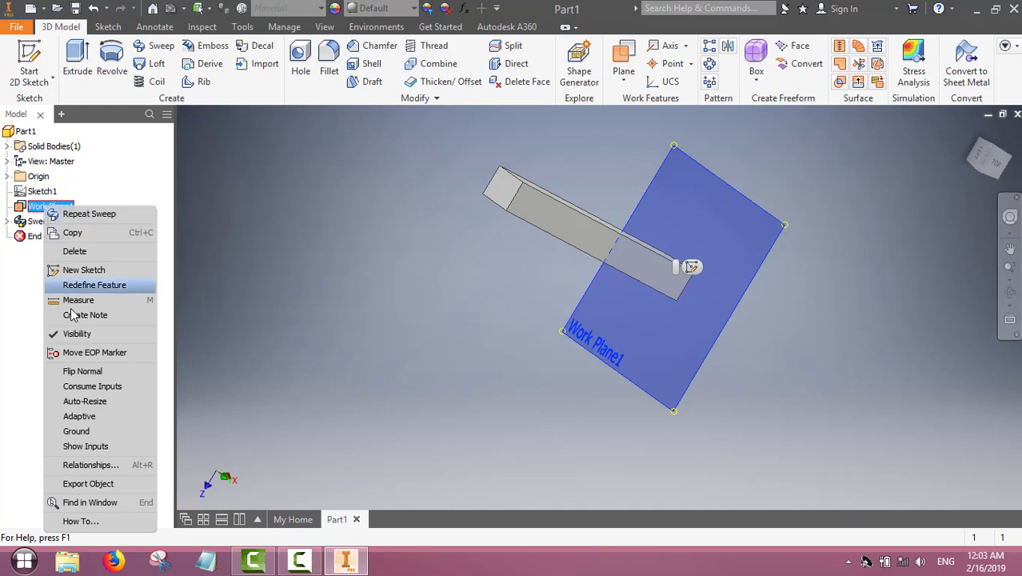
pyautogui.click(77, 334)
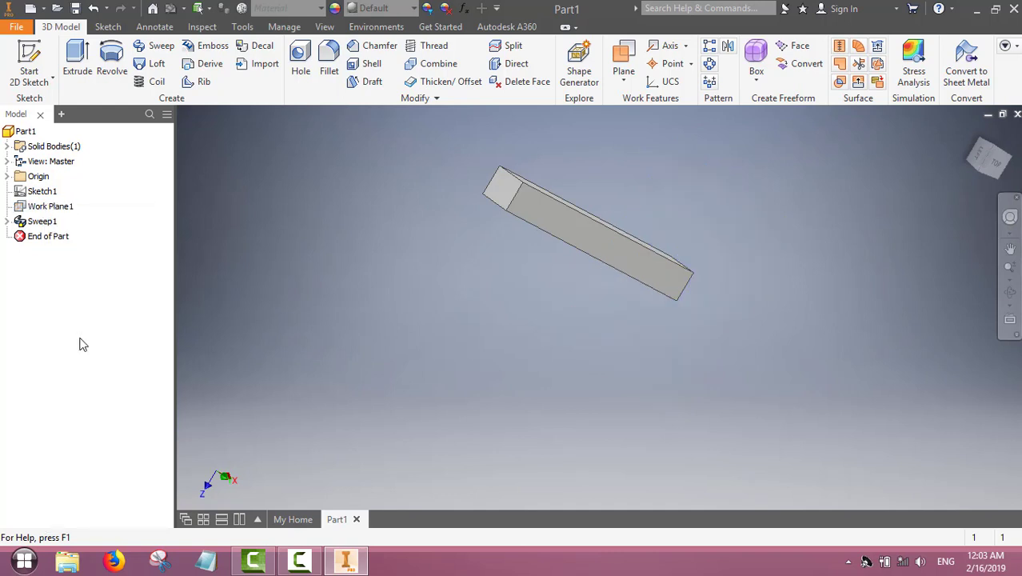
# Save the swept bar as Part10_sweep_rectangular in the Project2 folder and return to the home view
pyautogui.click(996, 154)
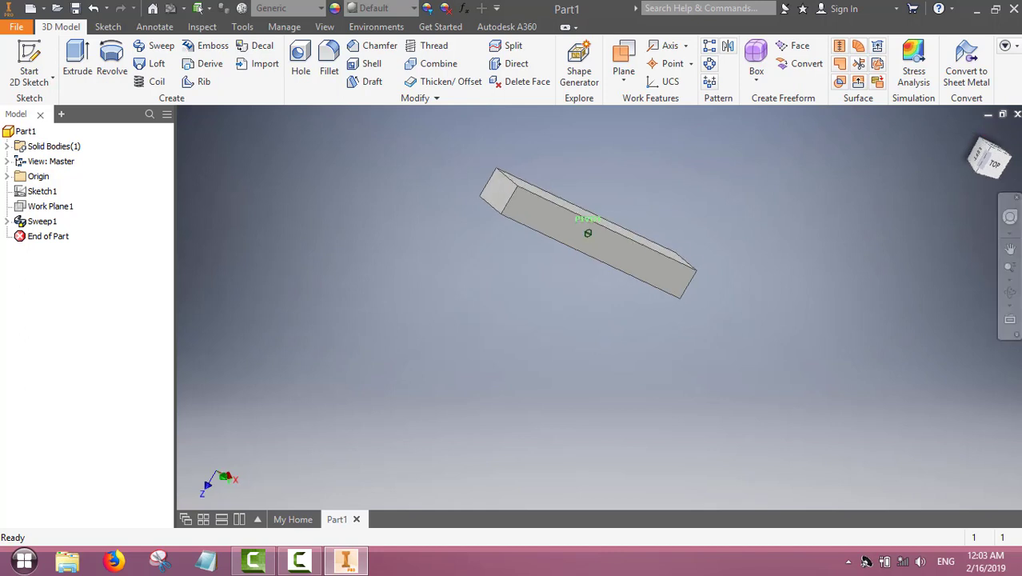
pyautogui.keyDown('shift'); pyautogui.moveTo(588, 233); pyautogui.dragTo(588, 233, button='middle'); pyautogui.keyUp('shift')
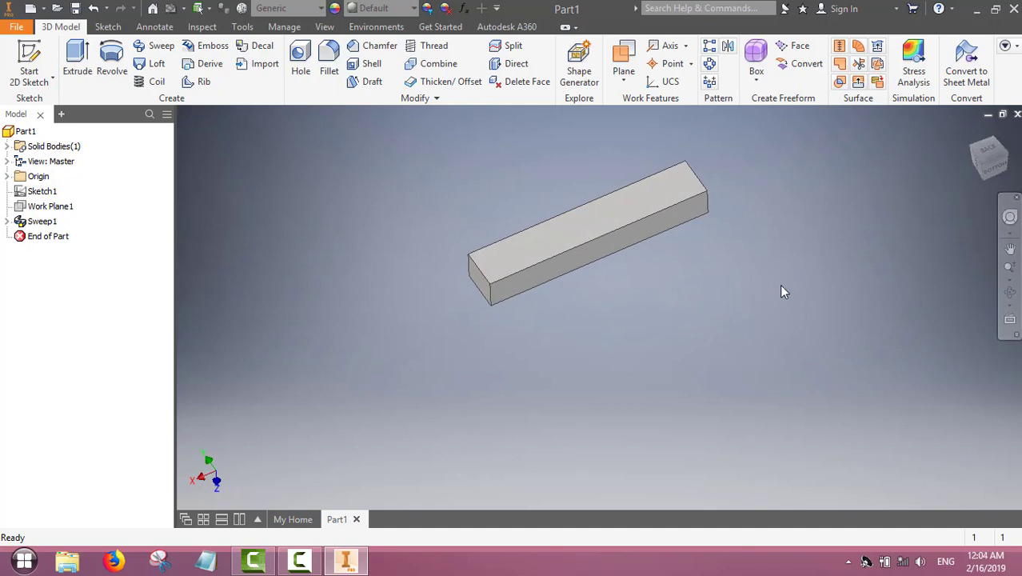
pyautogui.click(16, 29)
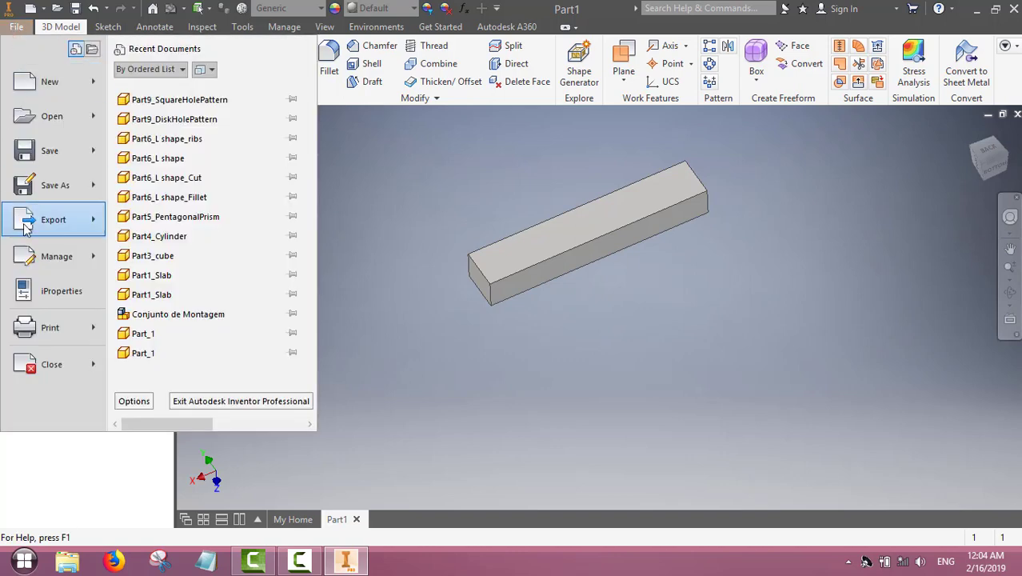
pyautogui.click(50, 187)
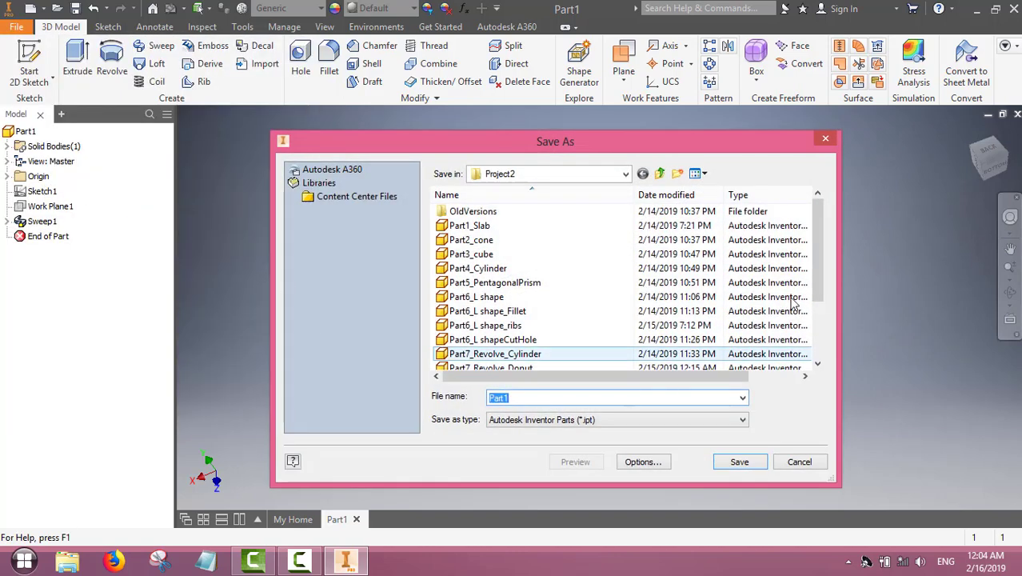
pyautogui.moveTo(817, 262); pyautogui.dragTo(788, 360)
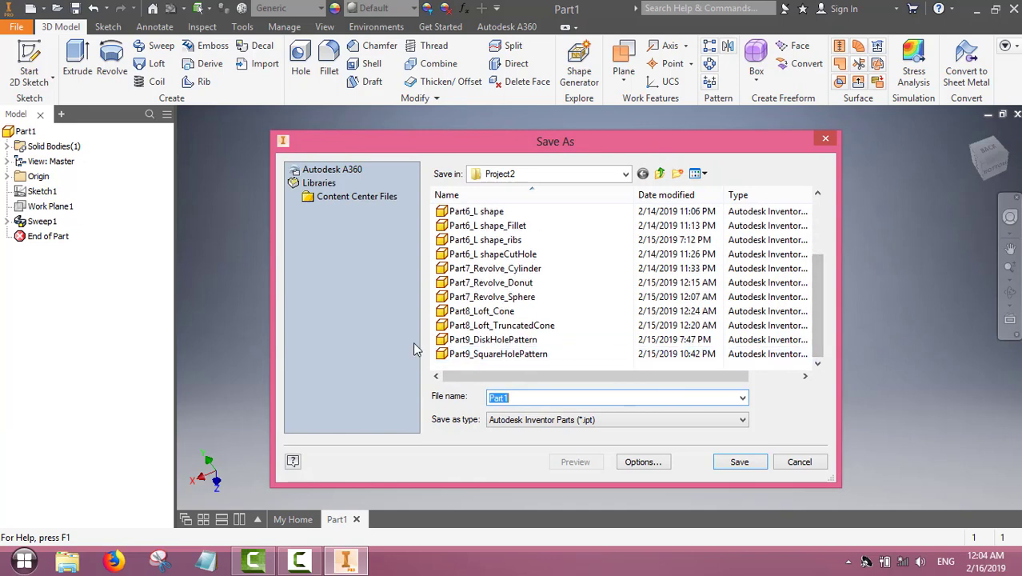
pyautogui.click(519, 398)
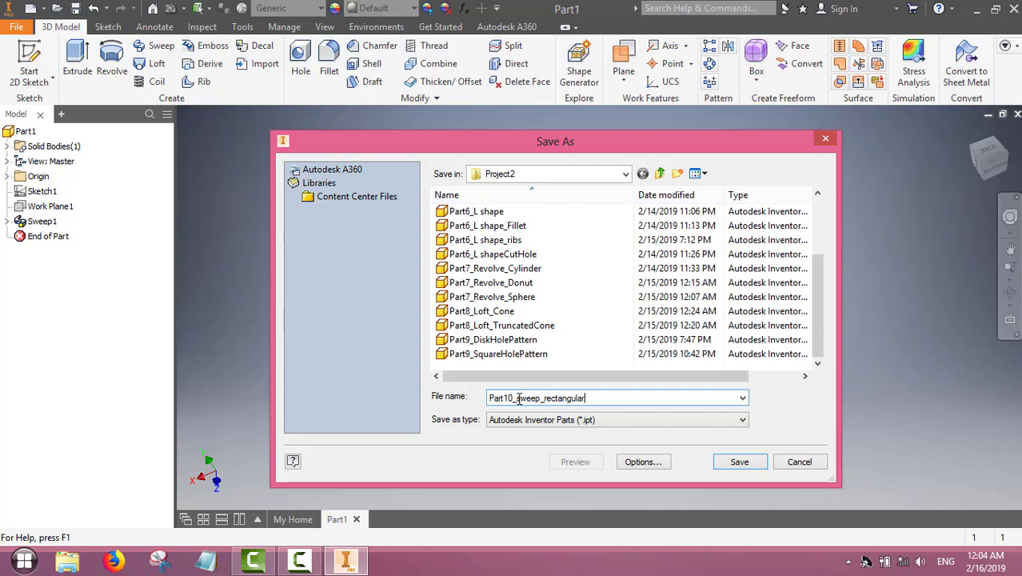
pyautogui.doubleClick(519, 398)
pyautogui.press('Return')
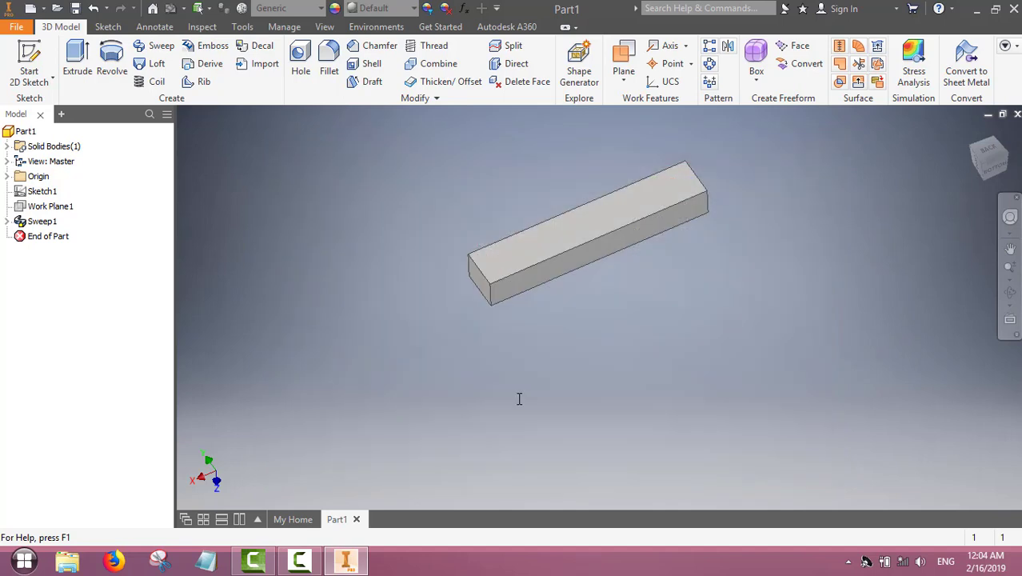
pyautogui.press('F6')
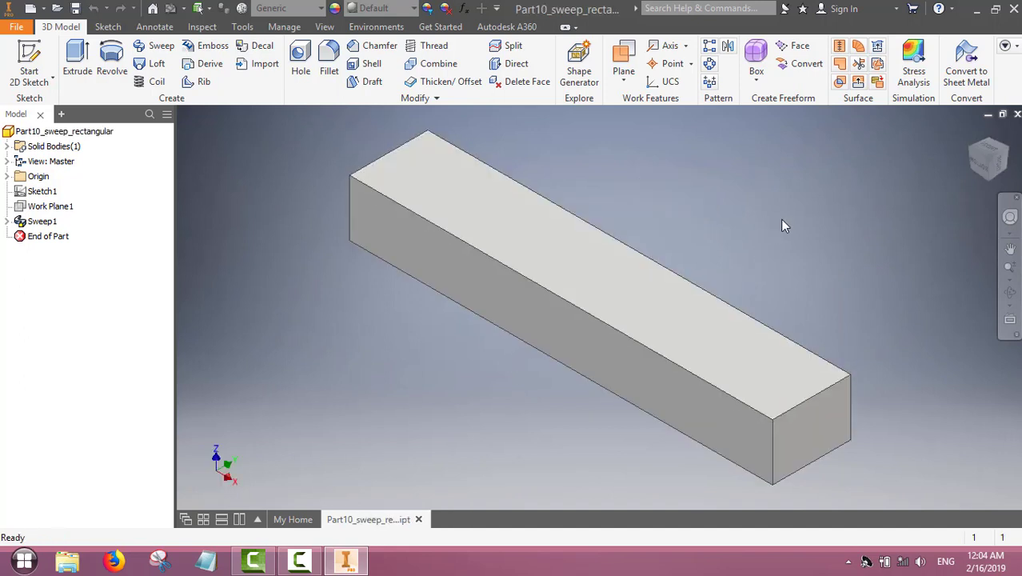
# Close the saved part and create a new part from the metric Standard (mm).ipt template
pyautogui.click(1018, 114)
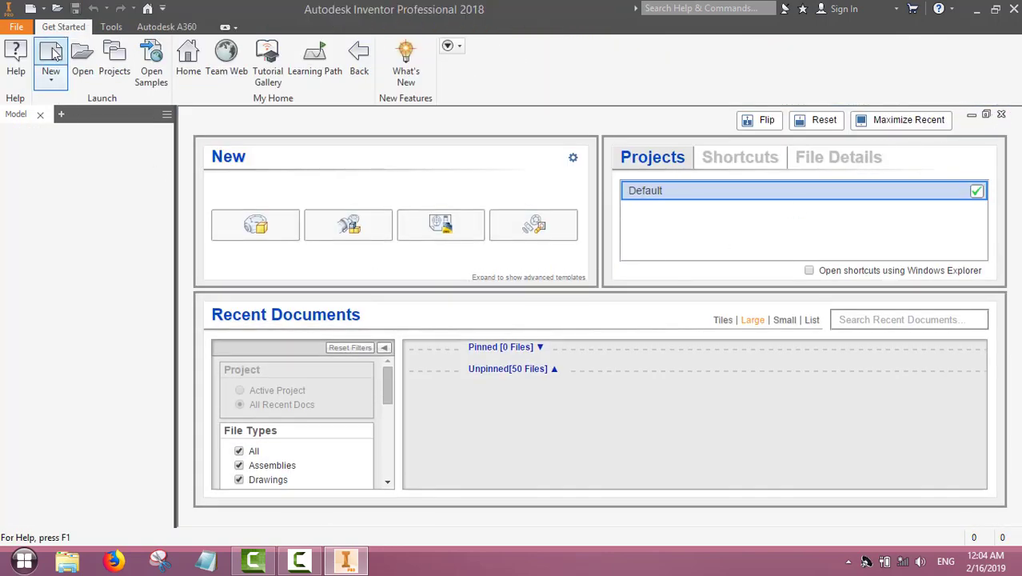
pyautogui.click(52, 53)
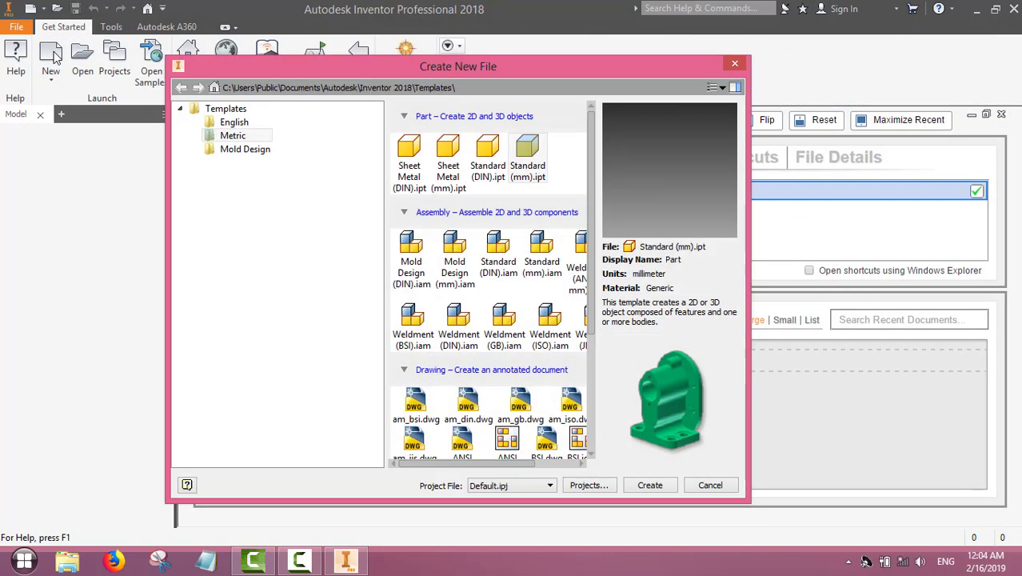
pyautogui.doubleClick(528, 148)
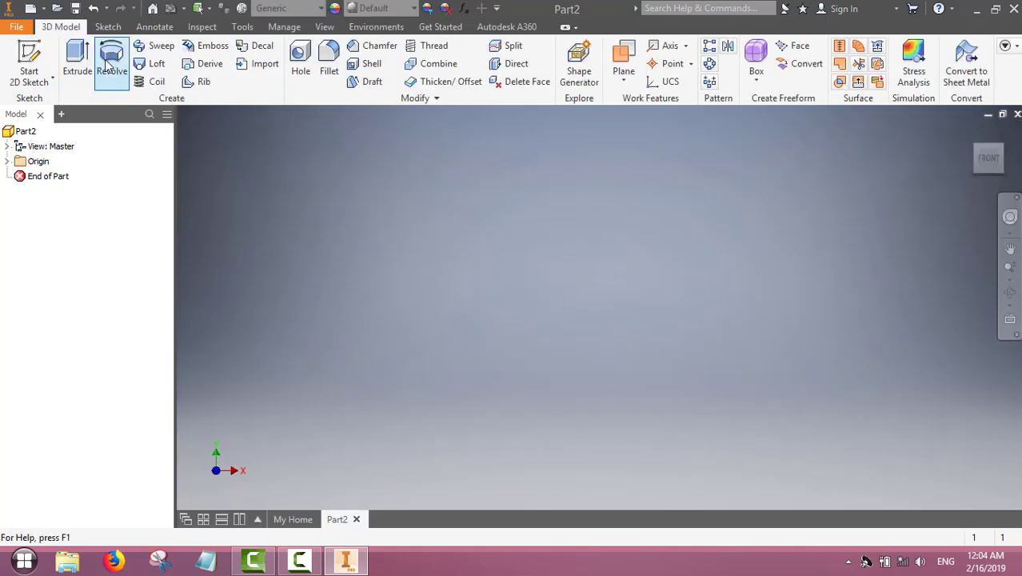
# On the XY plane, sketch a three-point semicircular arc of about 12.6 mm radius with both ends on the horizontal axis, and finish the sketch
pyautogui.click(30, 61)
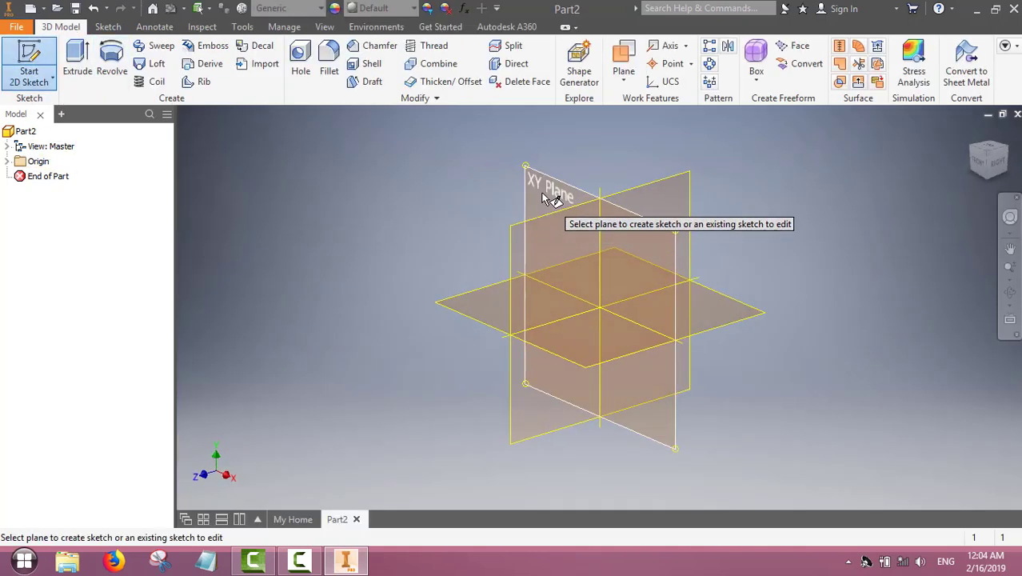
pyautogui.click(544, 195)
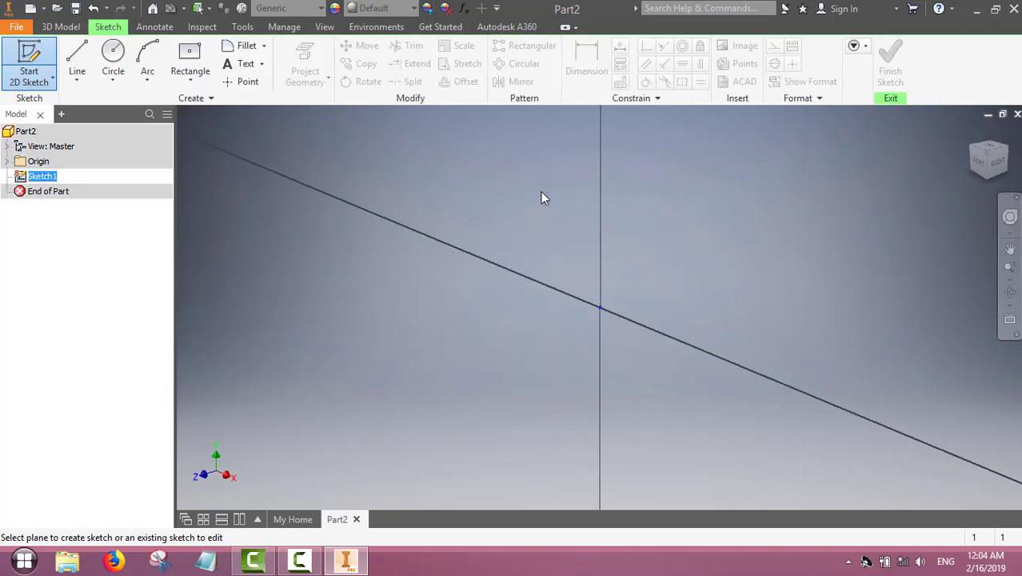
pyautogui.click(147, 81)
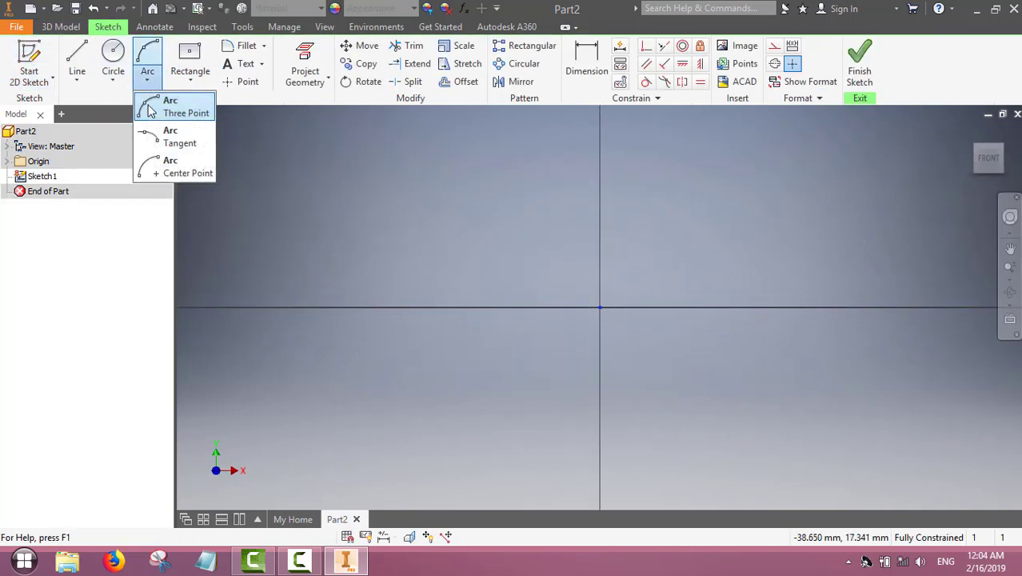
pyautogui.click(151, 111)
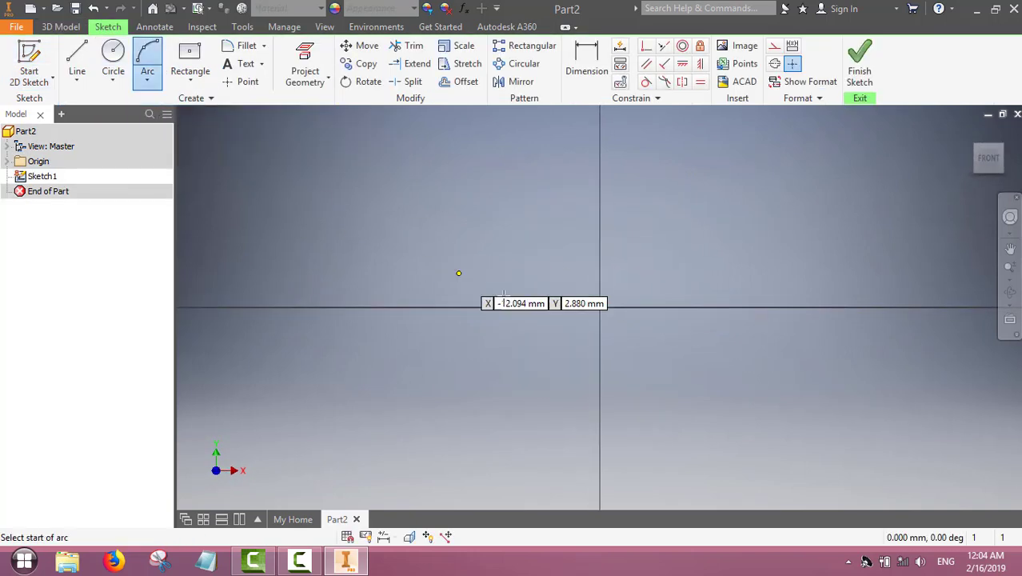
pyautogui.click(480, 307)
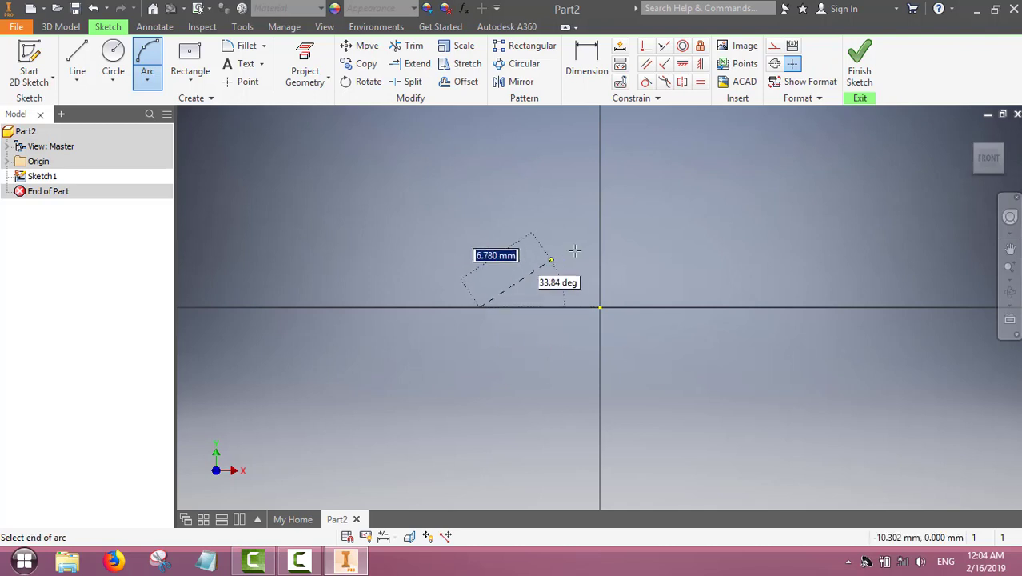
pyautogui.click(775, 307)
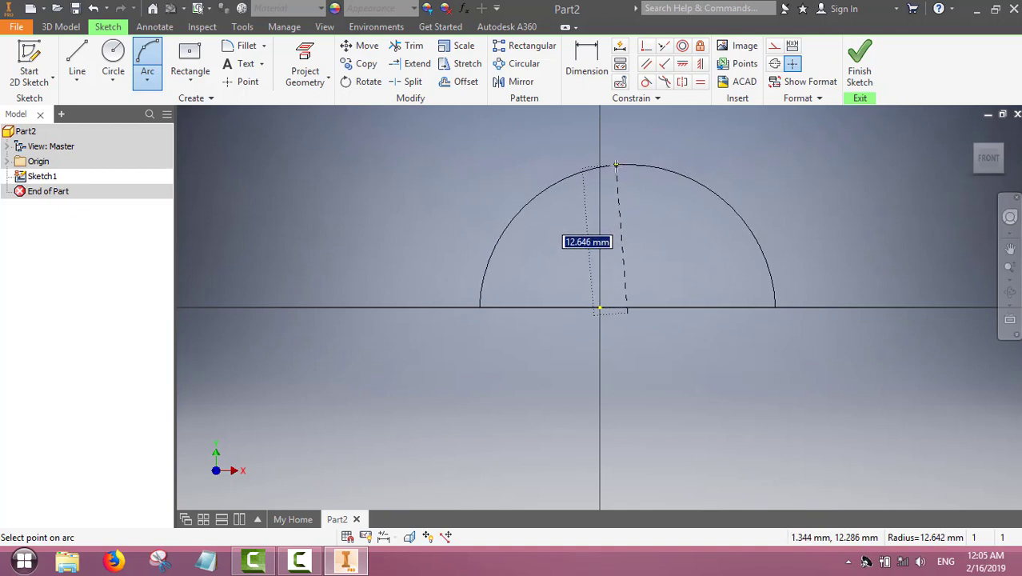
pyautogui.click(626, 159)
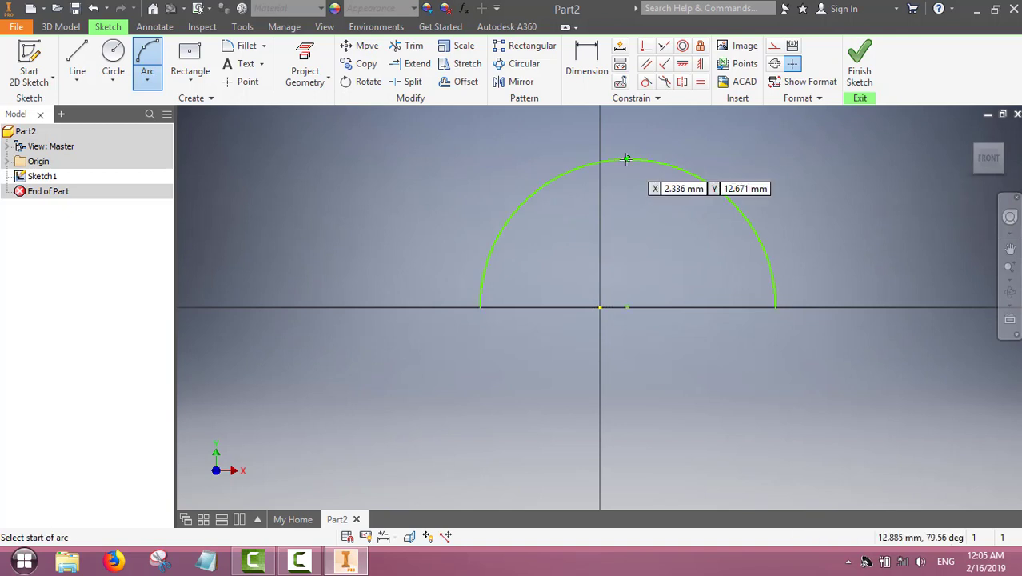
pyautogui.click(860, 68)
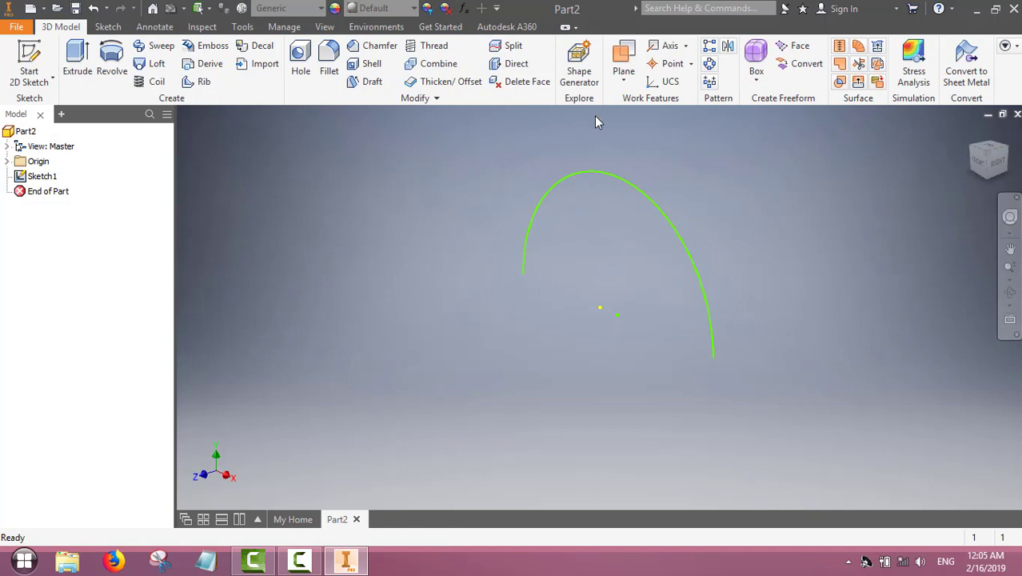
# Create a work plane normal to the arc at its endpoint on the positive X side
pyautogui.click(625, 85)
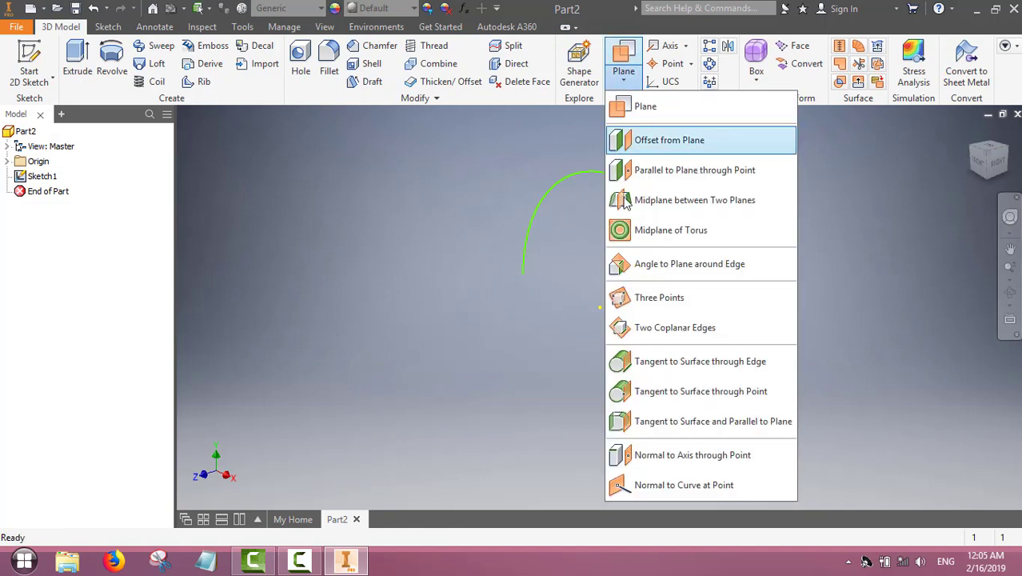
pyautogui.click(627, 488)
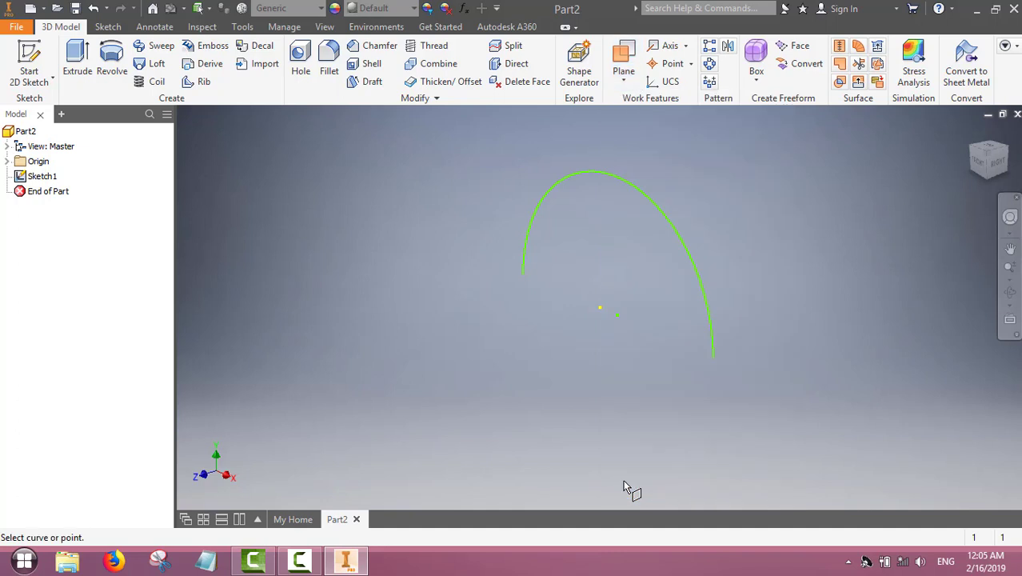
pyautogui.click(712, 361)
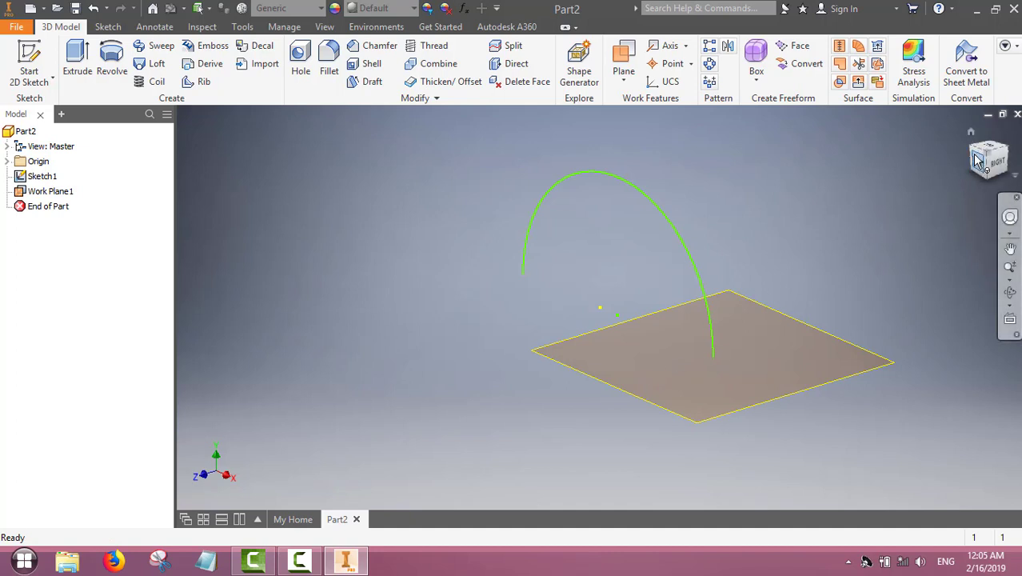
# On the work plane, sketch a circle about 3.6 mm in diameter centred on the arc's endpoint, and finish the sketch
pyautogui.moveTo(989, 158)
pyautogui.mouseDown()
pyautogui.moveTo(920, 216)
pyautogui.moveTo(723, 246)
pyautogui.mouseUp()
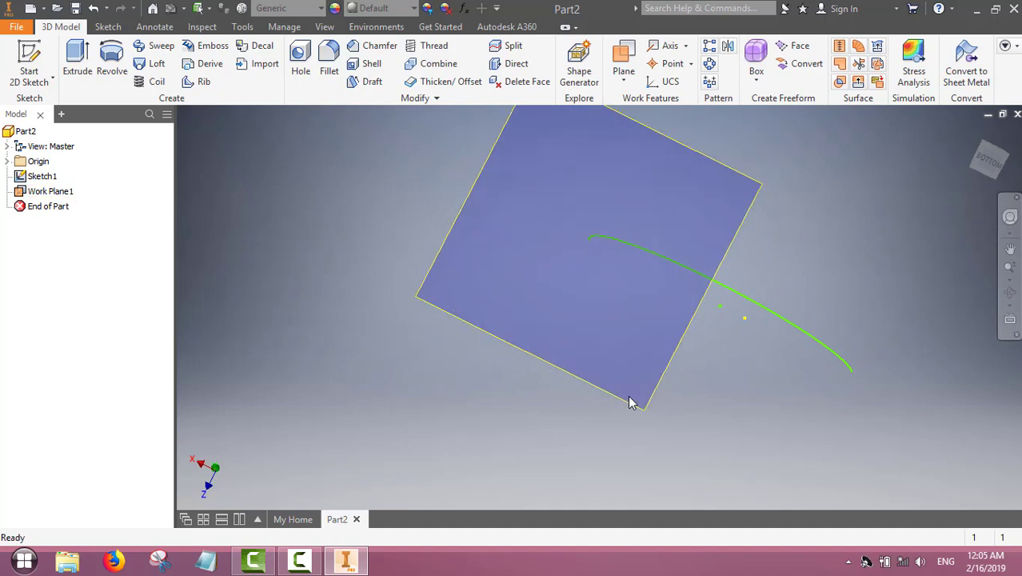
pyautogui.click(590, 384)
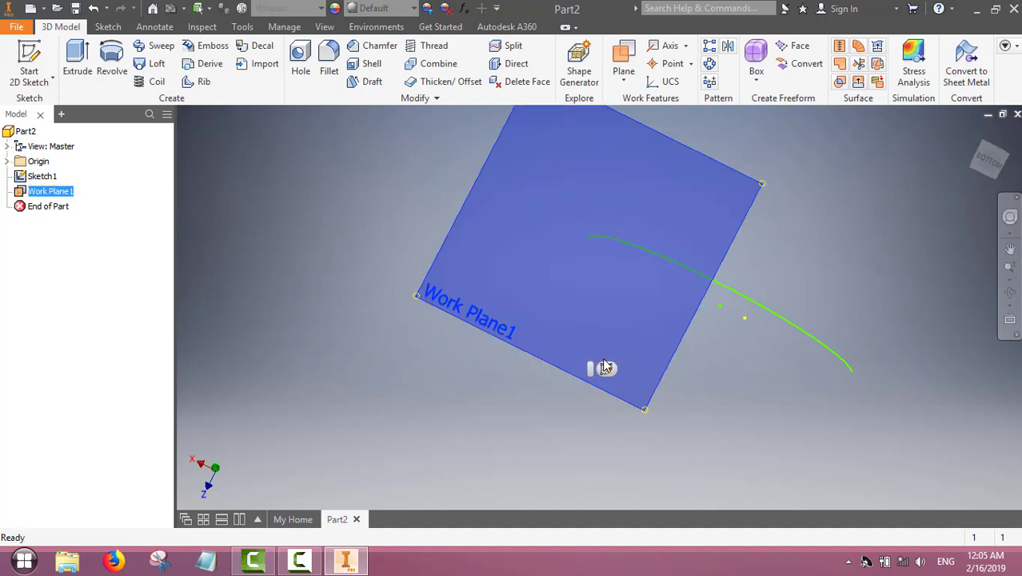
pyautogui.click(606, 369)
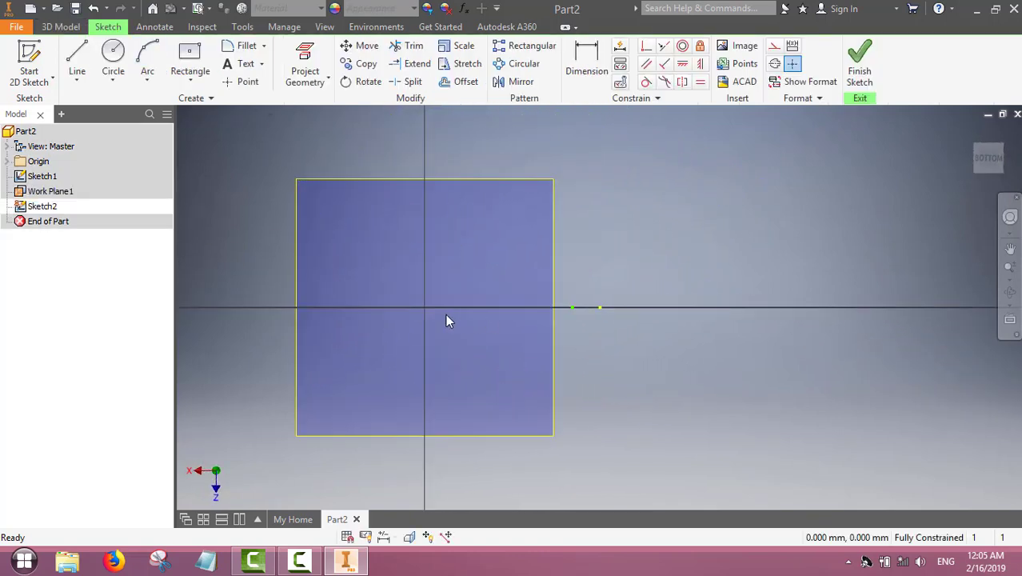
pyautogui.click(114, 57)
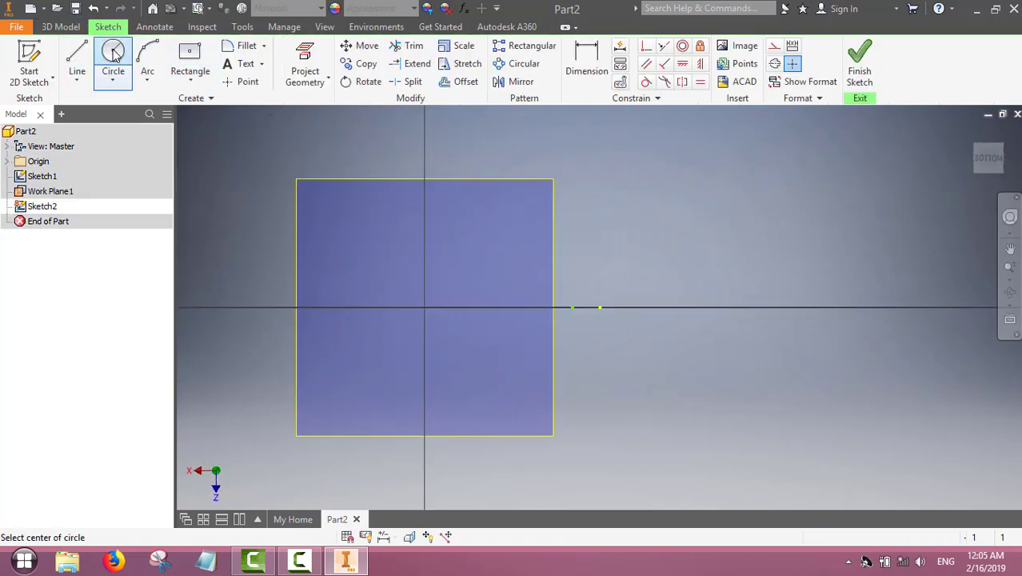
pyautogui.click(424, 306)
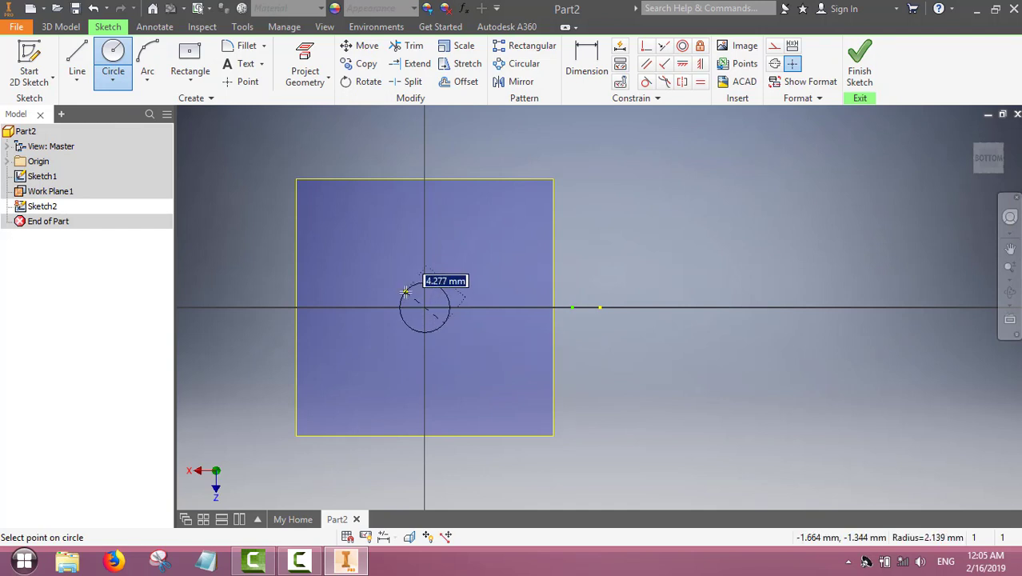
pyautogui.click(406, 299)
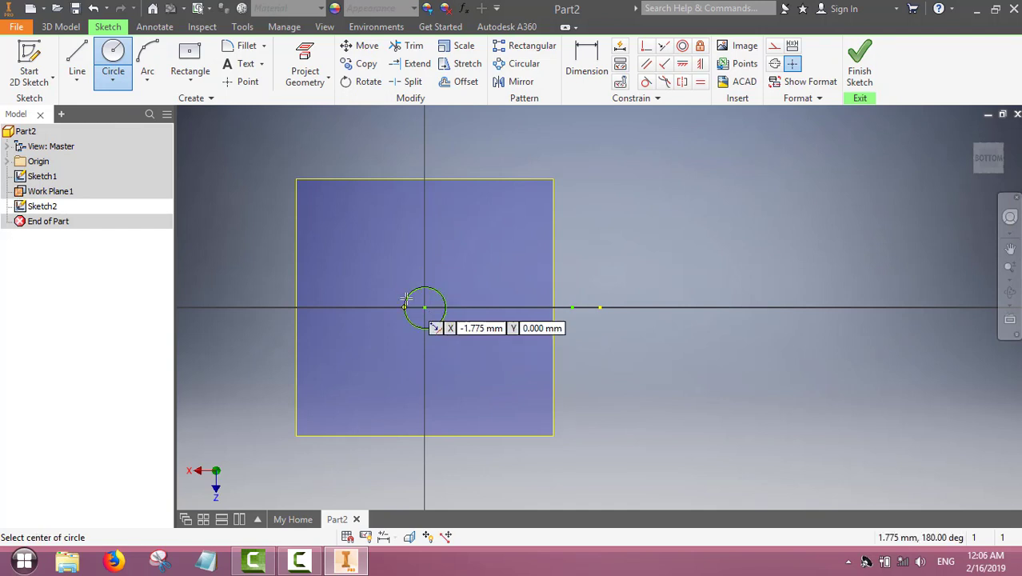
pyautogui.click(860, 64)
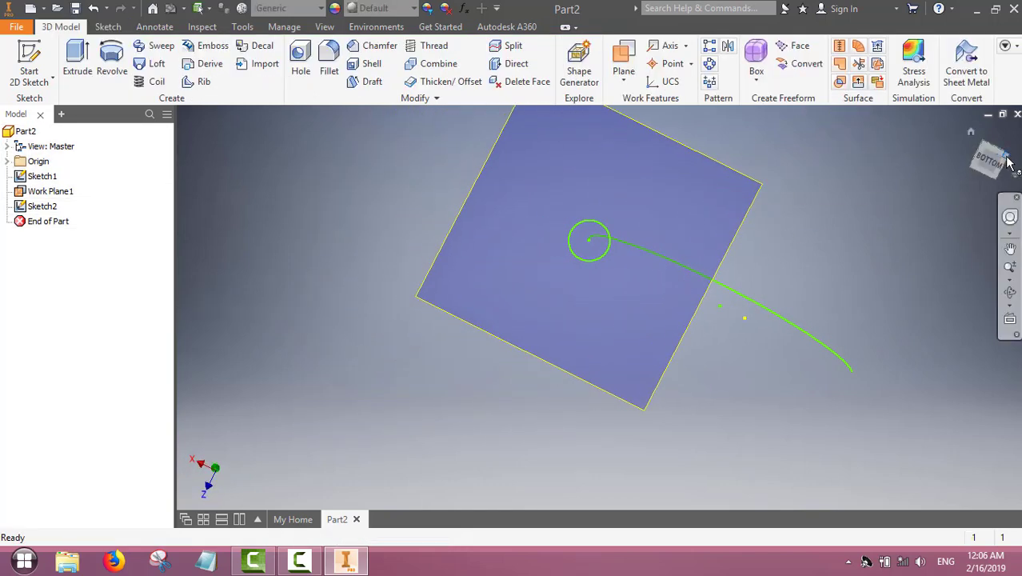
# Sweep the circle along the arc as a solid, with path orientation and zero taper and twist
pyautogui.moveTo(1000, 160)
pyautogui.mouseDown()
pyautogui.moveTo(964, 169)
pyautogui.moveTo(974, 163)
pyautogui.mouseUp()
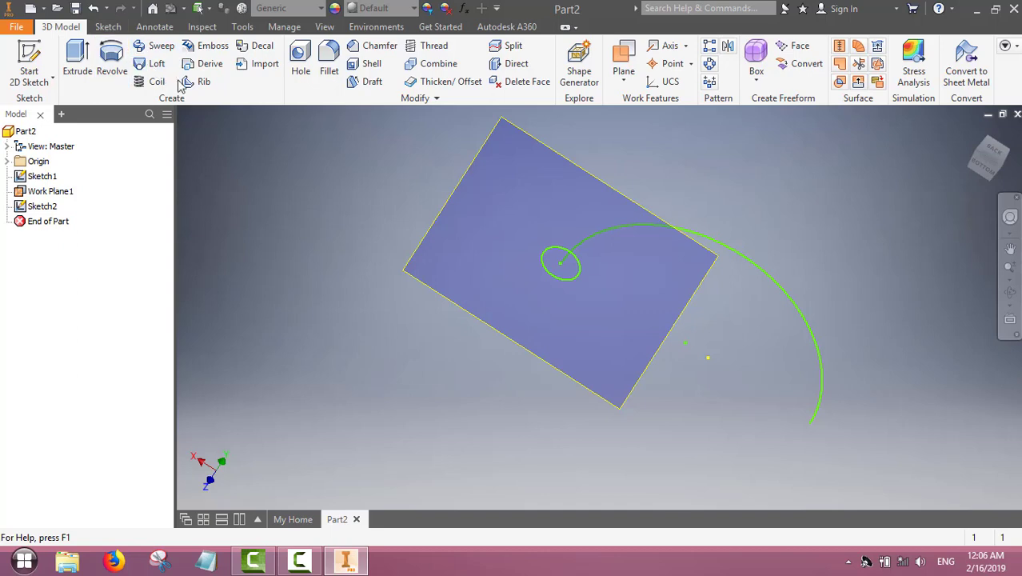
pyautogui.click(152, 48)
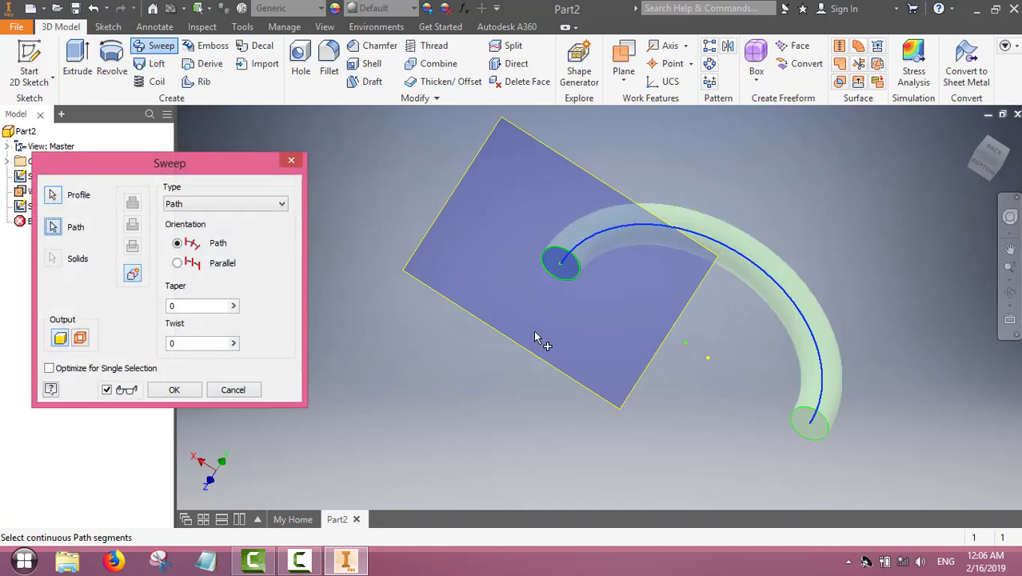
pyautogui.click(172, 391)
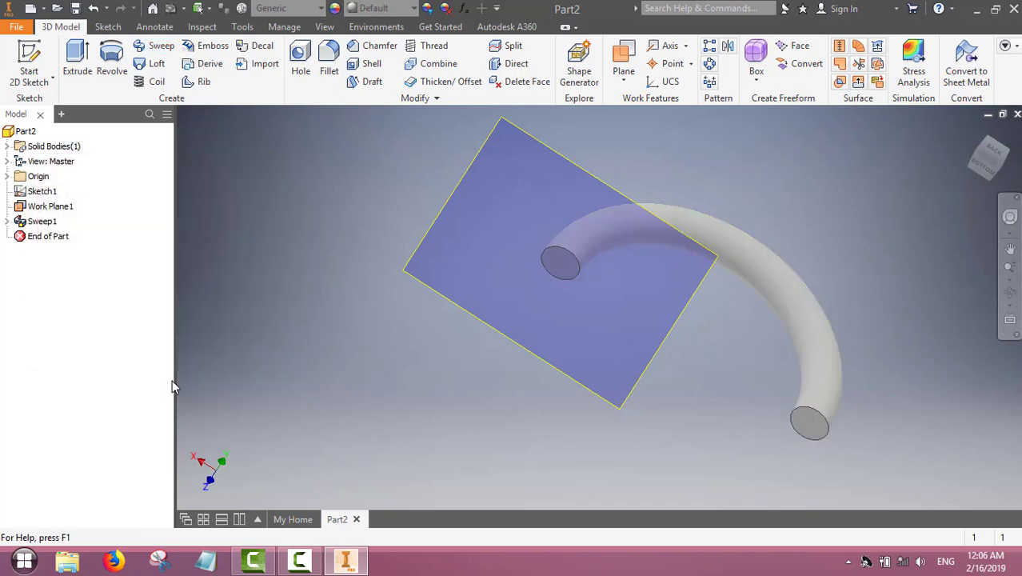
# Hide the work plane at the end of the curved round bar
pyautogui.click(49, 208)
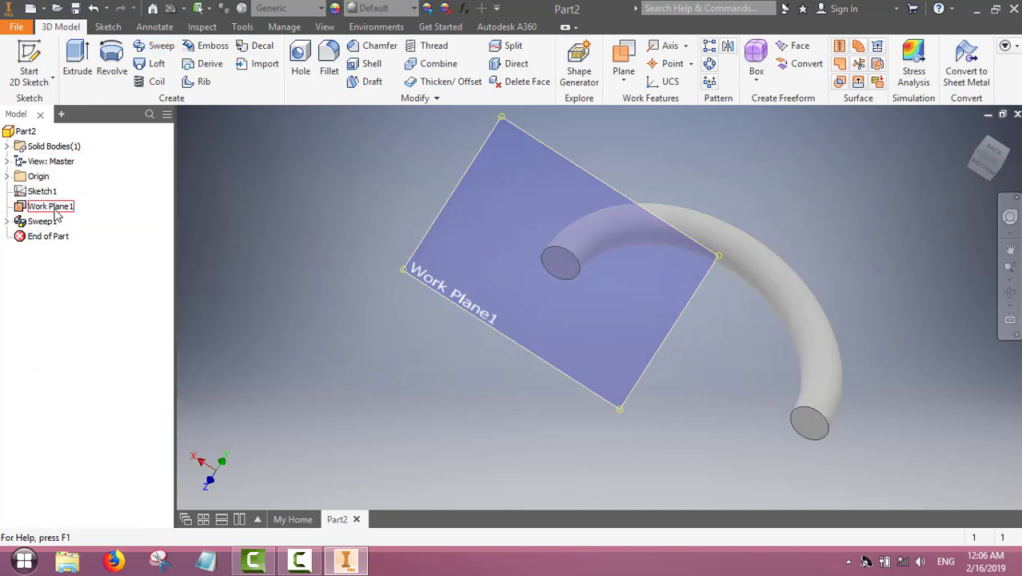
pyautogui.click(56, 209)
pyautogui.rightClick(56, 210)
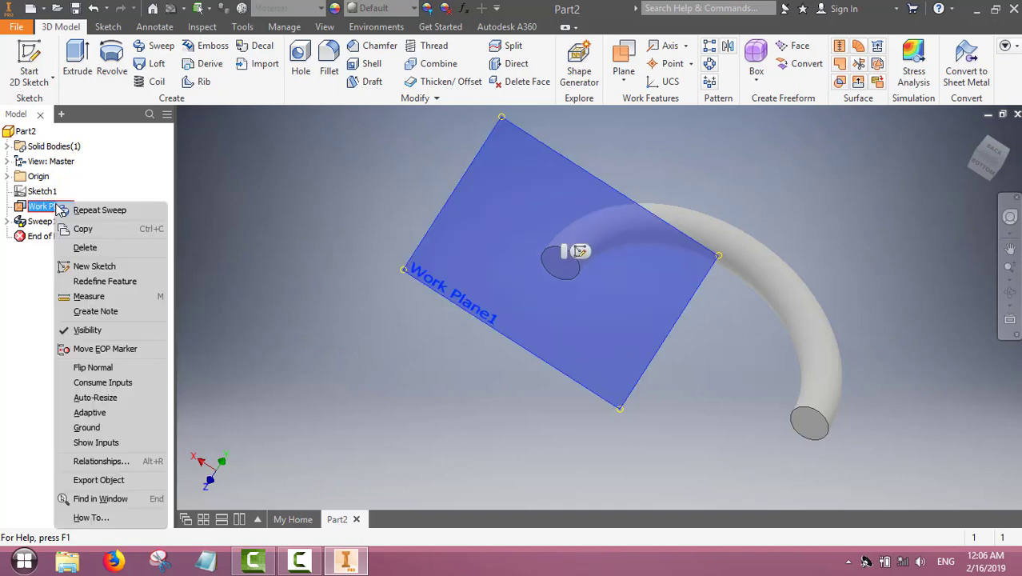
pyautogui.click(72, 331)
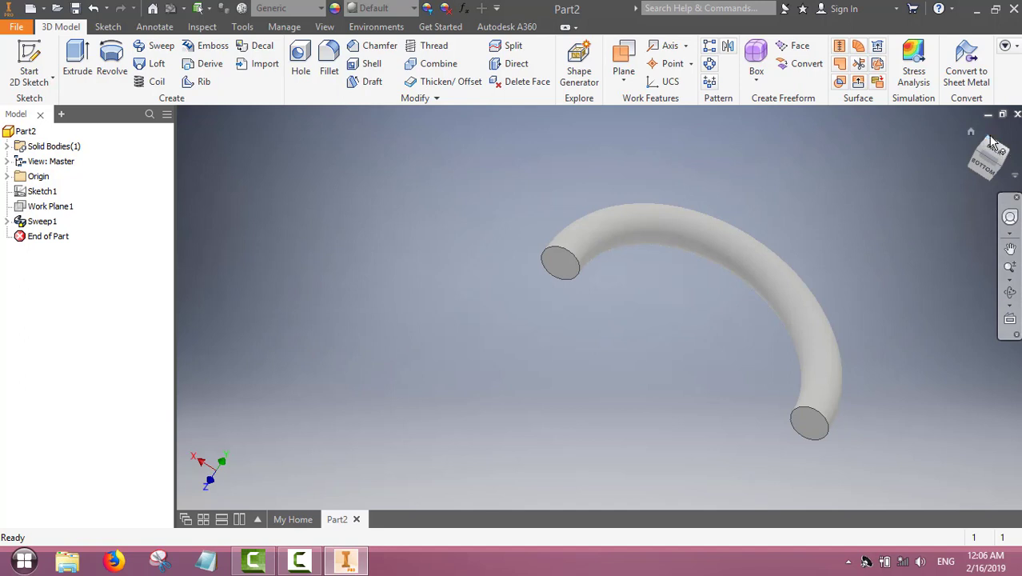
# Save the curved round bar as a new Inventor part named Part10_sweep_circcularArc in the Project2 folder
pyautogui.moveTo(992, 141); pyautogui.dragTo(1009, 156)
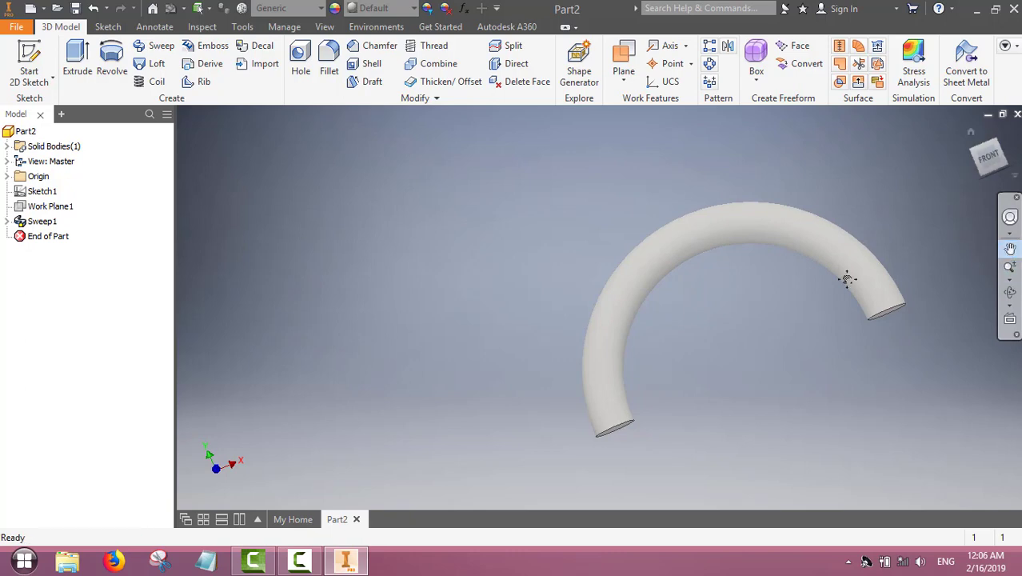
pyautogui.moveTo(840, 264); pyautogui.dragTo(630, 230)
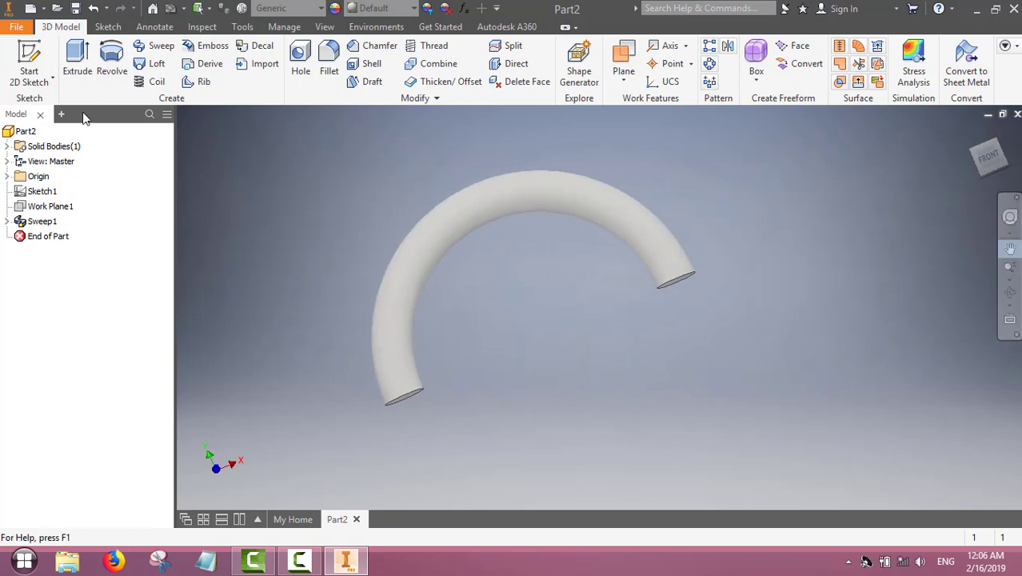
pyautogui.click(18, 30)
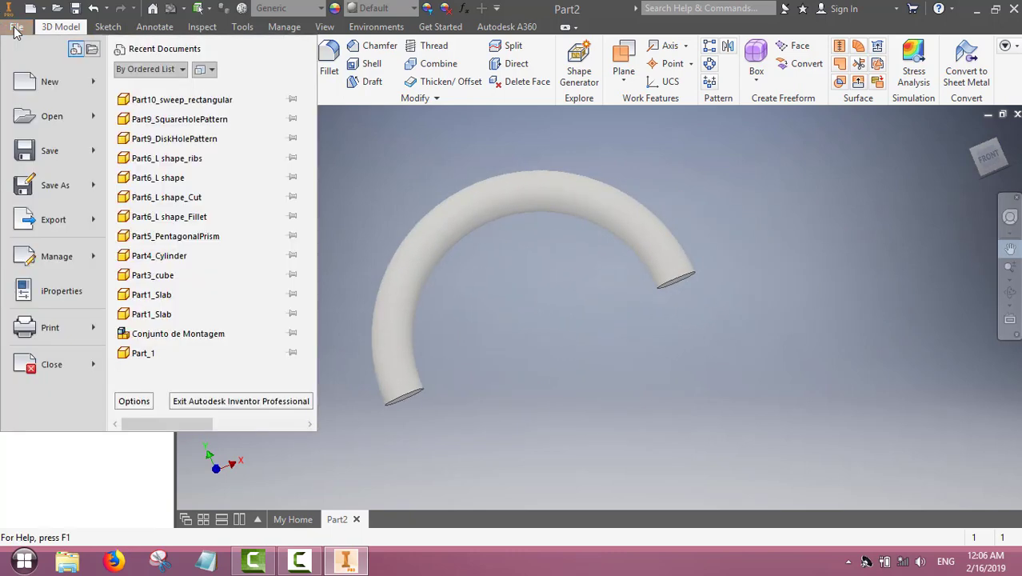
pyautogui.click(49, 186)
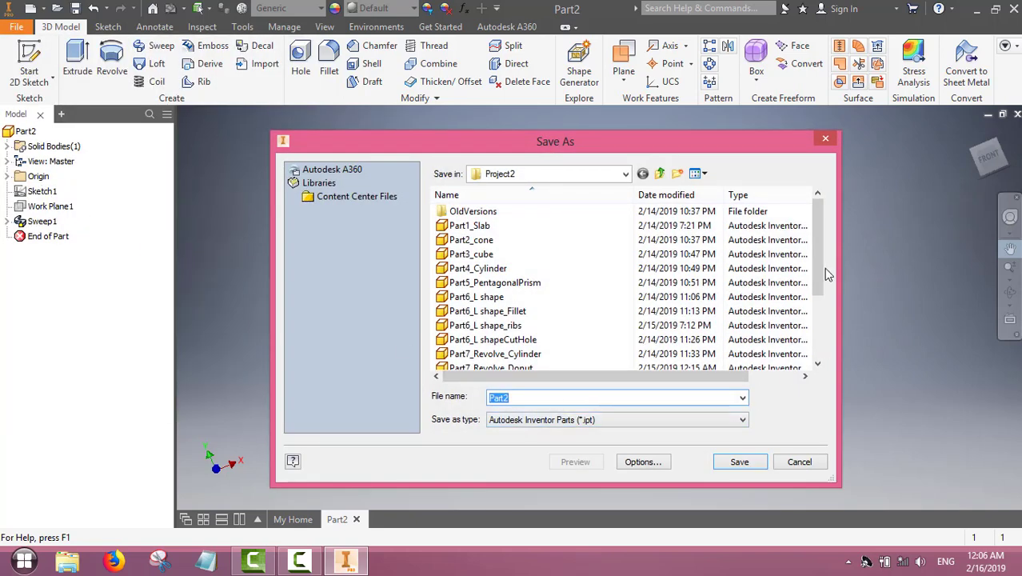
pyautogui.moveTo(821, 284); pyautogui.dragTo(772, 362)
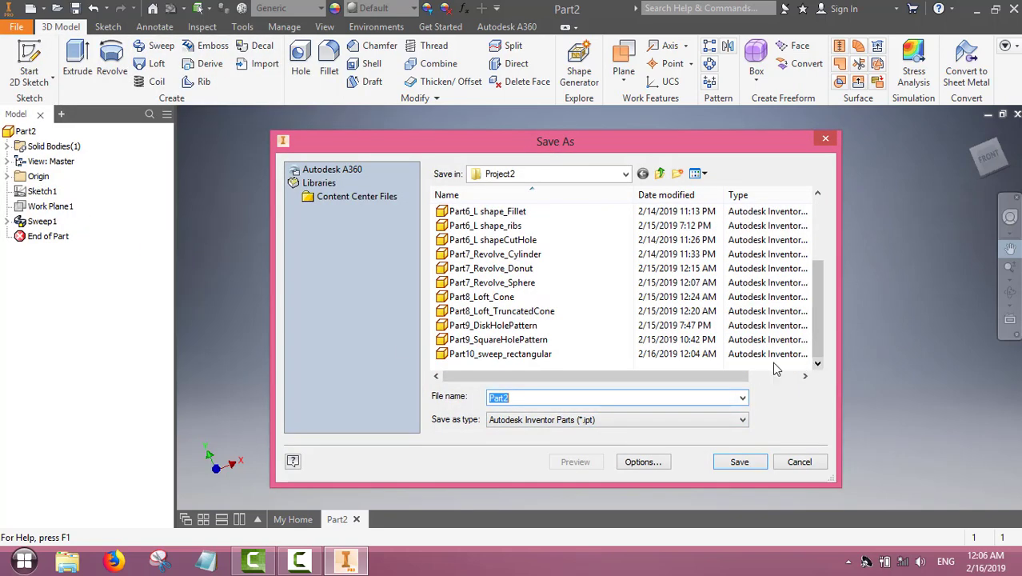
pyautogui.click(481, 356)
pyautogui.doubleClick(562, 399)
pyautogui.moveTo(547, 398); pyautogui.dragTo(637, 397)
pyautogui.press('BackSpace')
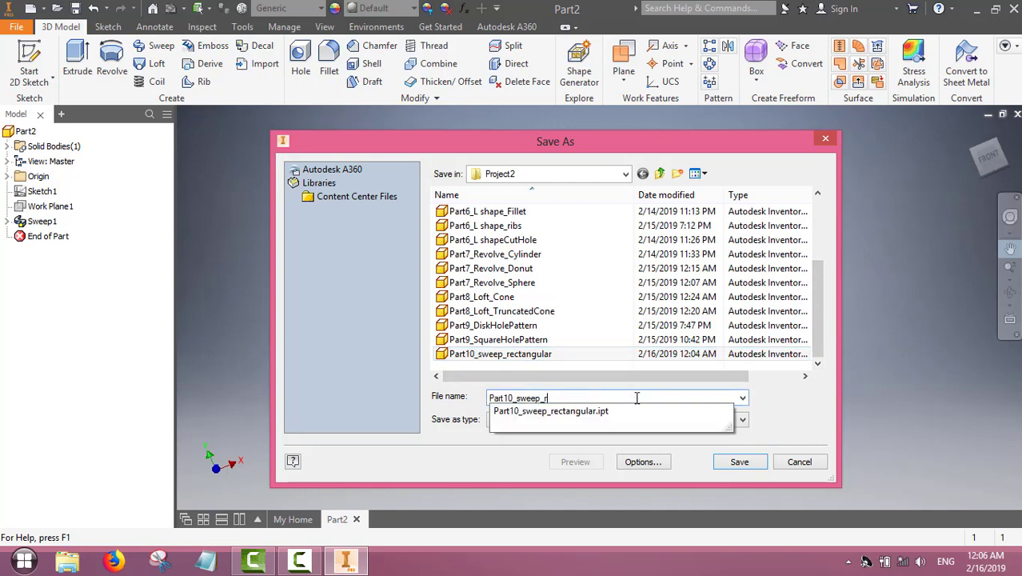
pyautogui.write('circularArc')
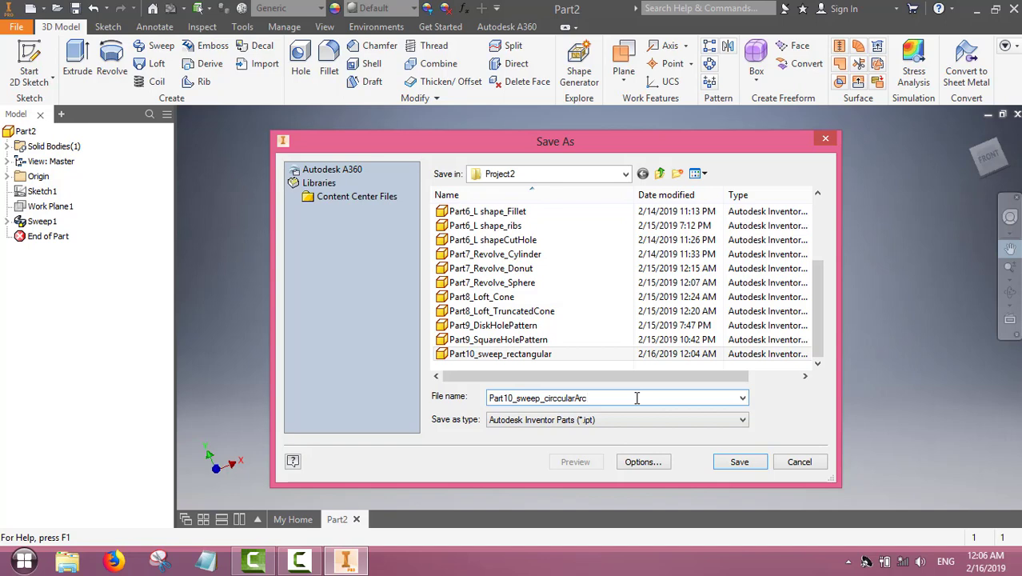
pyautogui.press('Return')
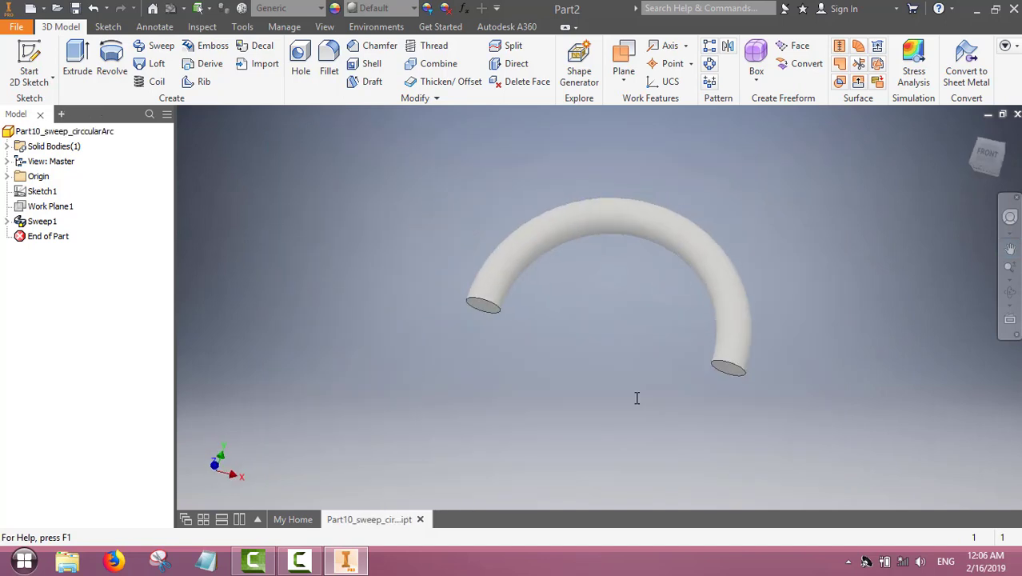
pyautogui.press('F6')
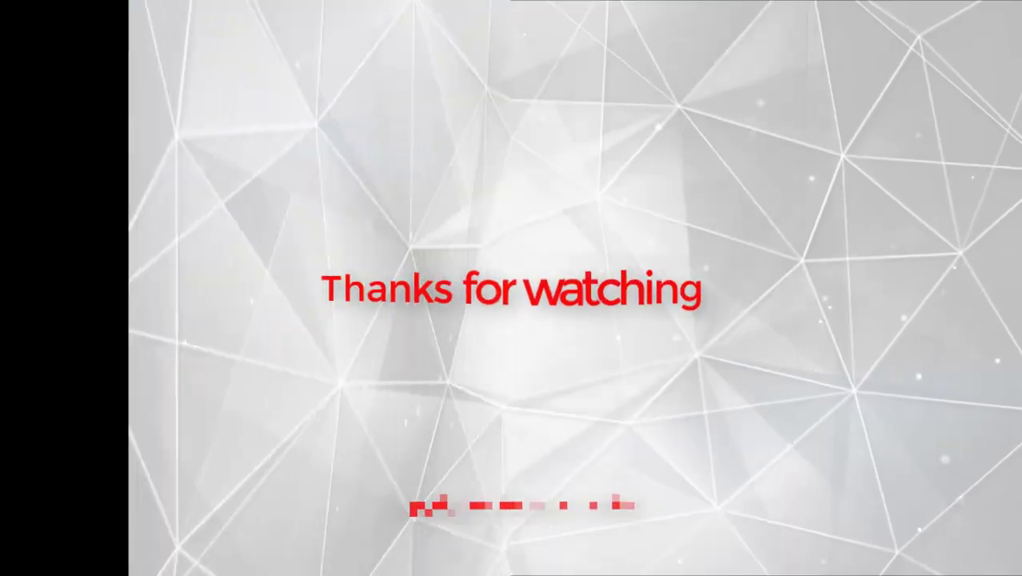